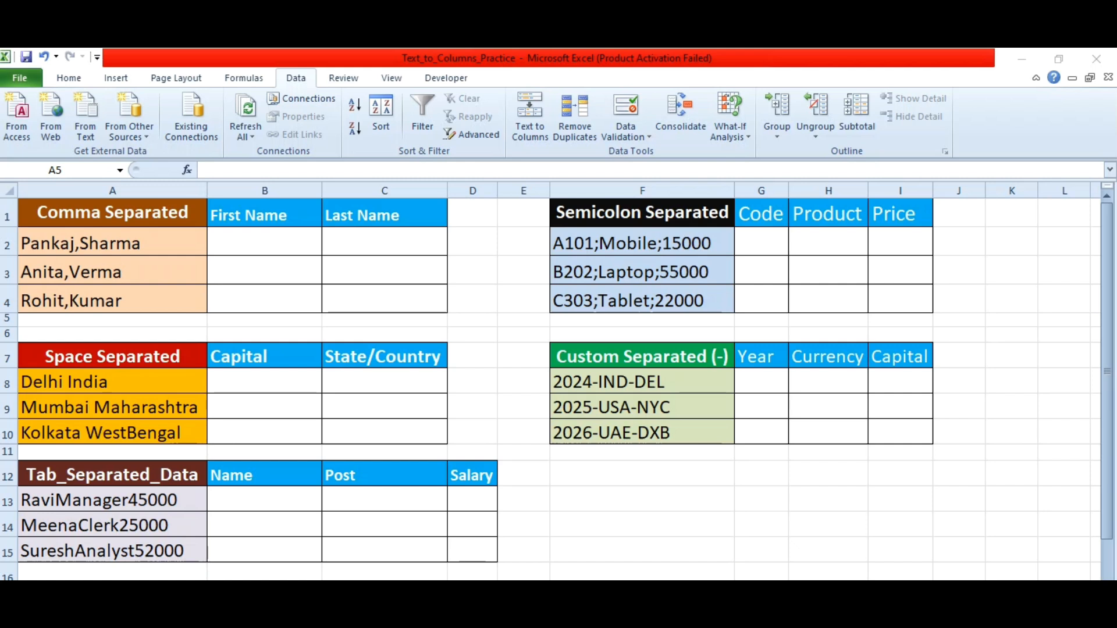
- Examine the sample entries in the comma, space, tab, custom and semicolon separated blocks
{"action": "key", "text": "alt+Tab"}
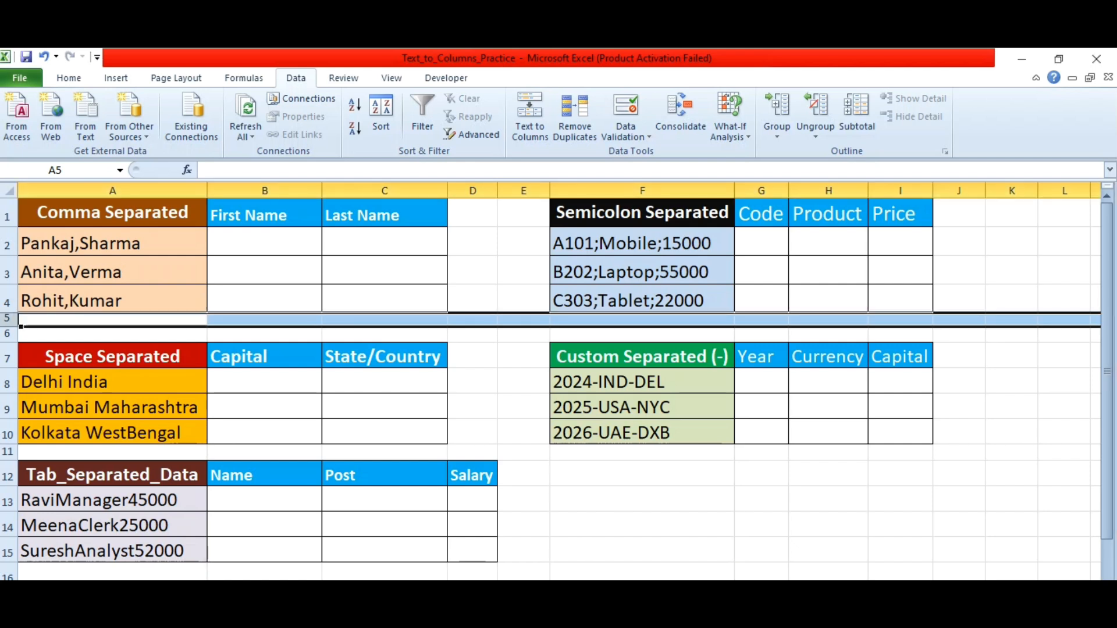
{"action": "left_click", "coordinate": [111, 243]}
{"action": "left_click", "coordinate": [110, 382]}
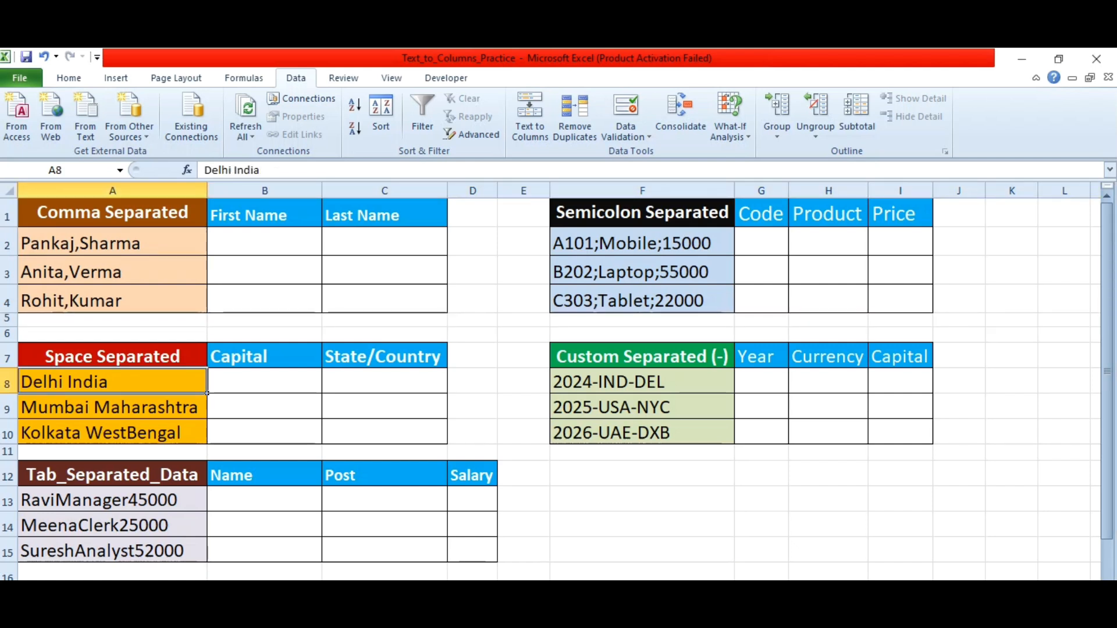
{"action": "left_click", "coordinate": [110, 408]}
{"action": "left_click", "coordinate": [111, 501]}
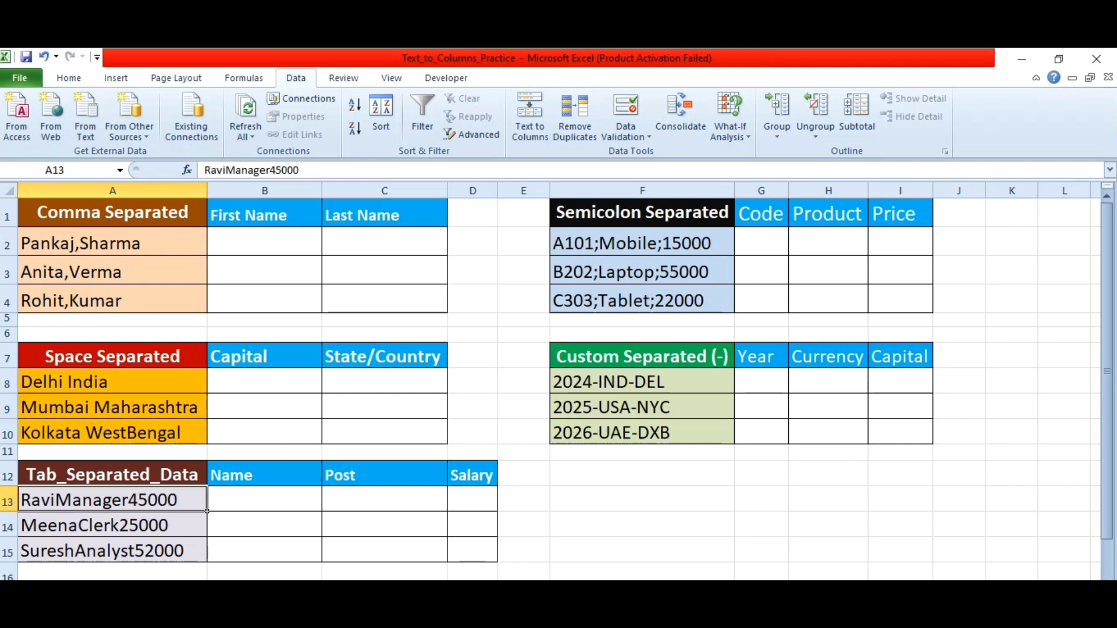
{"action": "left_click", "coordinate": [111, 551]}
{"action": "left_click_drag", "start_coordinate": [640, 382], "coordinate": [640, 433]}
{"action": "left_click", "coordinate": [640, 243]}
- Run Text to Columns on the comma-separated names in A2:A4 as Delimited, with Comma as the only delimiter
{"action": "left_click", "coordinate": [117, 244]}
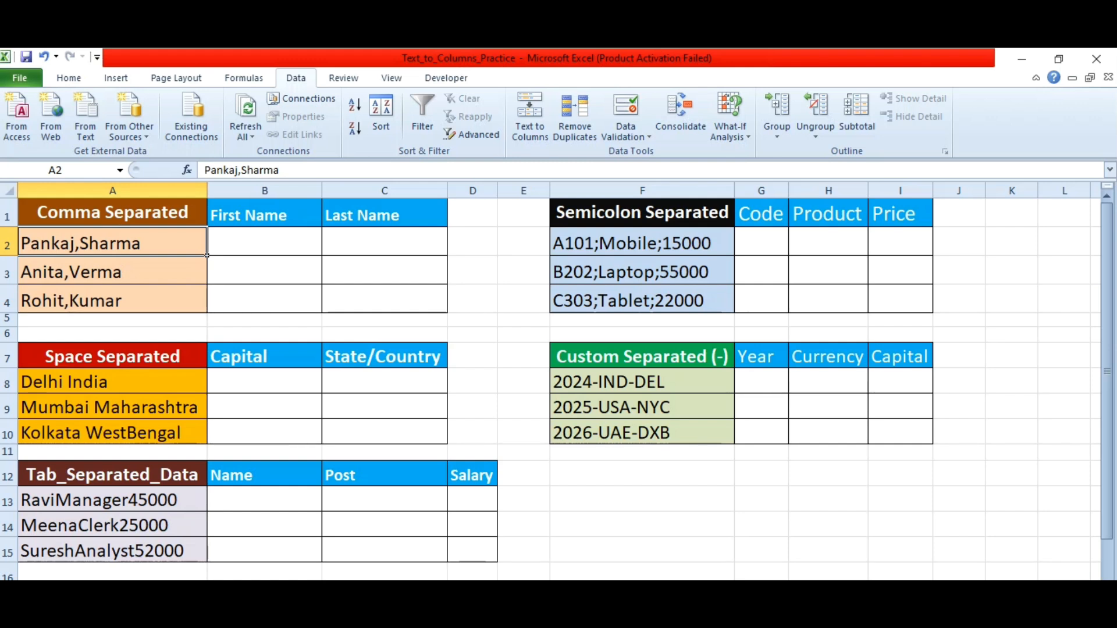
{"action": "left_click_drag", "start_coordinate": [207, 254], "coordinate": [207, 312]}
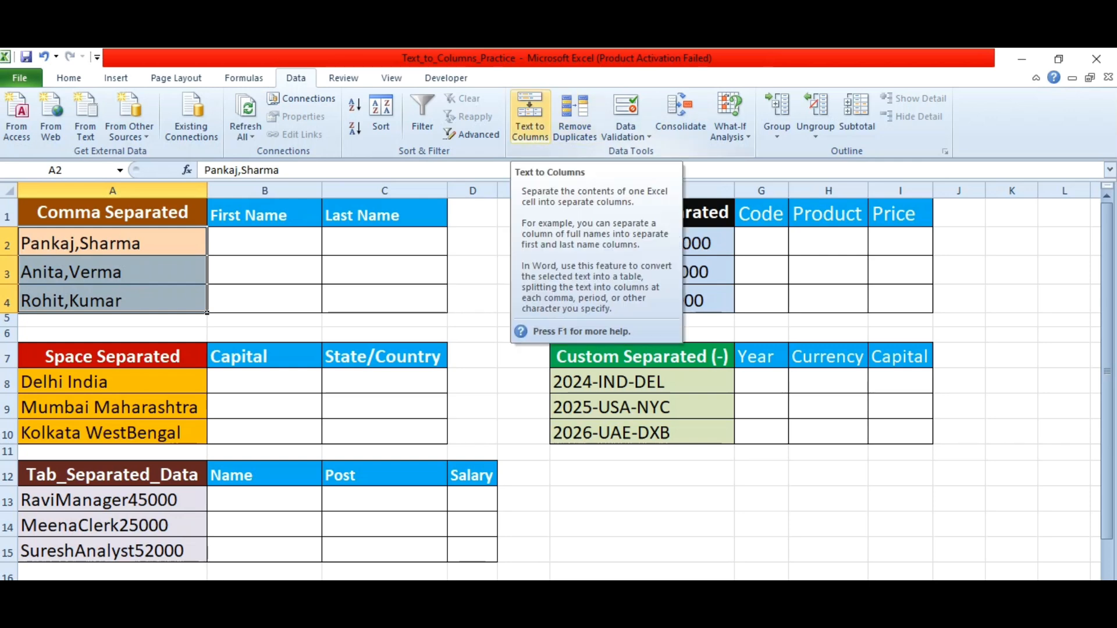
{"action": "left_click", "coordinate": [530, 117]}
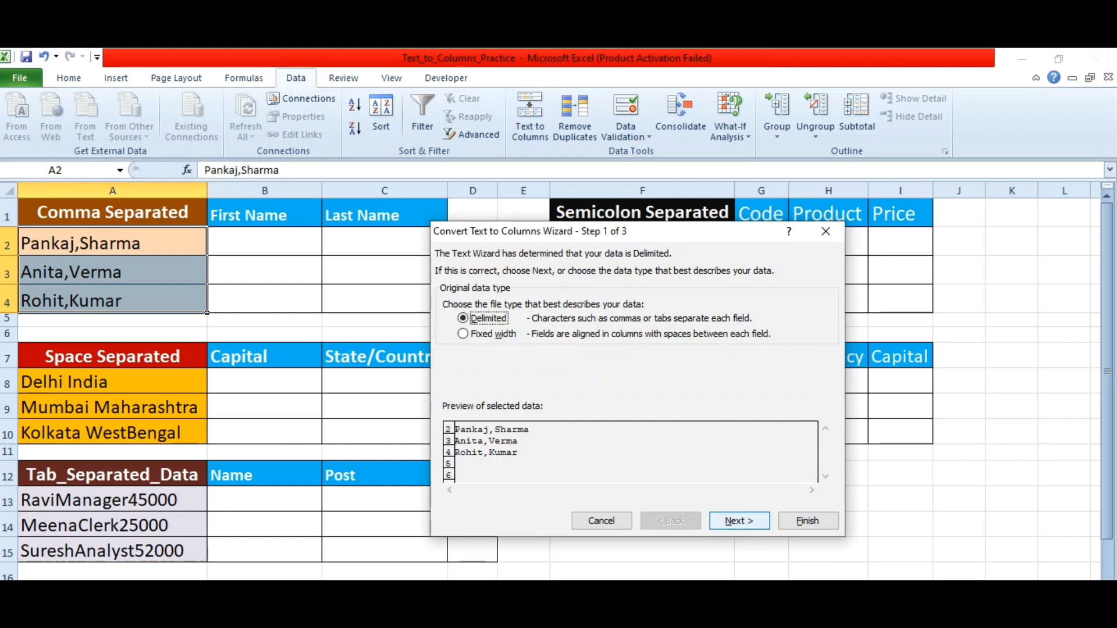
{"action": "left_click", "coordinate": [739, 520]}
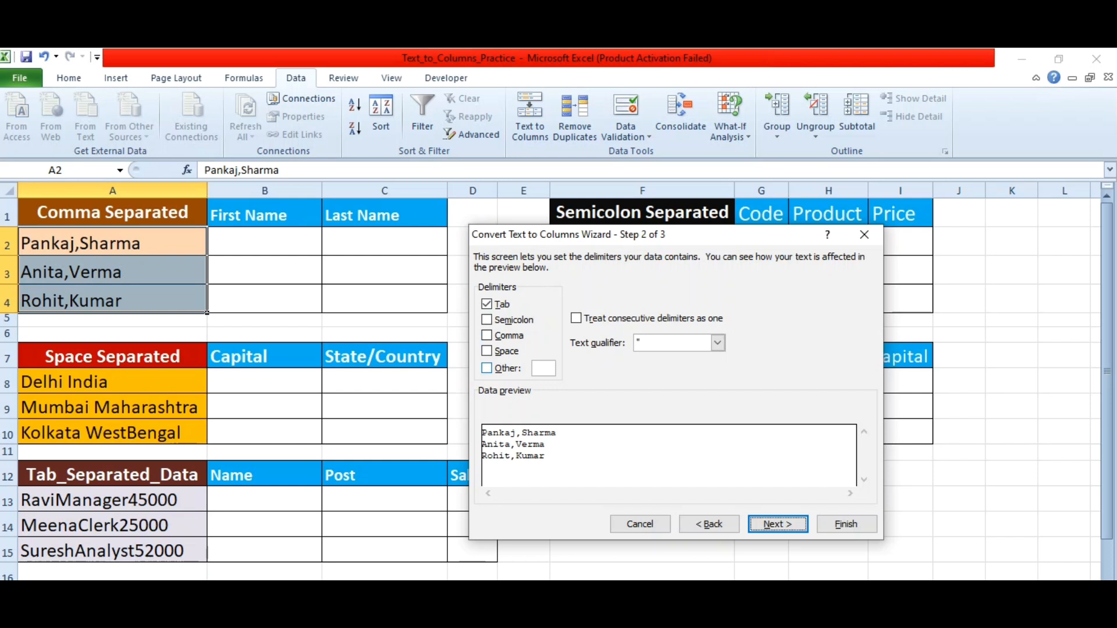
{"action": "left_click", "coordinate": [487, 368]}
{"action": "left_click", "coordinate": [487, 369]}
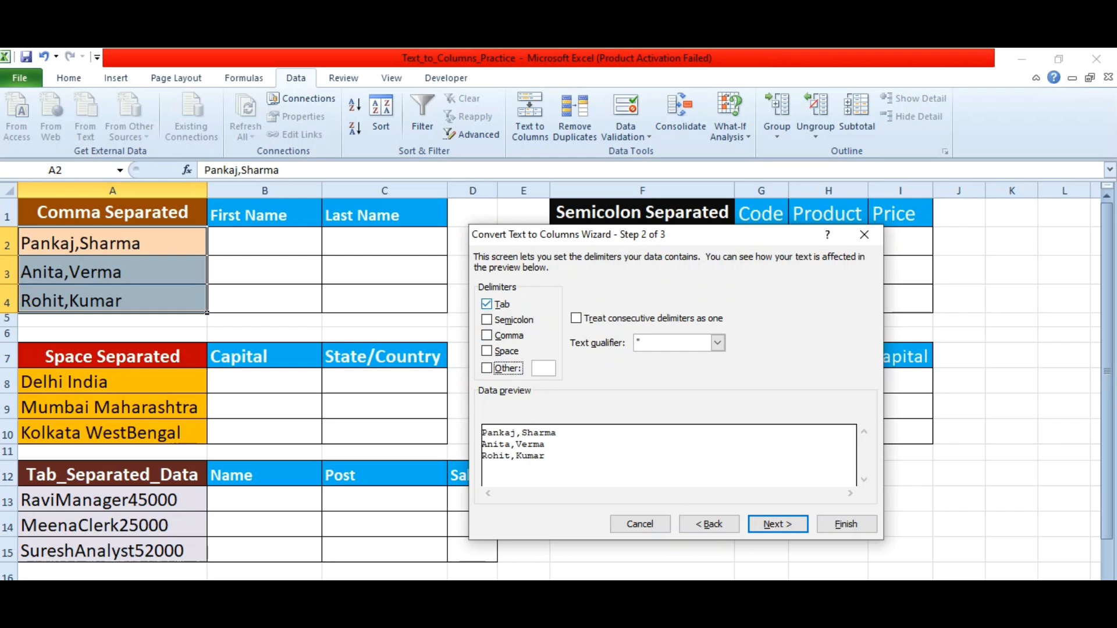
{"action": "left_click", "coordinate": [486, 304]}
{"action": "left_click", "coordinate": [486, 335]}
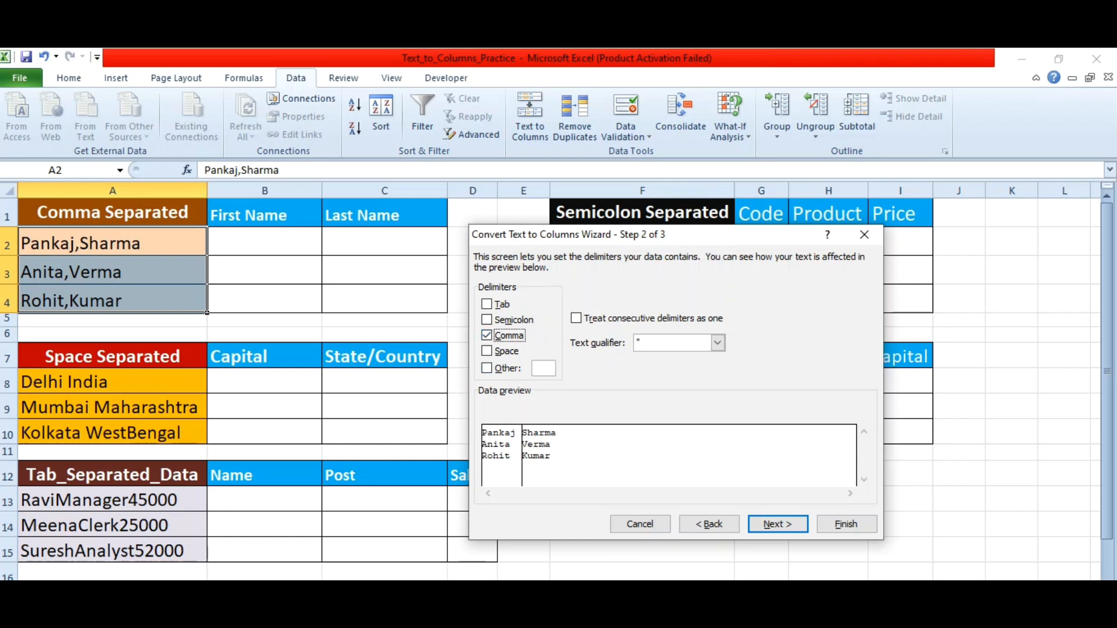
- Try the Space and Tab delimiters on the names in the preview, ending with only Comma selected
{"action": "left_click", "coordinate": [487, 351]}
{"action": "left_click", "coordinate": [487, 336]}
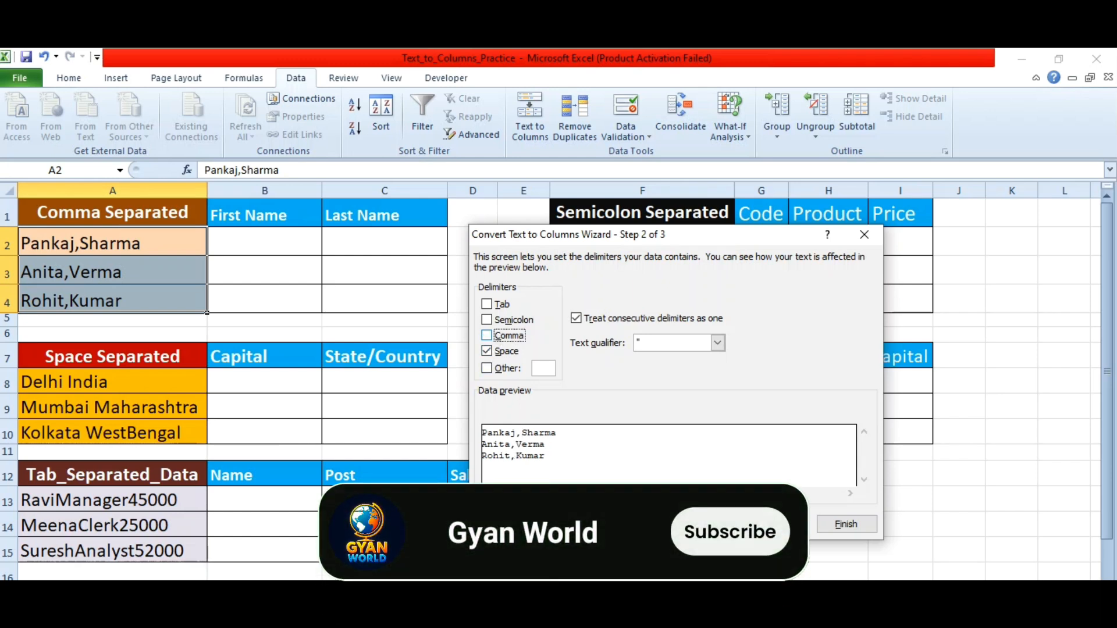
{"action": "left_click", "coordinate": [487, 305]}
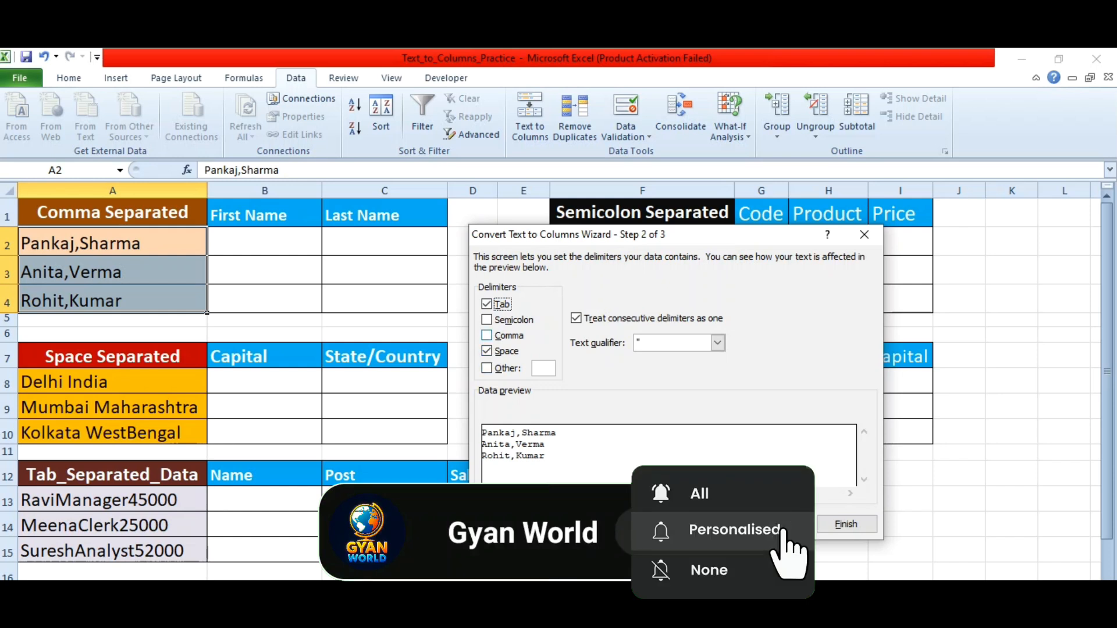
{"action": "left_click", "coordinate": [487, 304]}
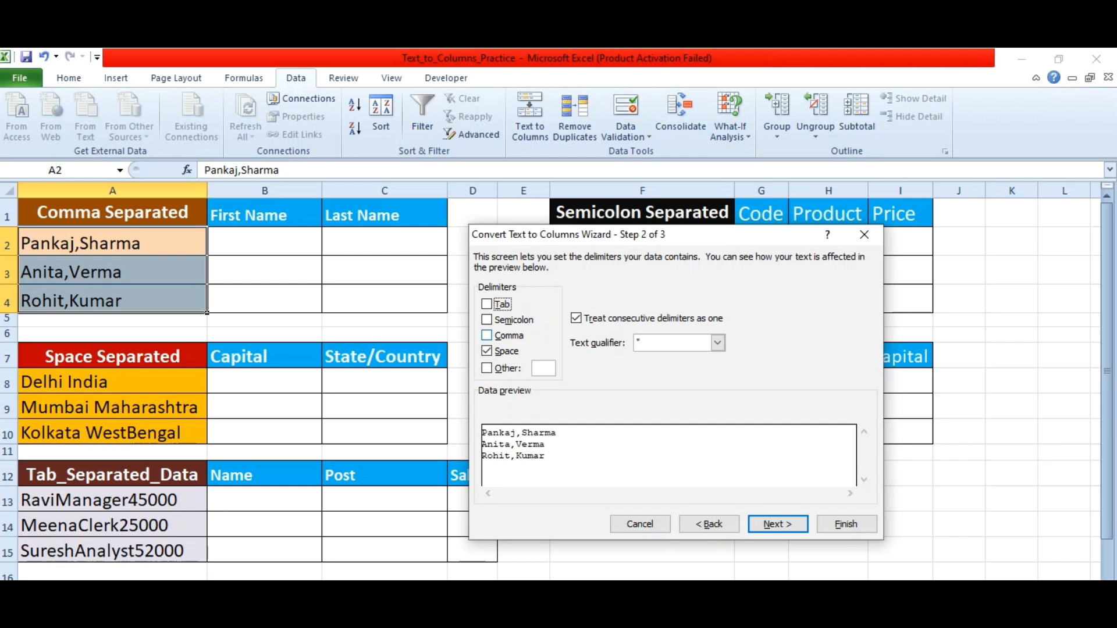
{"action": "left_click", "coordinate": [487, 336]}
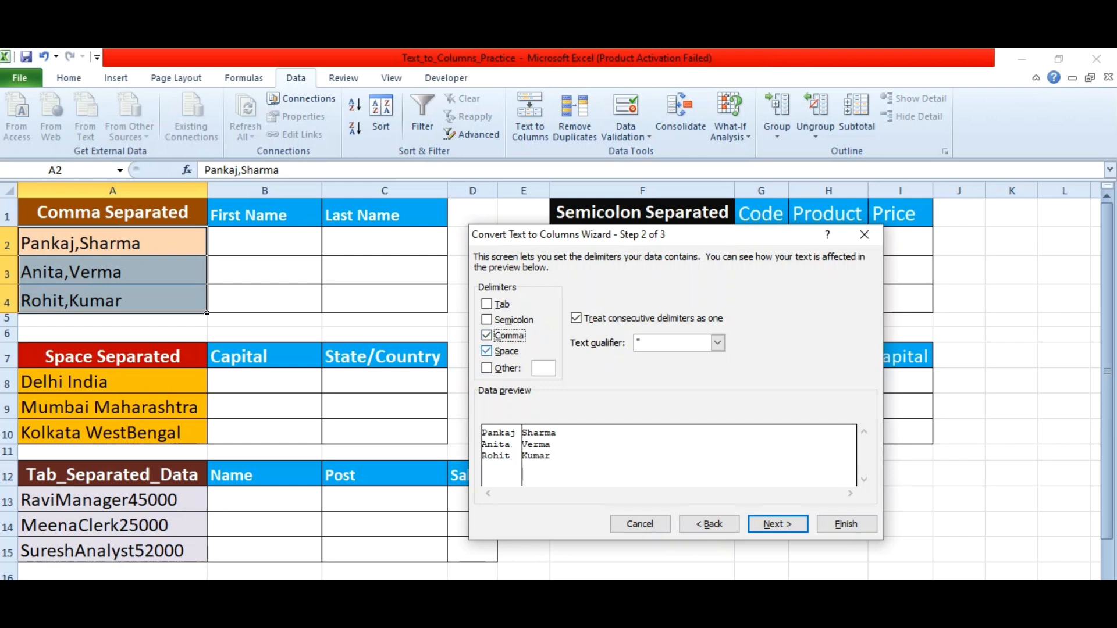
{"action": "left_click", "coordinate": [487, 351]}
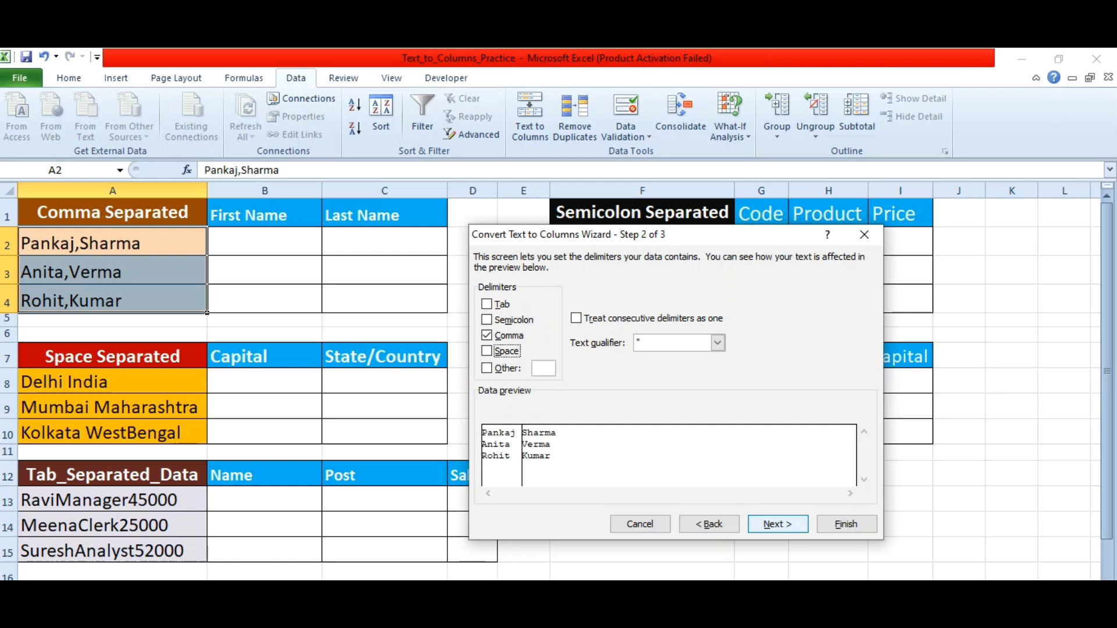
- Try the Text and Date column formats, return to General, and view the advanced text import settings without changing them
{"action": "key", "text": "Return"}
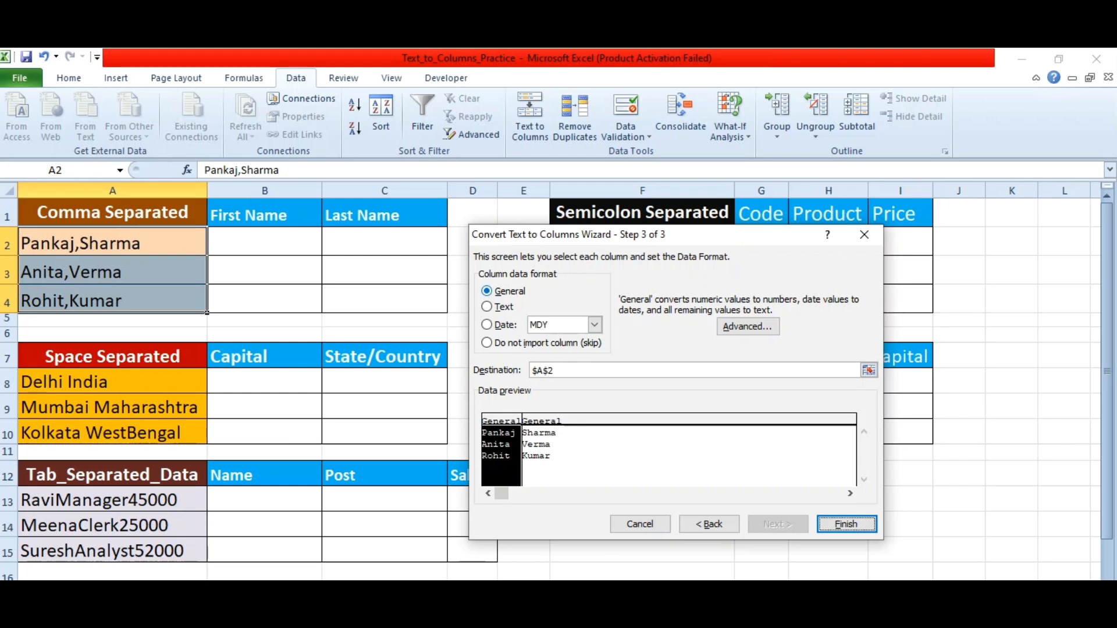
{"action": "left_click", "coordinate": [487, 307]}
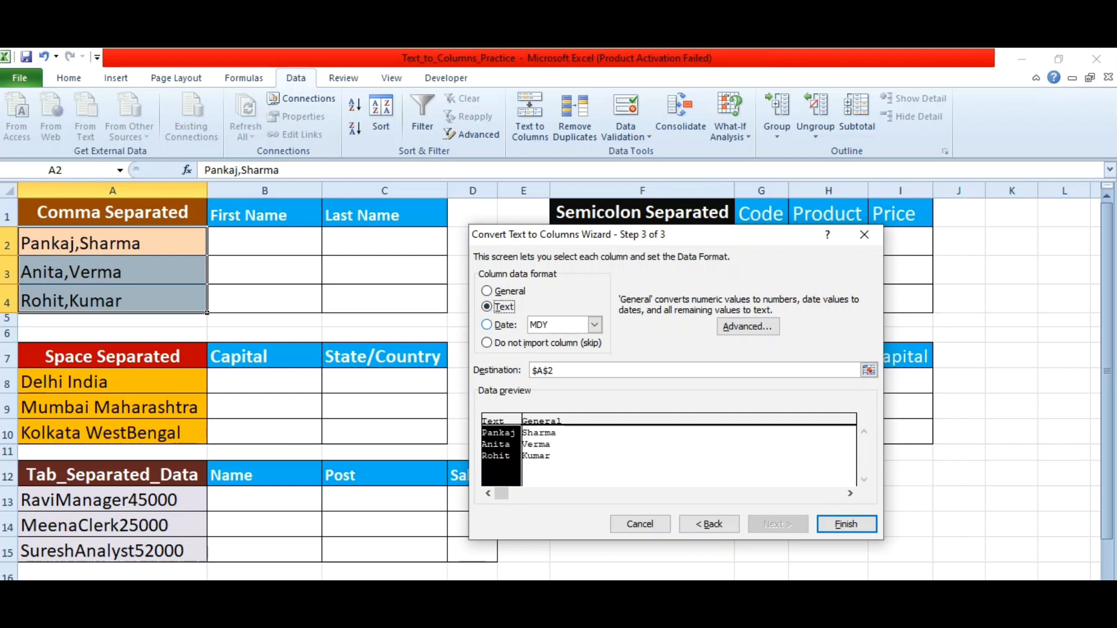
{"action": "left_click", "coordinate": [487, 324]}
{"action": "left_click", "coordinate": [487, 291]}
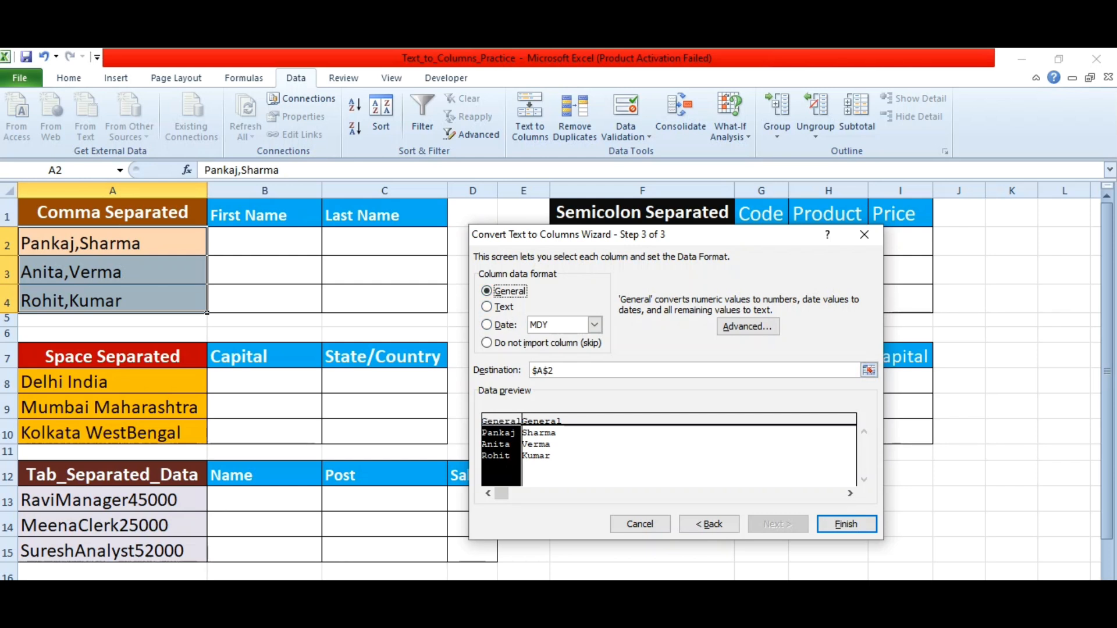
{"action": "left_click", "coordinate": [747, 326]}
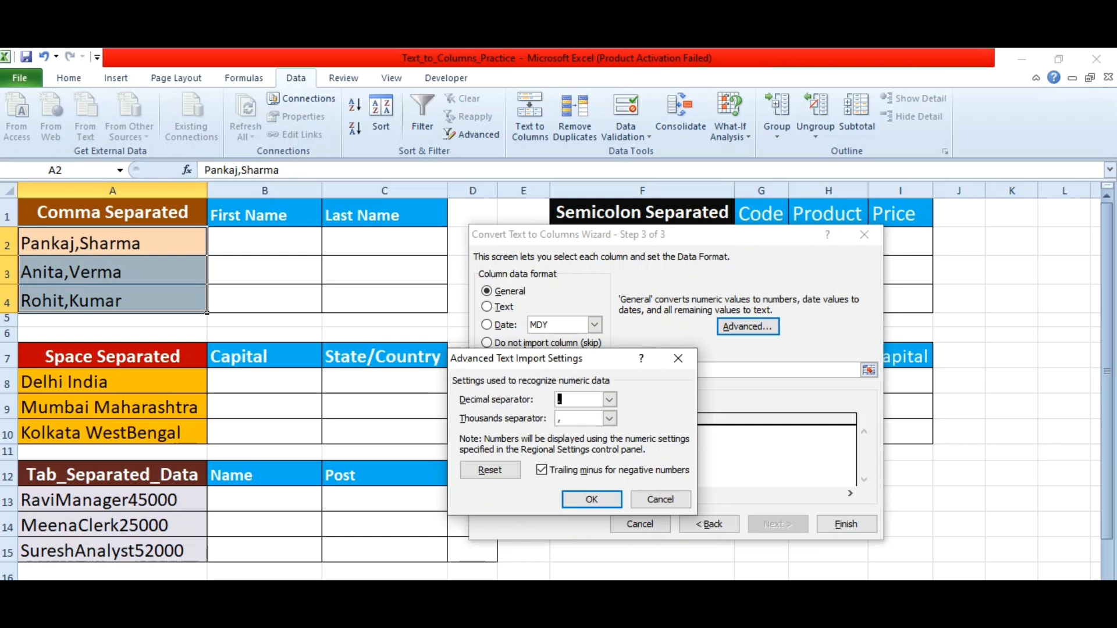
{"action": "left_click", "coordinate": [660, 499]}
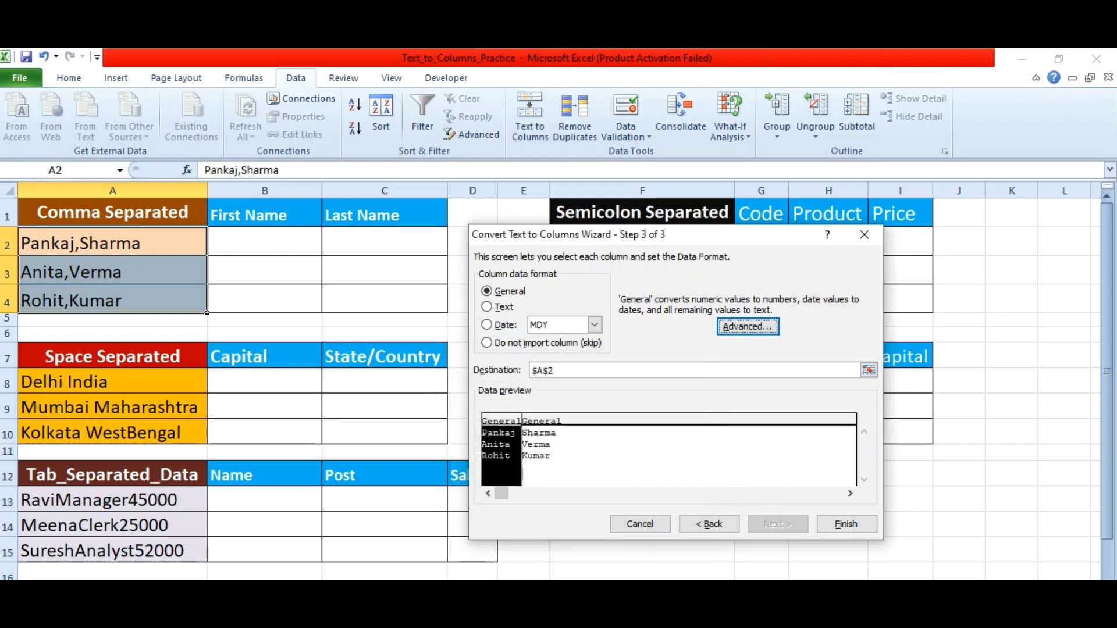
- Try to split the names in place from A2 with the first column formatted as Text, and undo the split
{"action": "left_click", "coordinate": [488, 307]}
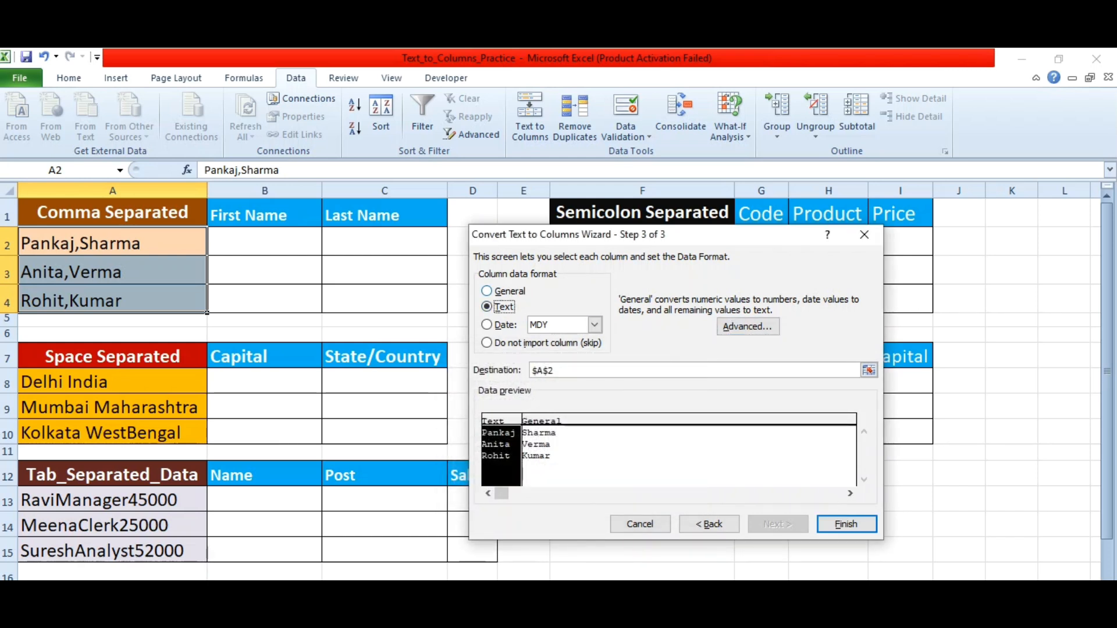
{"action": "left_click", "coordinate": [487, 291]}
{"action": "left_click", "coordinate": [487, 307]}
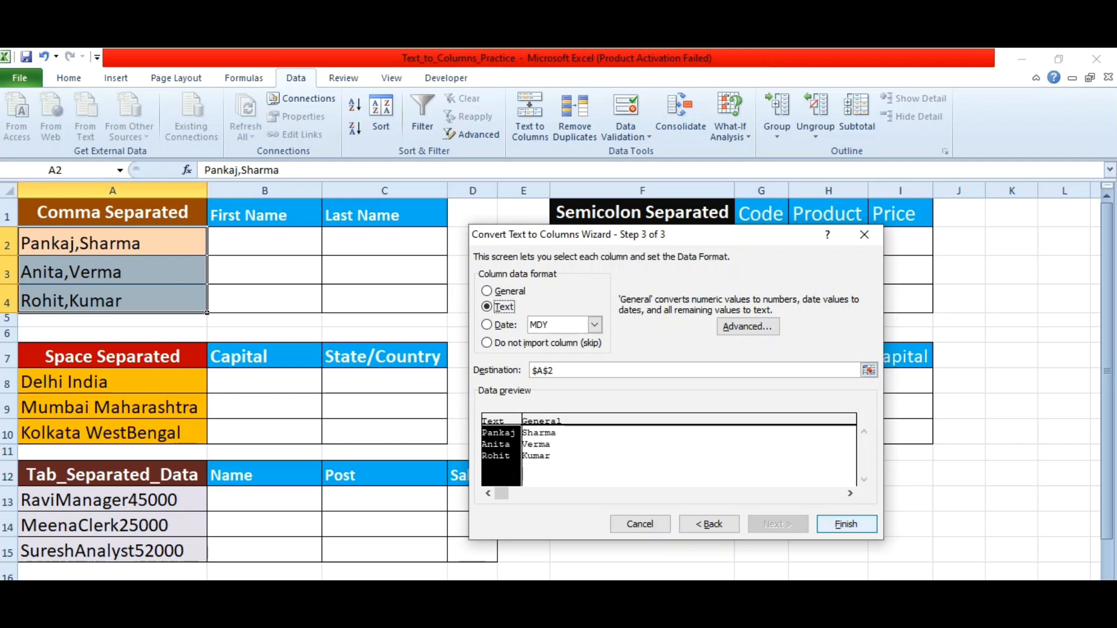
{"action": "left_click", "coordinate": [846, 524]}
{"action": "key", "text": "Return"}
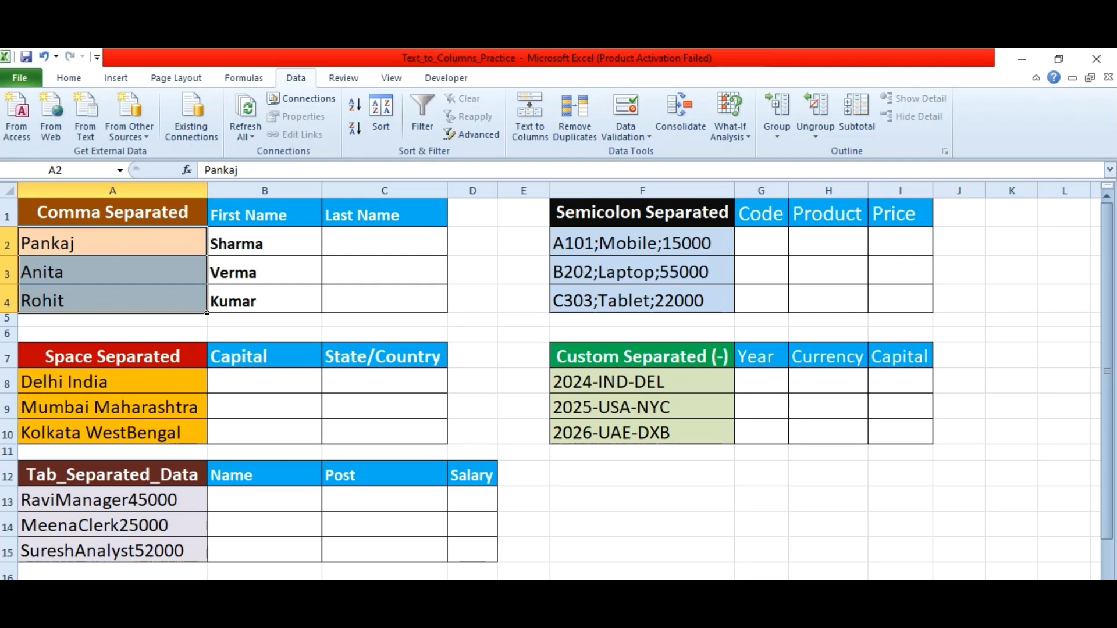
{"action": "key", "text": "ctrl+z"}
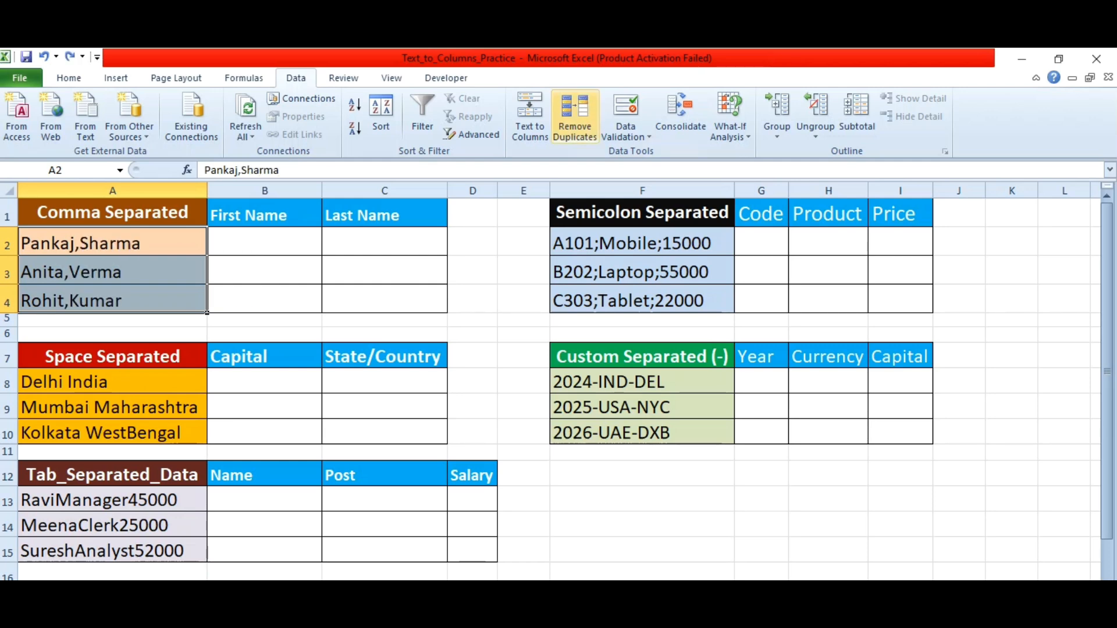
- Set up Text to Columns again for A2:A4 as Delimited, with Comma as the only delimiter
{"action": "left_click", "coordinate": [529, 120]}
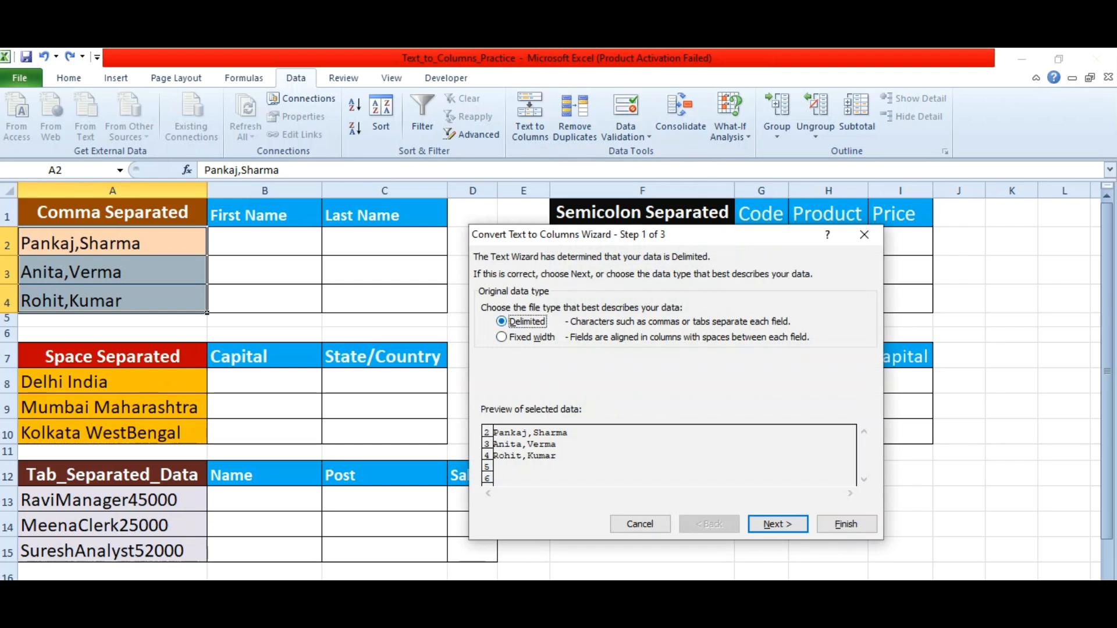
{"action": "left_click", "coordinate": [778, 524]}
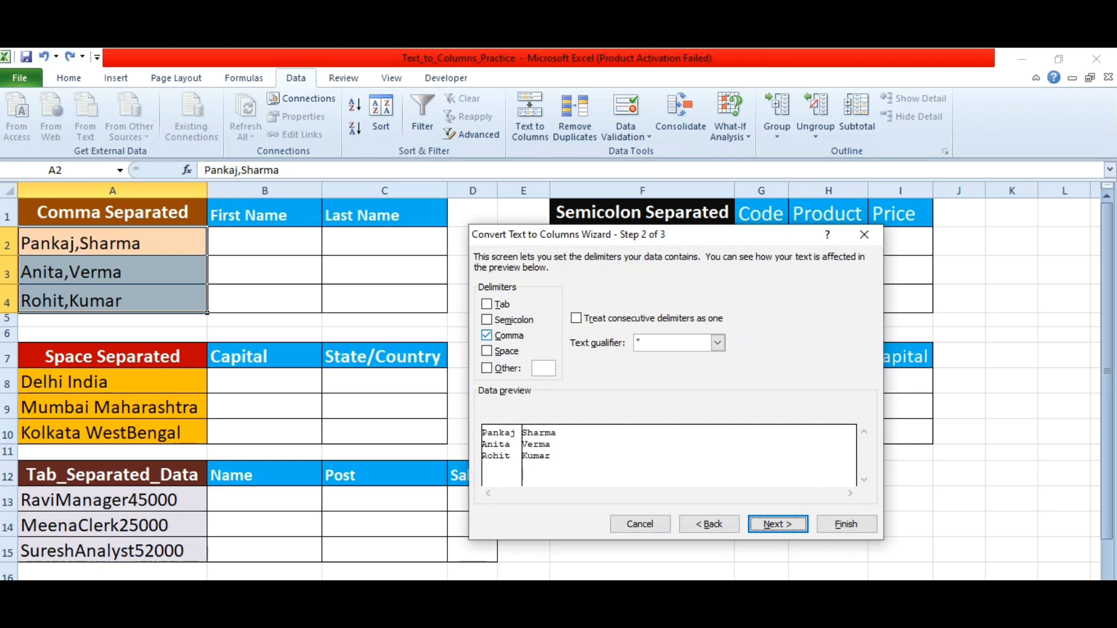
{"action": "left_click", "coordinate": [487, 335]}
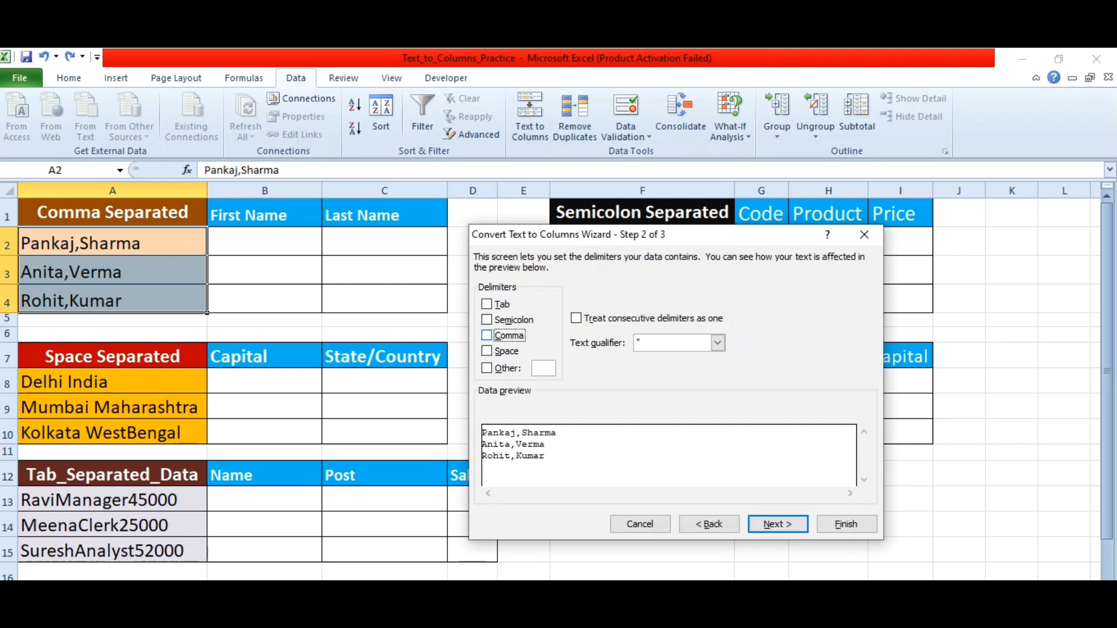
{"action": "left_click", "coordinate": [487, 336]}
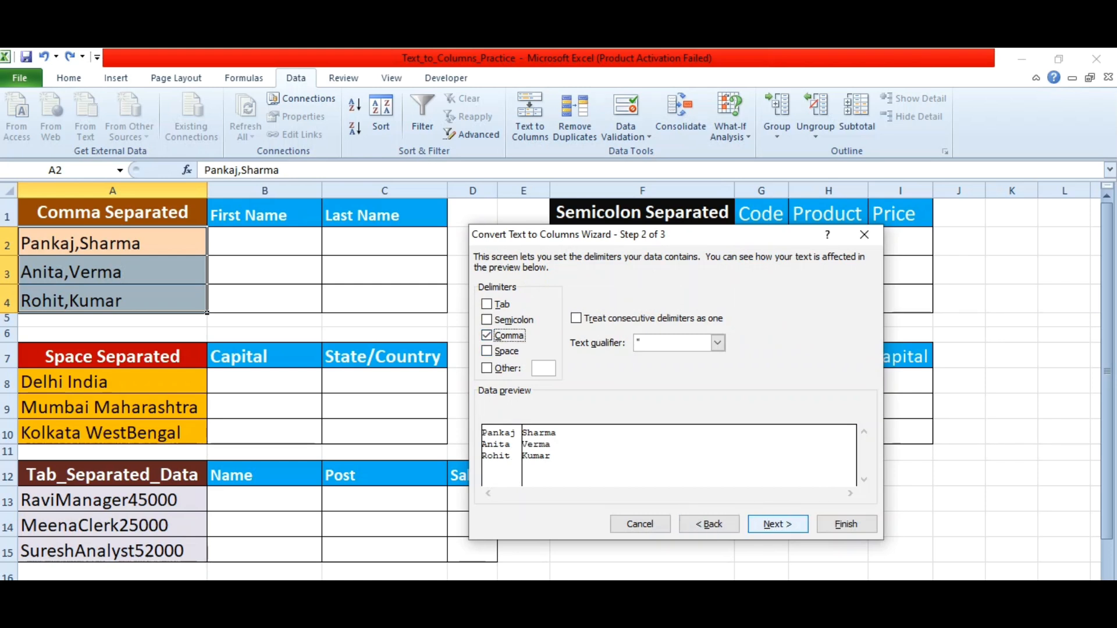
{"action": "left_click", "coordinate": [778, 525]}
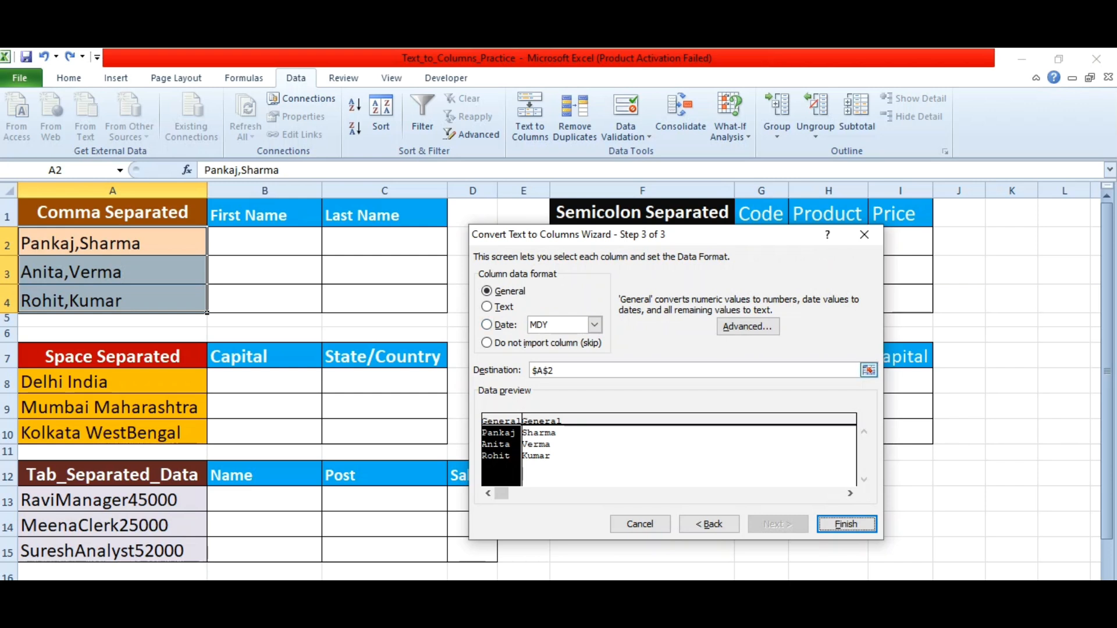
- Set the split's destination to $B$2:$C$4 and finish it, replacing the contents of the destination cells
{"action": "left_click", "coordinate": [869, 370]}
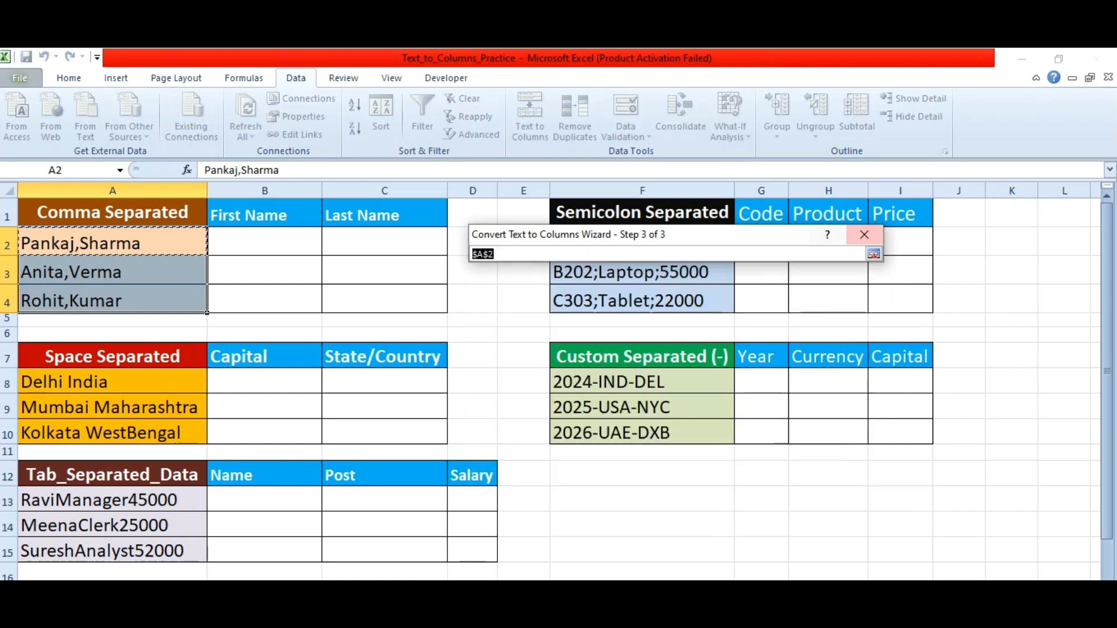
{"action": "left_click_drag", "start_coordinate": [233, 241], "coordinate": [447, 309]}
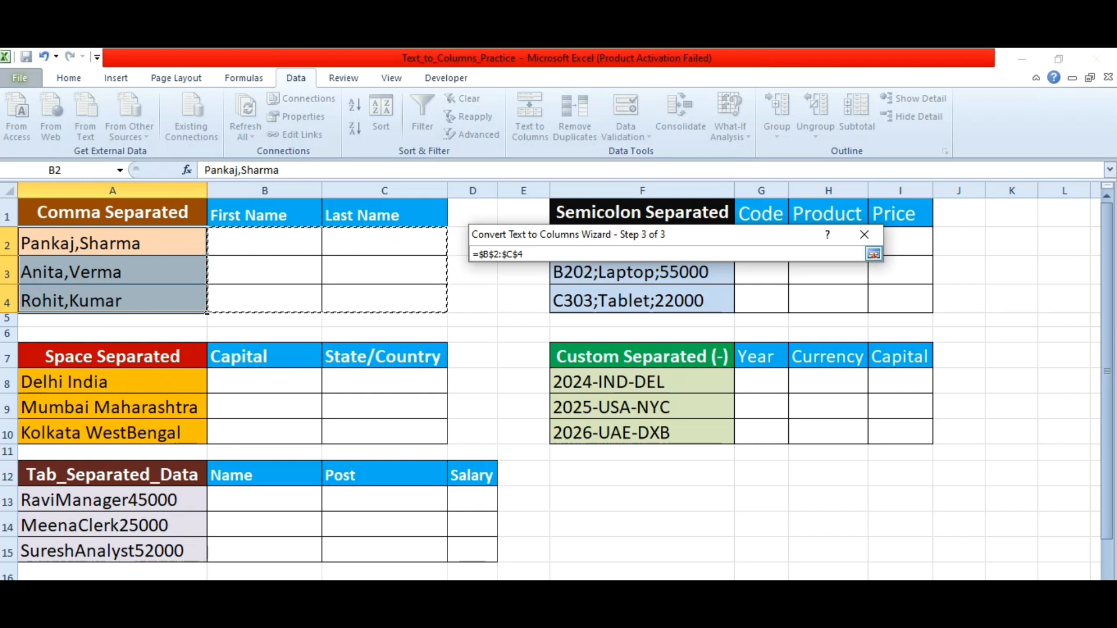
{"action": "key", "text": "Return"}
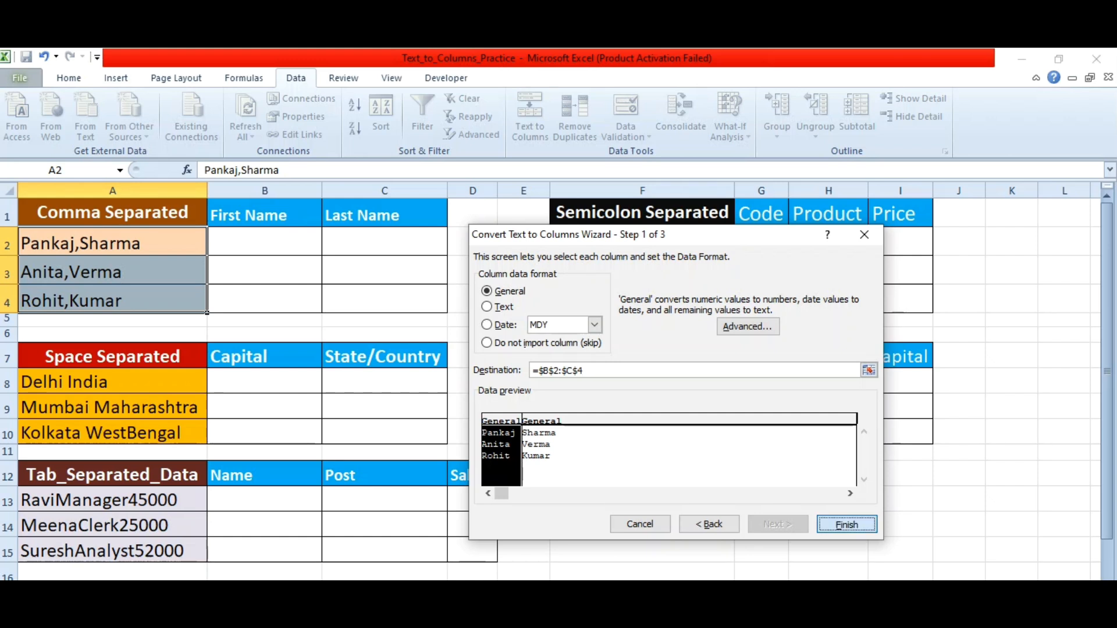
{"action": "key", "text": "Return"}
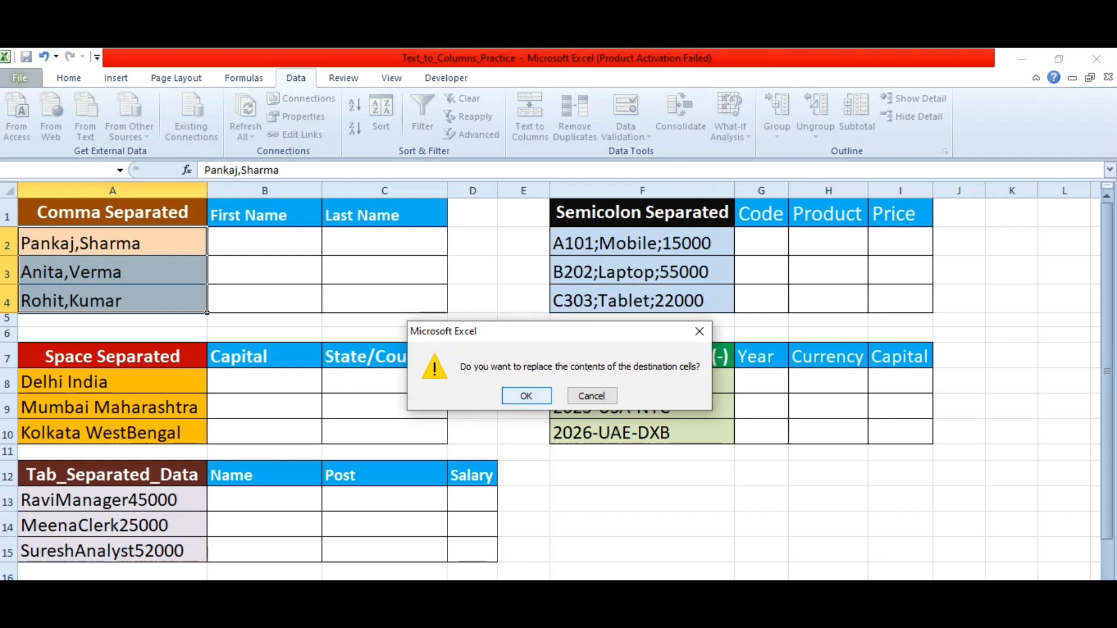
{"action": "left_click", "coordinate": [527, 396]}
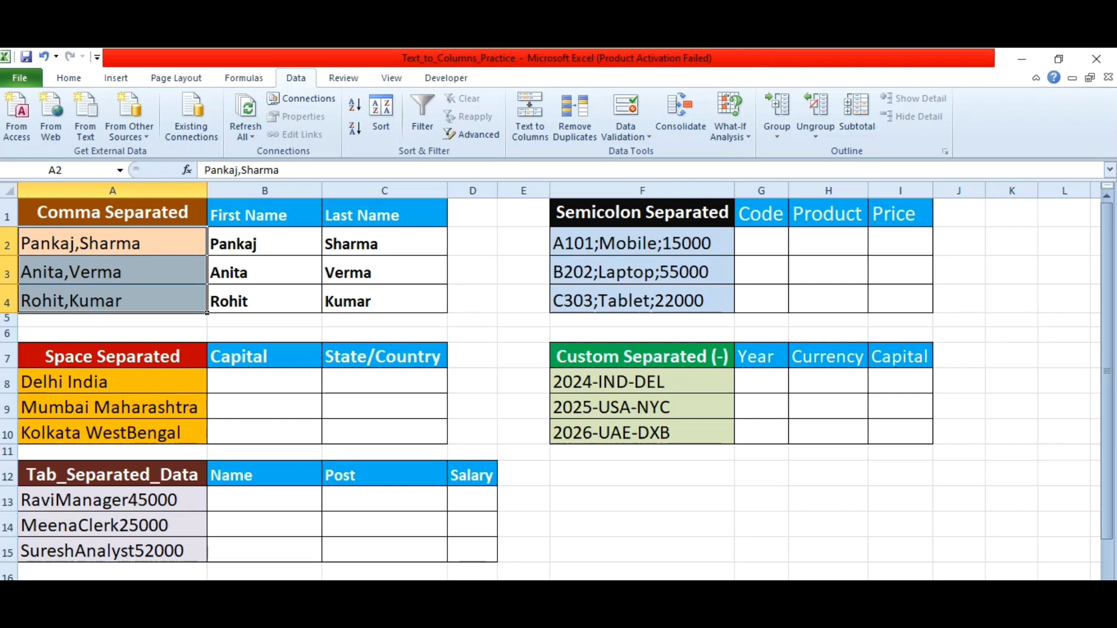
- Set up Text to Columns for the space-separated data in A8:A10 as Delimited, with Space as the only delimiter
{"action": "left_click_drag", "start_coordinate": [112, 382], "coordinate": [112, 433]}
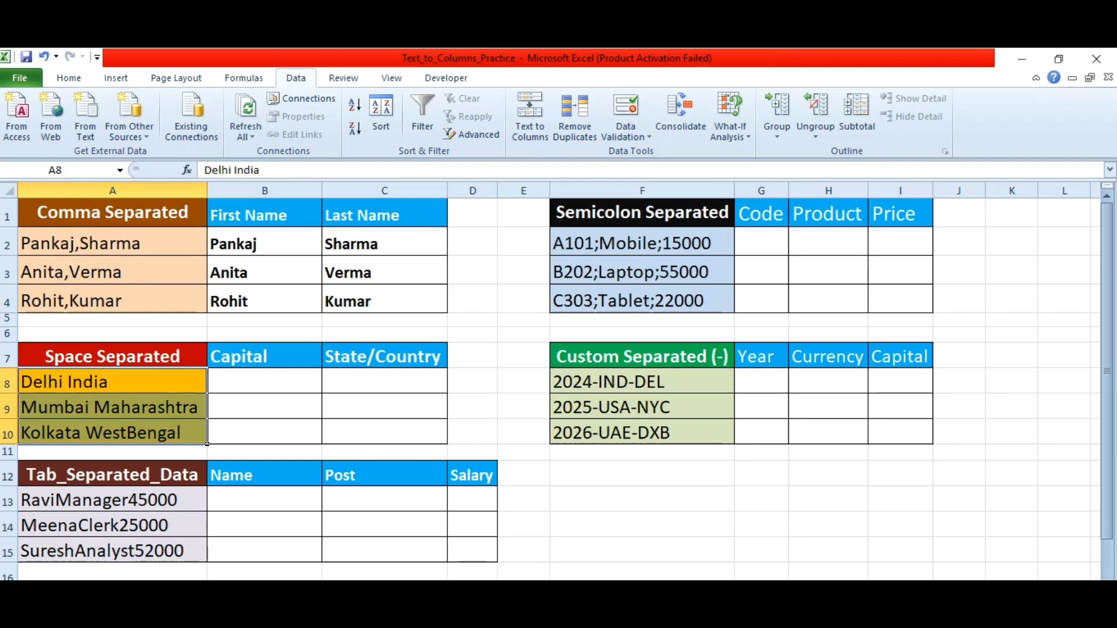
{"action": "left_click", "coordinate": [529, 119]}
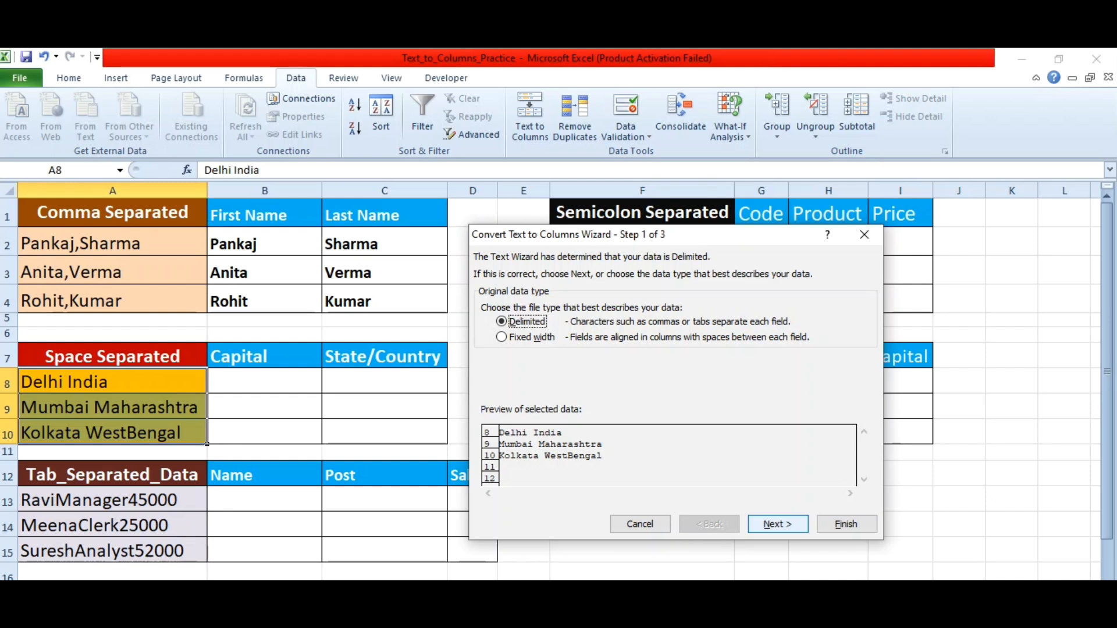
{"action": "left_click", "coordinate": [778, 525]}
{"action": "left_click", "coordinate": [487, 336]}
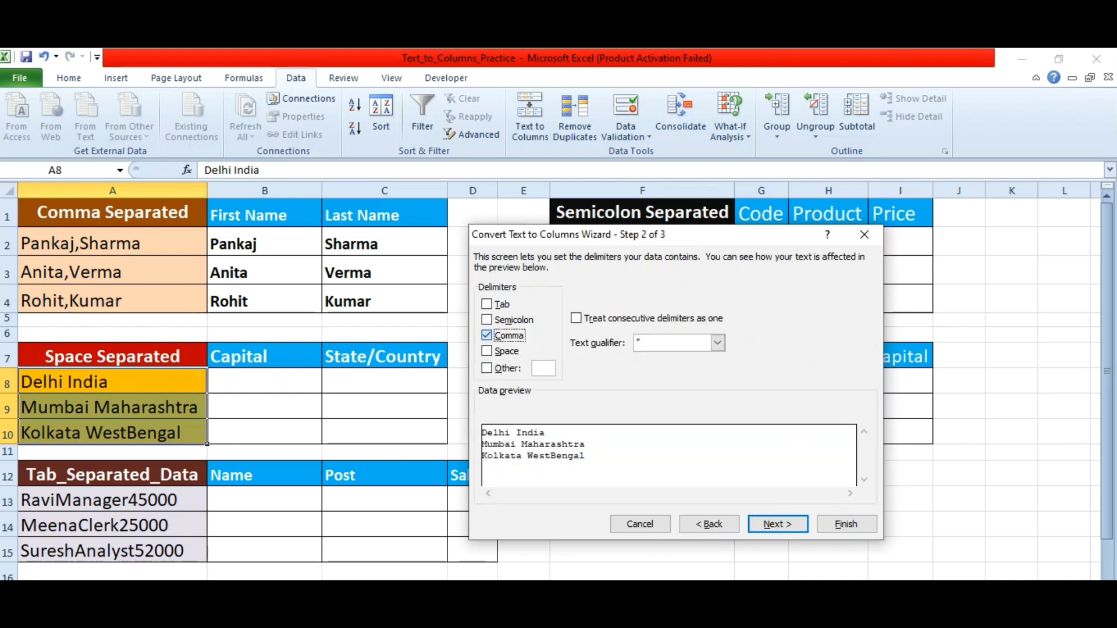
{"action": "left_click", "coordinate": [487, 351]}
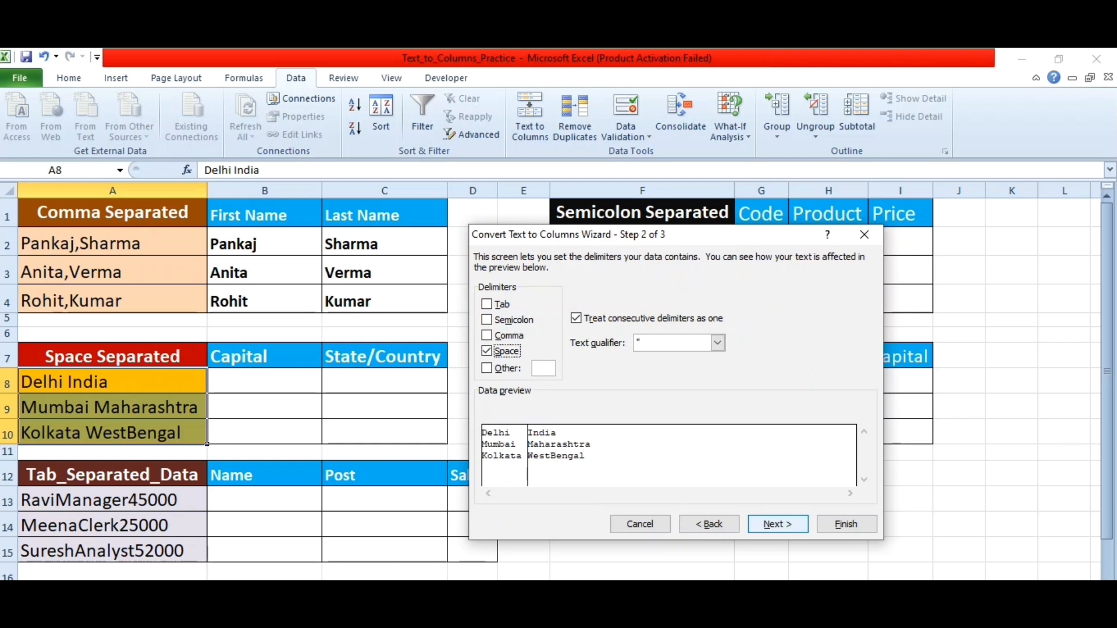
{"action": "left_click", "coordinate": [777, 524]}
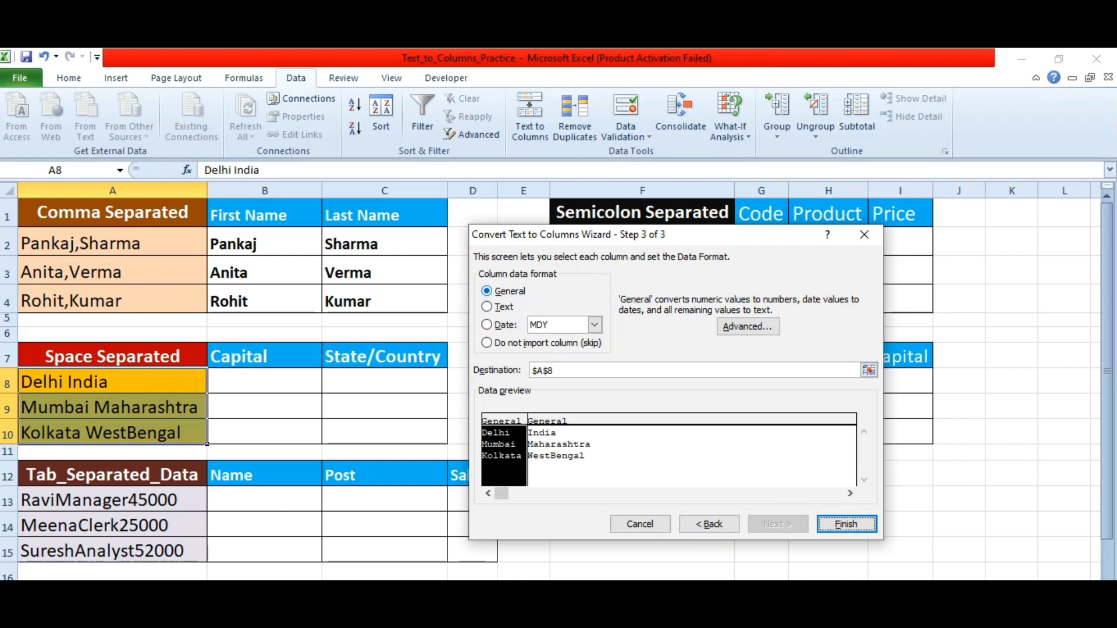
- Format the first split column as Text and finish the split into $B$8:$C$10, replacing the contents of the destination cells
{"action": "left_click", "coordinate": [488, 306]}
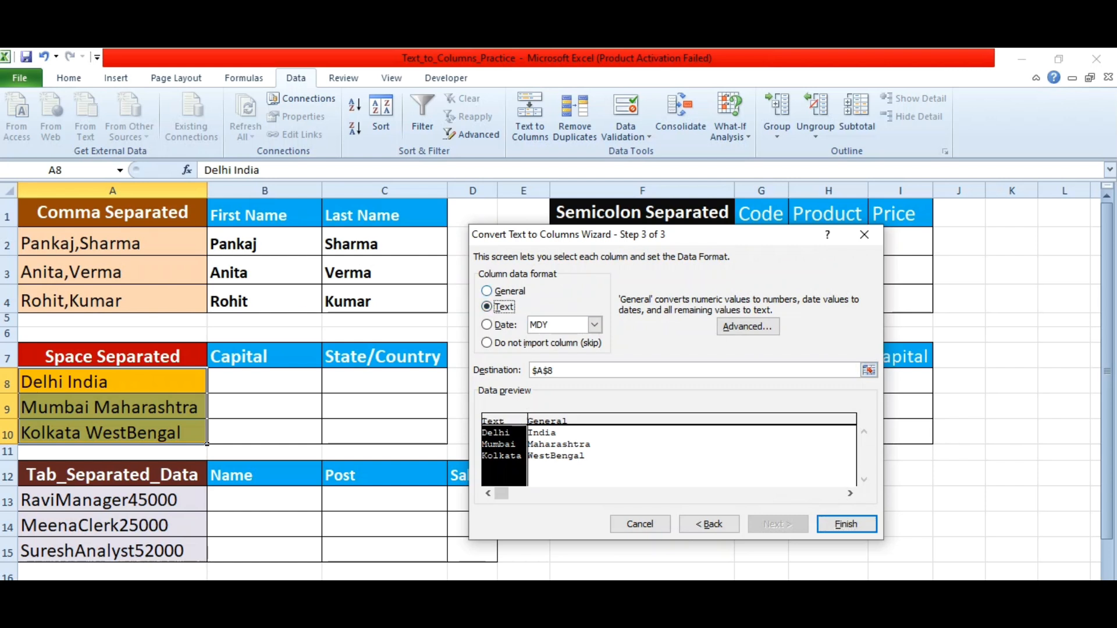
{"action": "left_click", "coordinate": [487, 291]}
{"action": "left_click", "coordinate": [487, 306]}
{"action": "left_click", "coordinate": [869, 371]}
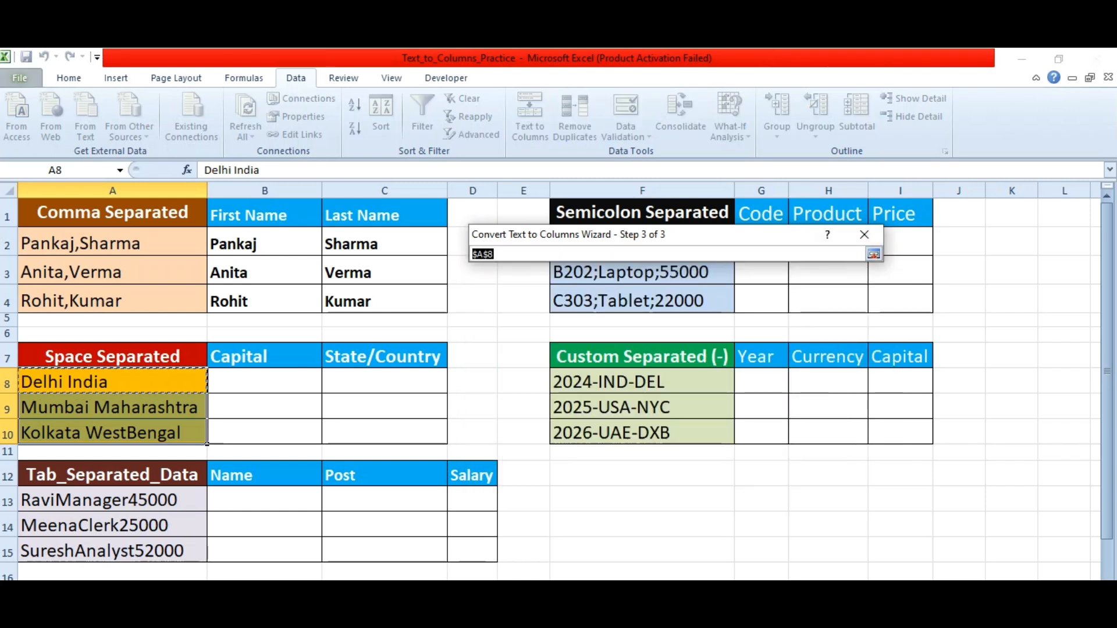
{"action": "left_click_drag", "start_coordinate": [291, 384], "coordinate": [445, 441]}
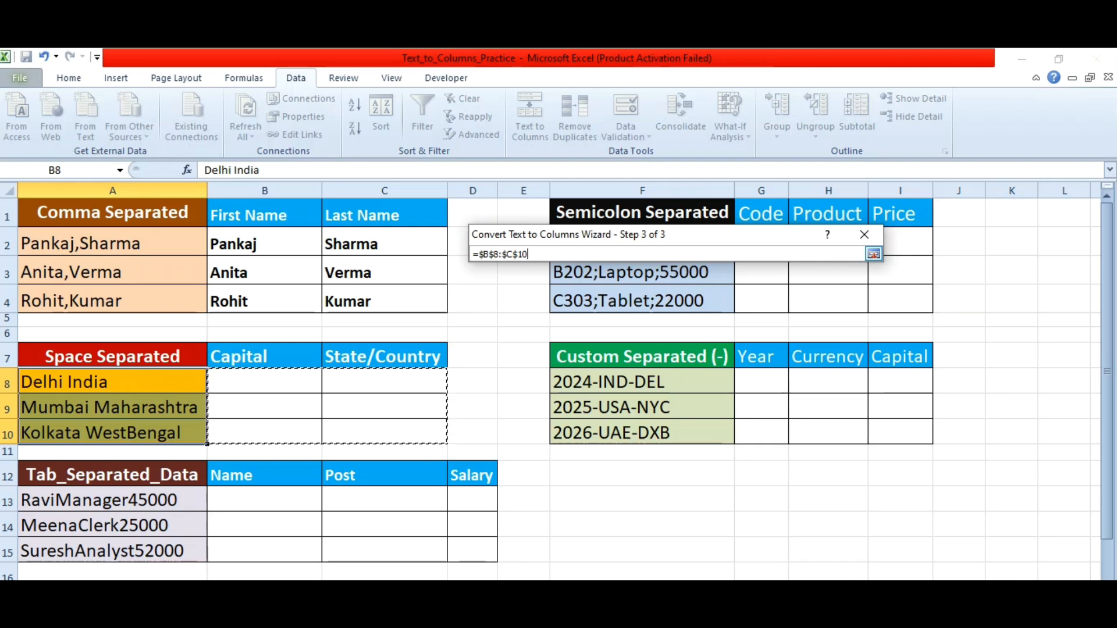
{"action": "left_click", "coordinate": [874, 254]}
{"action": "key", "text": "Return"}
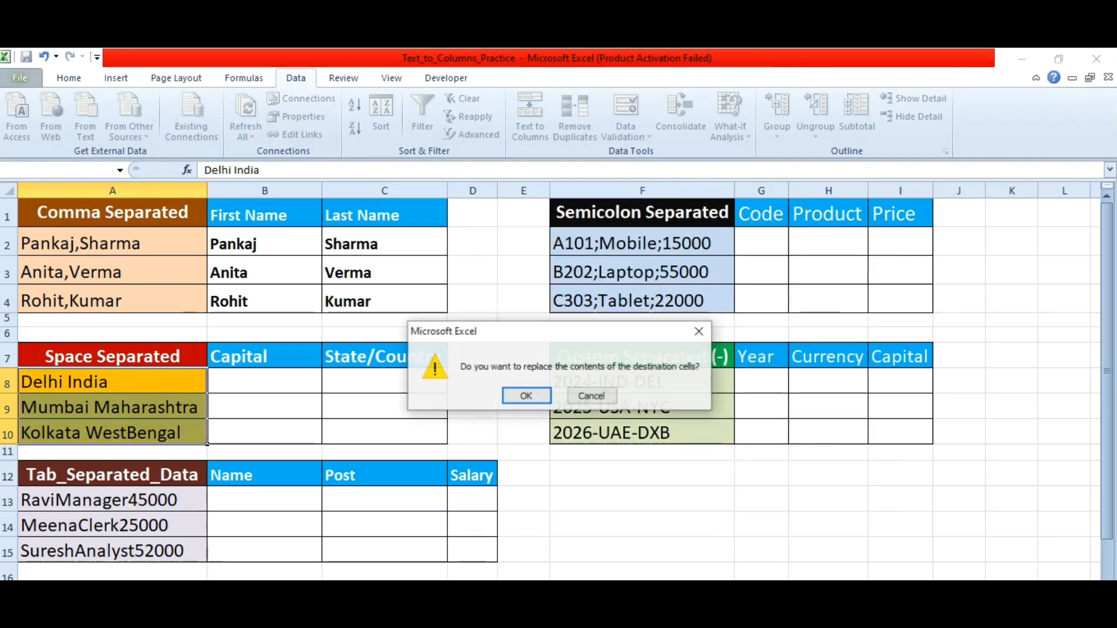
{"action": "key", "text": "Return"}
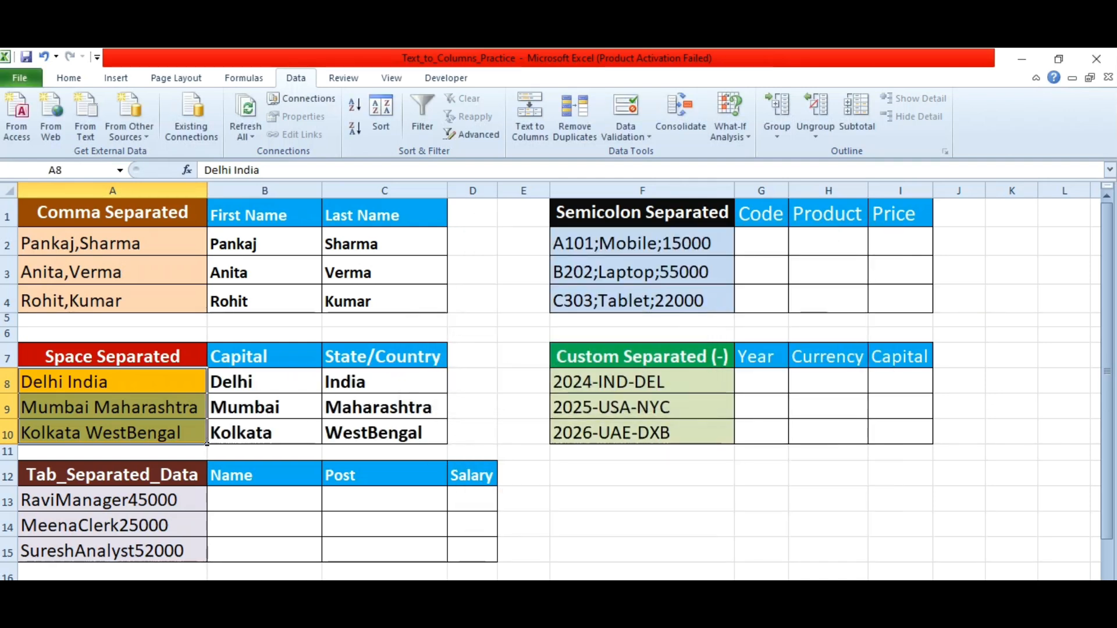
{"action": "left_click", "coordinate": [314, 388]}
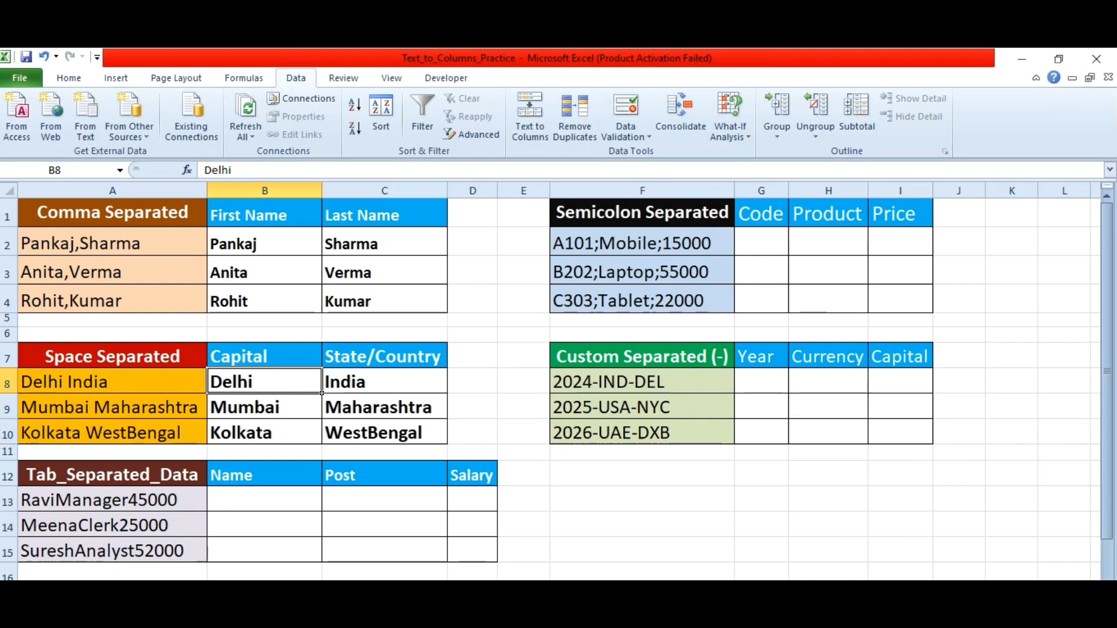
{"action": "left_click_drag", "start_coordinate": [322, 394], "coordinate": [431, 435]}
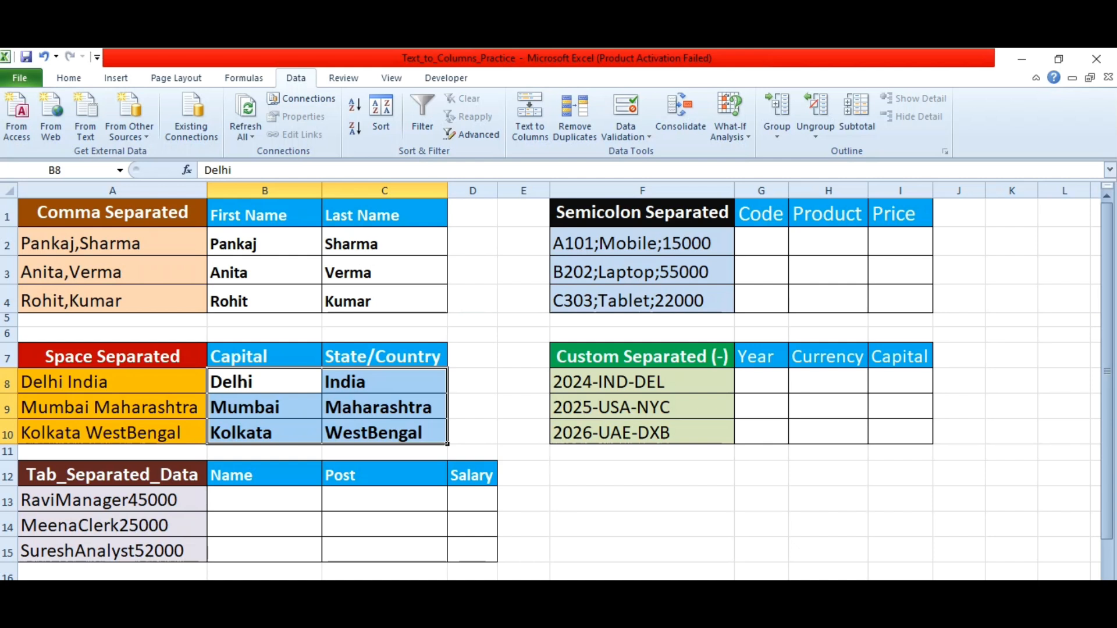
- Set up Text to Columns for the tab-separated data in A13:A15 as Delimited, with Tab as the only delimiter
{"action": "left_click_drag", "start_coordinate": [110, 500], "coordinate": [111, 551]}
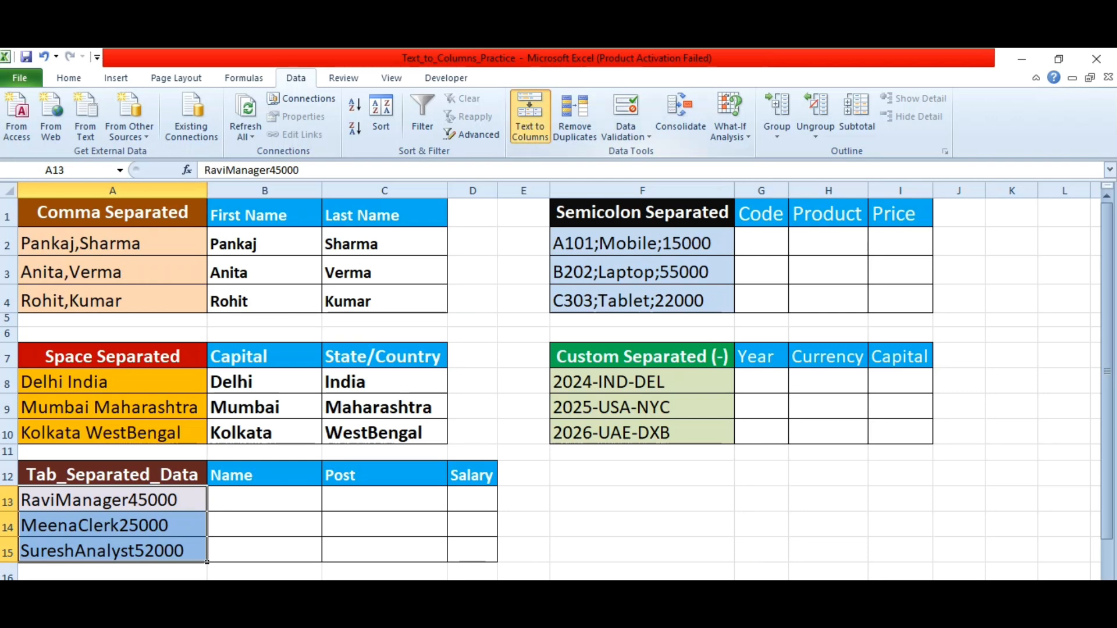
{"action": "left_click", "coordinate": [529, 116]}
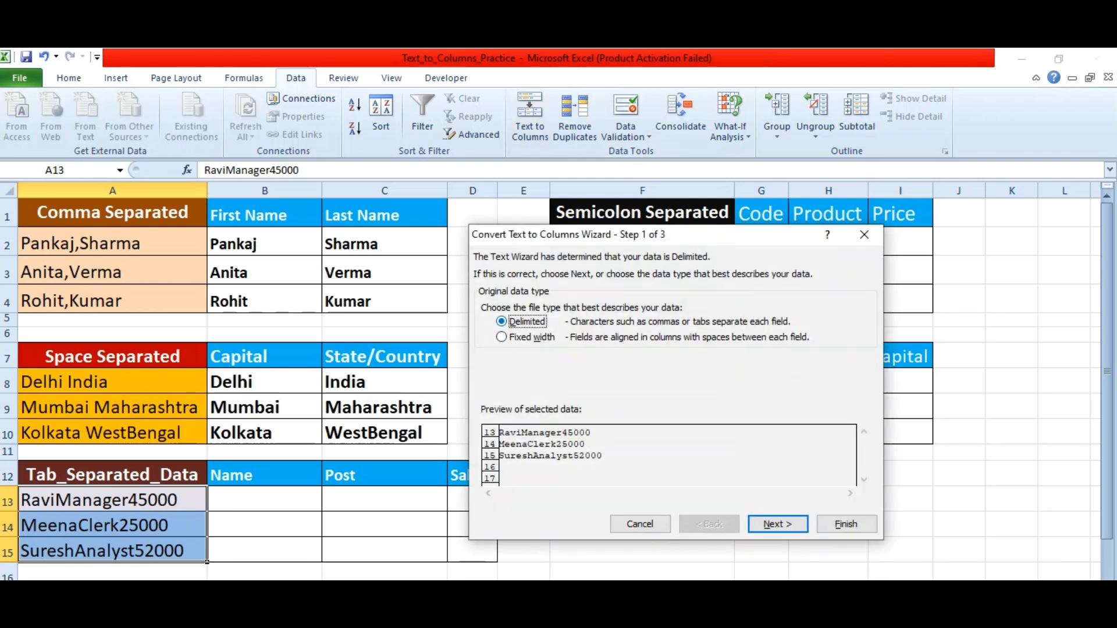
{"action": "left_click", "coordinate": [778, 524]}
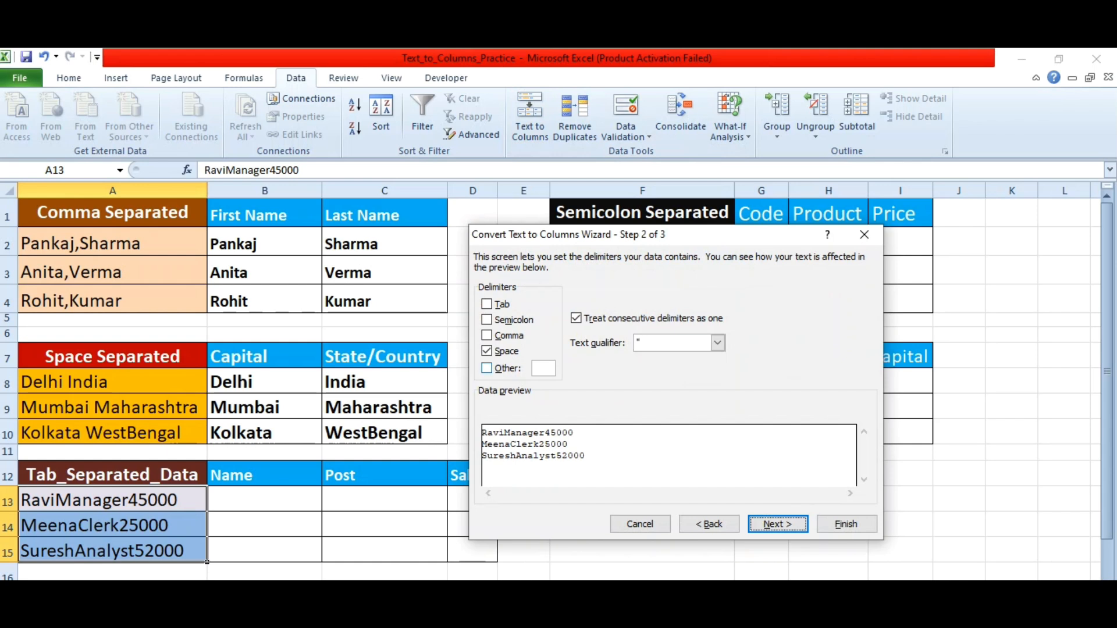
{"action": "left_click", "coordinate": [487, 351]}
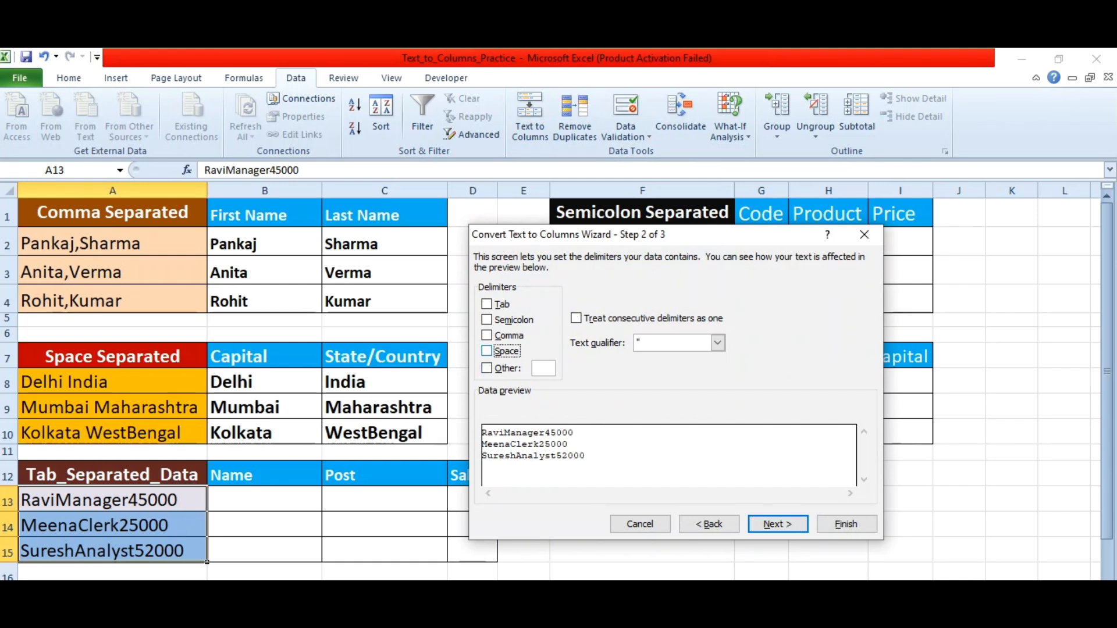
{"action": "left_click", "coordinate": [487, 303]}
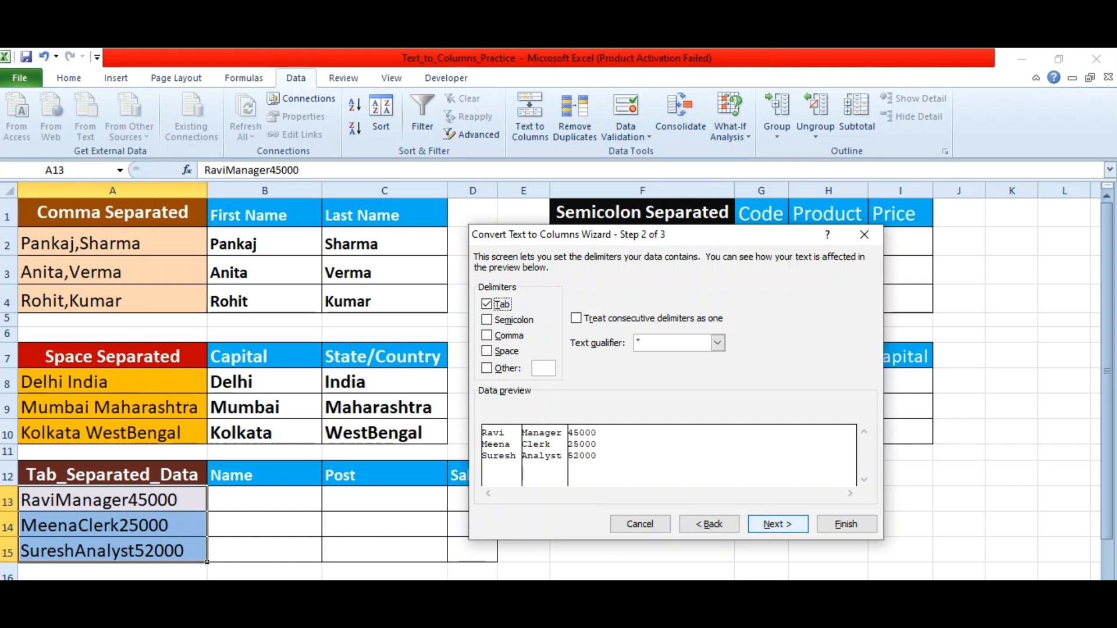
{"action": "key", "text": "Return"}
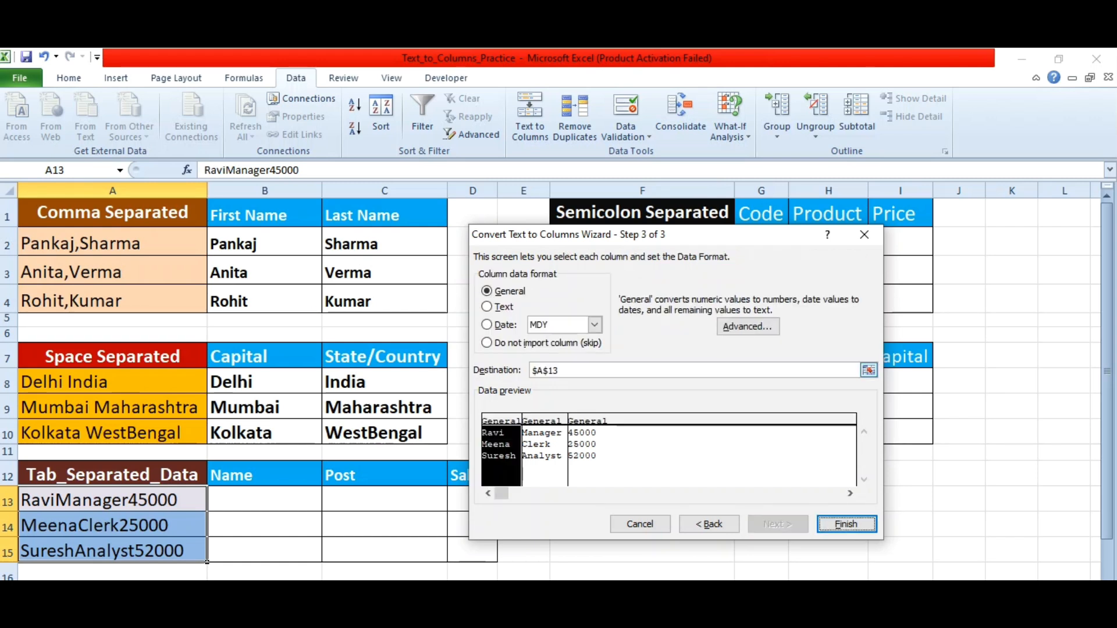
- Set the destination of the tab-separated split to $B$13:$D$15 and finish it, replacing the contents of the destination cells
{"action": "left_click", "coordinate": [869, 370]}
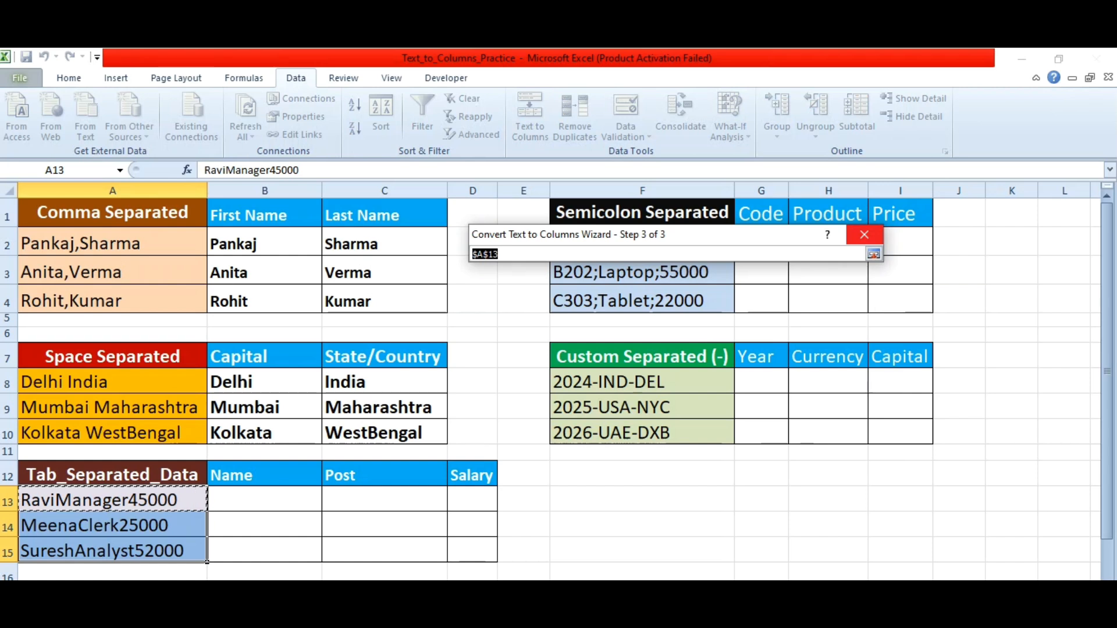
{"action": "left_click_drag", "start_coordinate": [221, 500], "coordinate": [471, 549]}
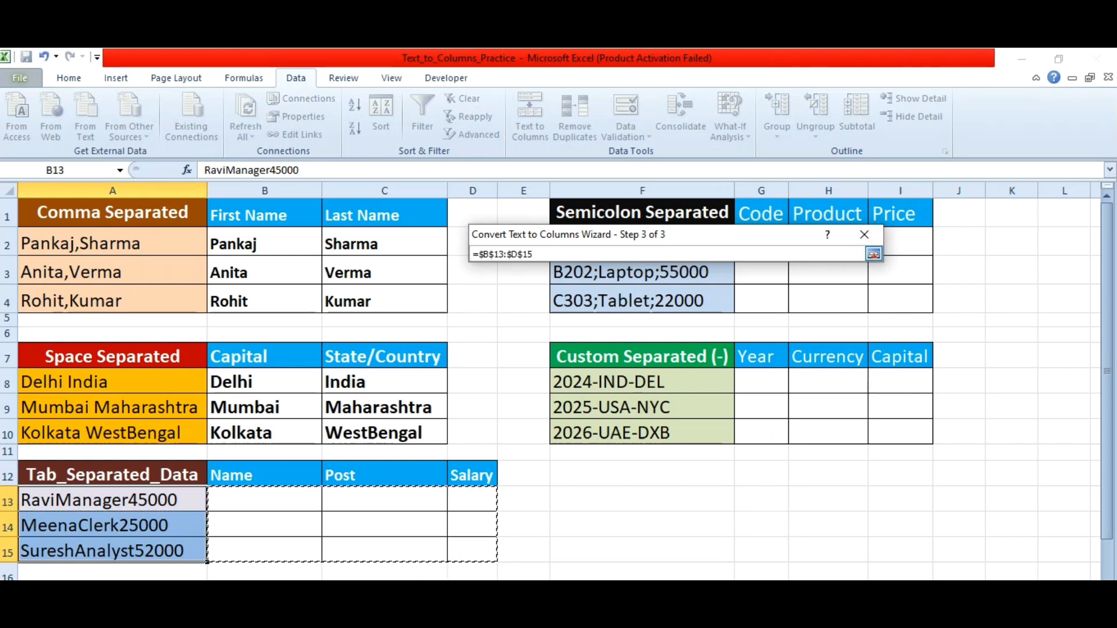
{"action": "key", "text": "Return"}
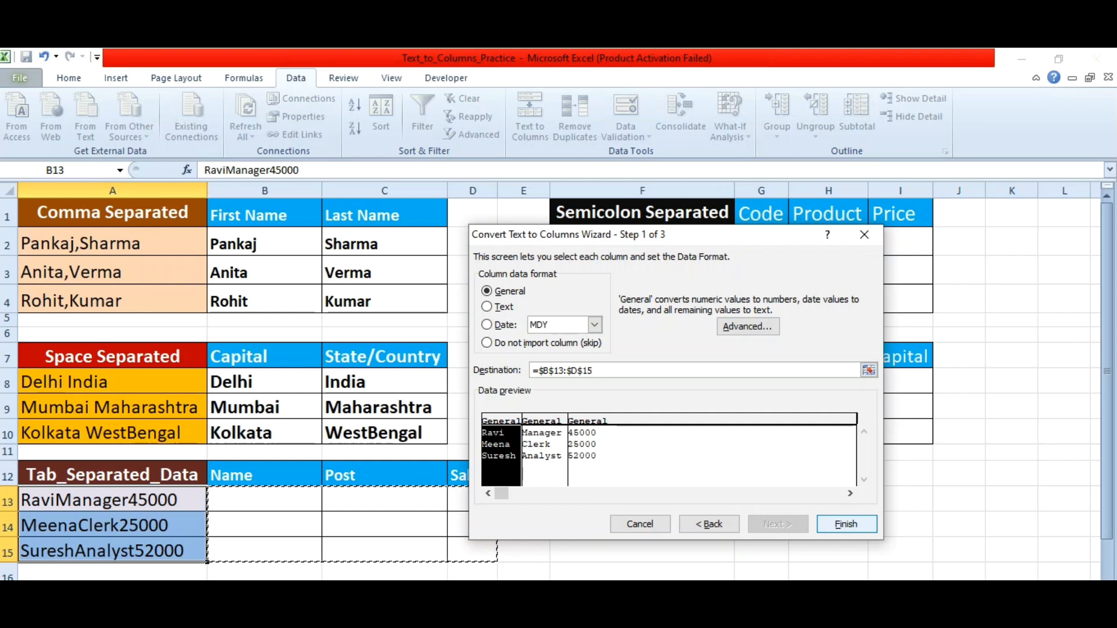
{"action": "key", "text": "Return"}
{"action": "key", "text": "Return"}
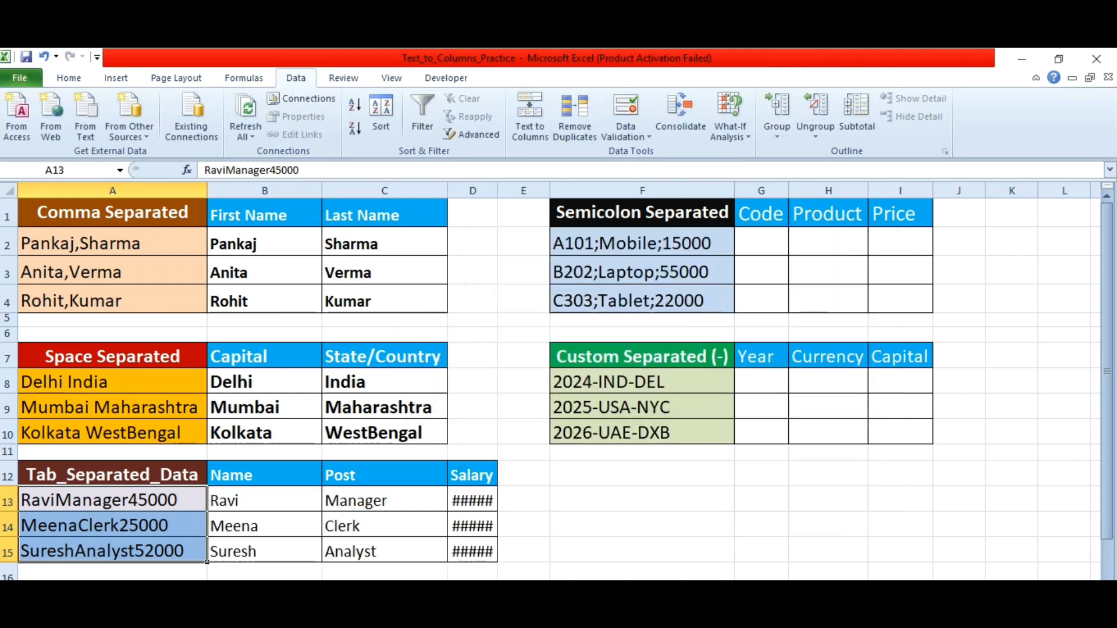
{"action": "left_click_drag", "start_coordinate": [265, 500], "coordinate": [264, 552]}
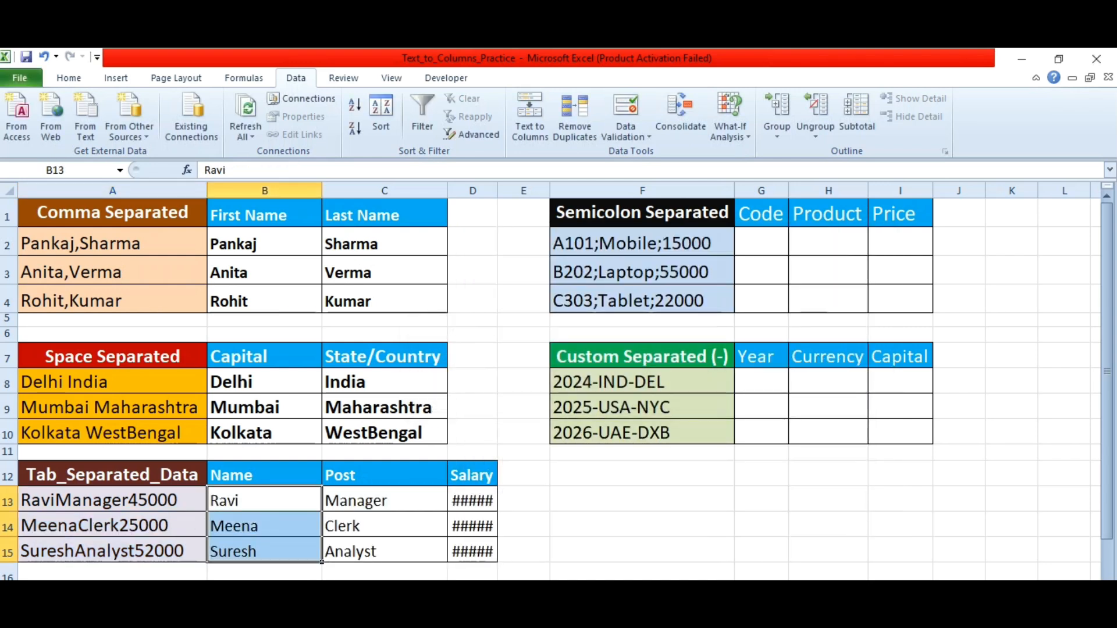
{"action": "left_click_drag", "start_coordinate": [384, 500], "coordinate": [384, 552]}
- AutoFit the width of column D to the salary values in D13:D15
{"action": "left_click", "coordinate": [473, 501]}
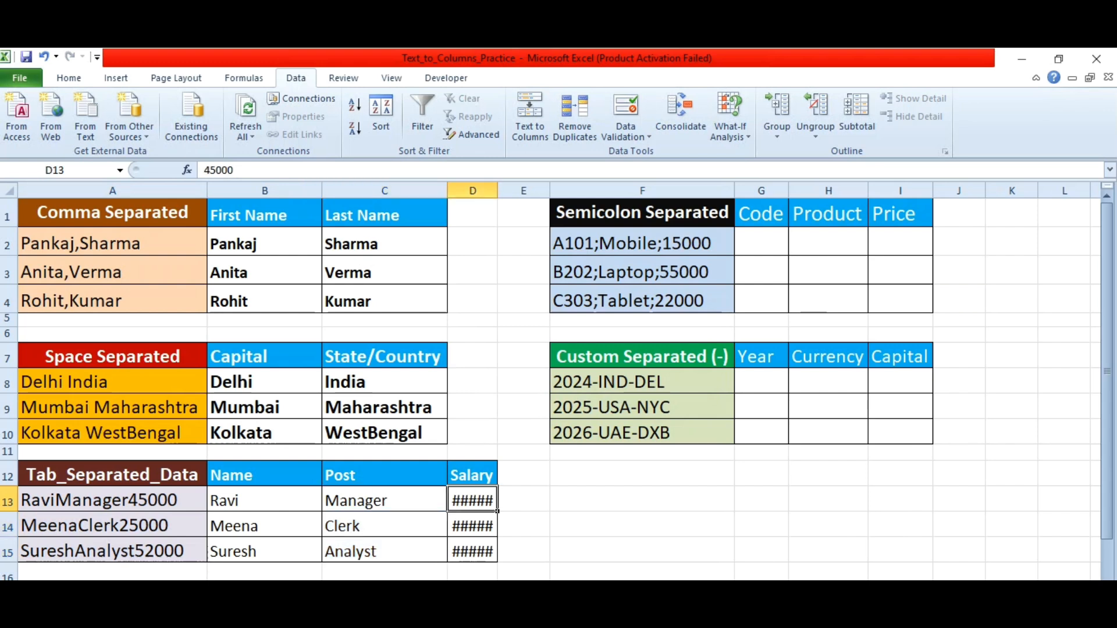
{"action": "left_click_drag", "start_coordinate": [472, 500], "coordinate": [473, 552]}
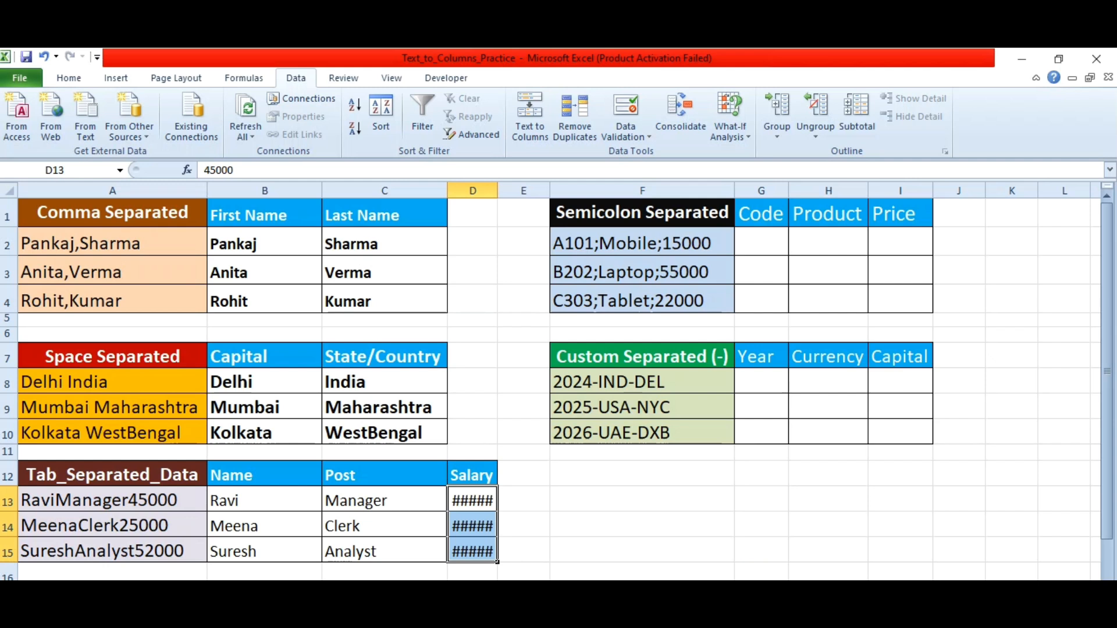
{"action": "key", "text": "alt+h"}
{"action": "key", "text": "o"}
{"action": "key", "text": "i"}
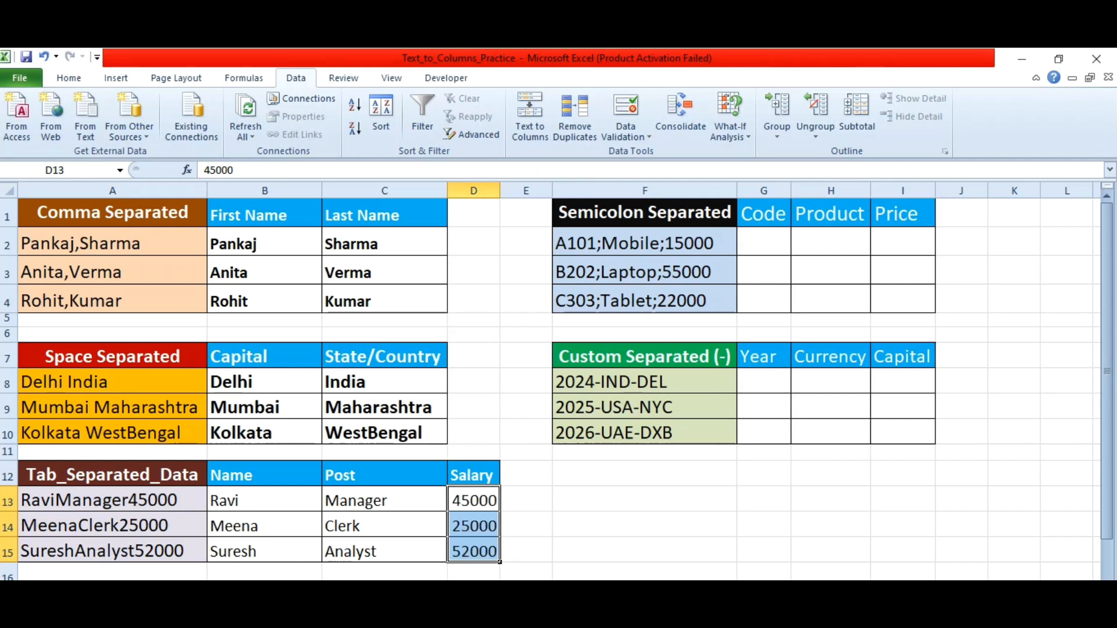
{"action": "left_click_drag", "start_coordinate": [474, 501], "coordinate": [474, 552]}
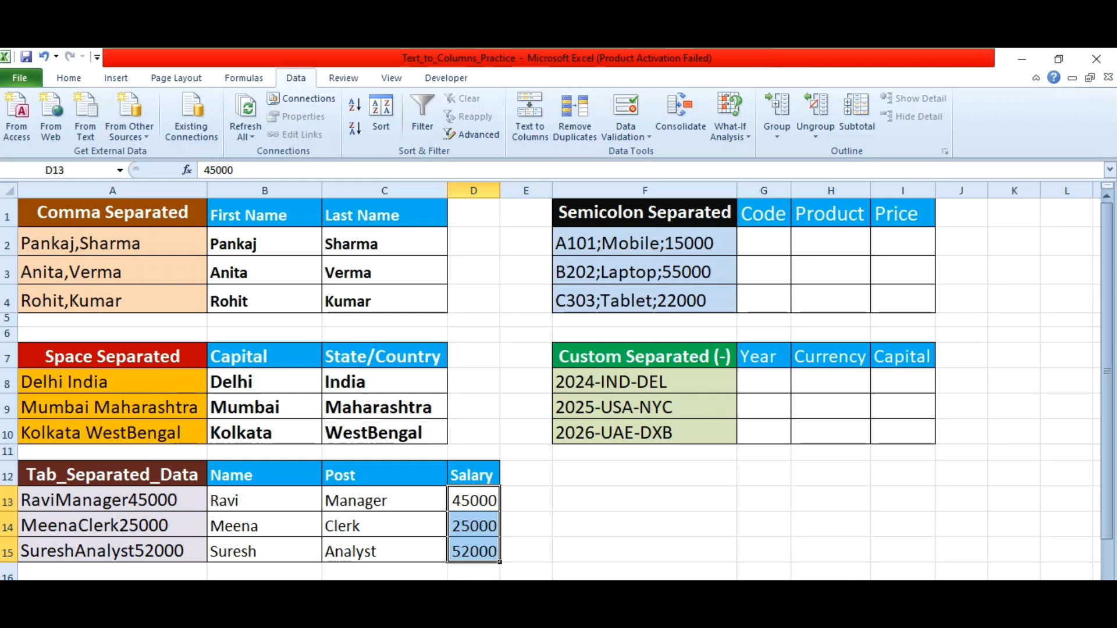
- Set up Text to Columns for the semicolon-separated data in F2:F4 as Delimited, with Semicolon as the only delimiter
{"action": "left_click_drag", "start_coordinate": [640, 243], "coordinate": [640, 300]}
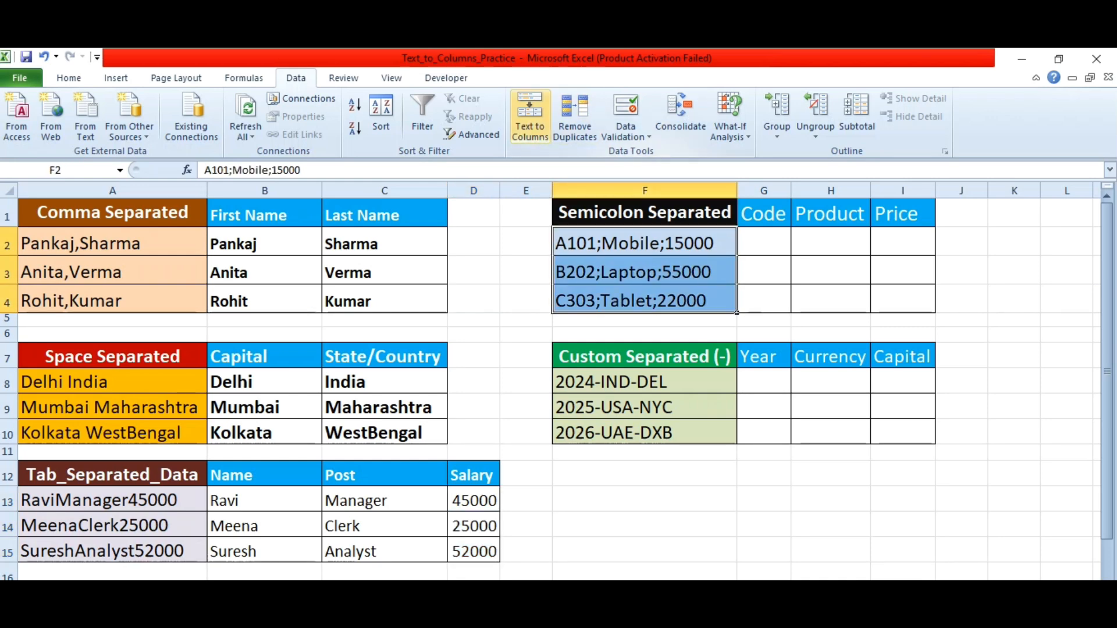
{"action": "left_click", "coordinate": [530, 119]}
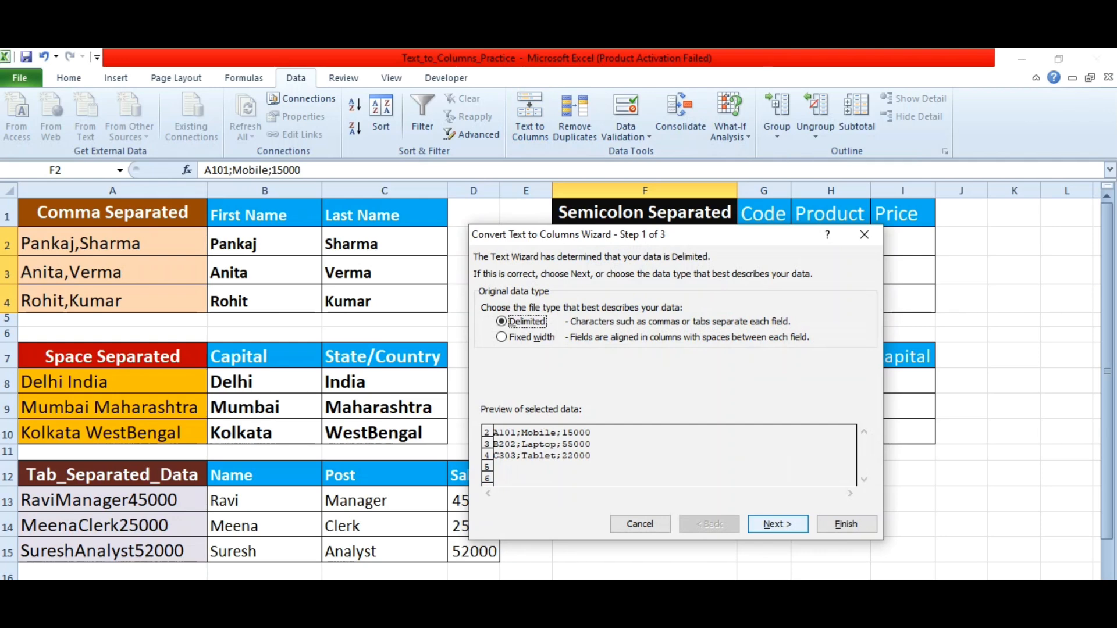
{"action": "left_click", "coordinate": [777, 524]}
{"action": "left_click", "coordinate": [487, 304]}
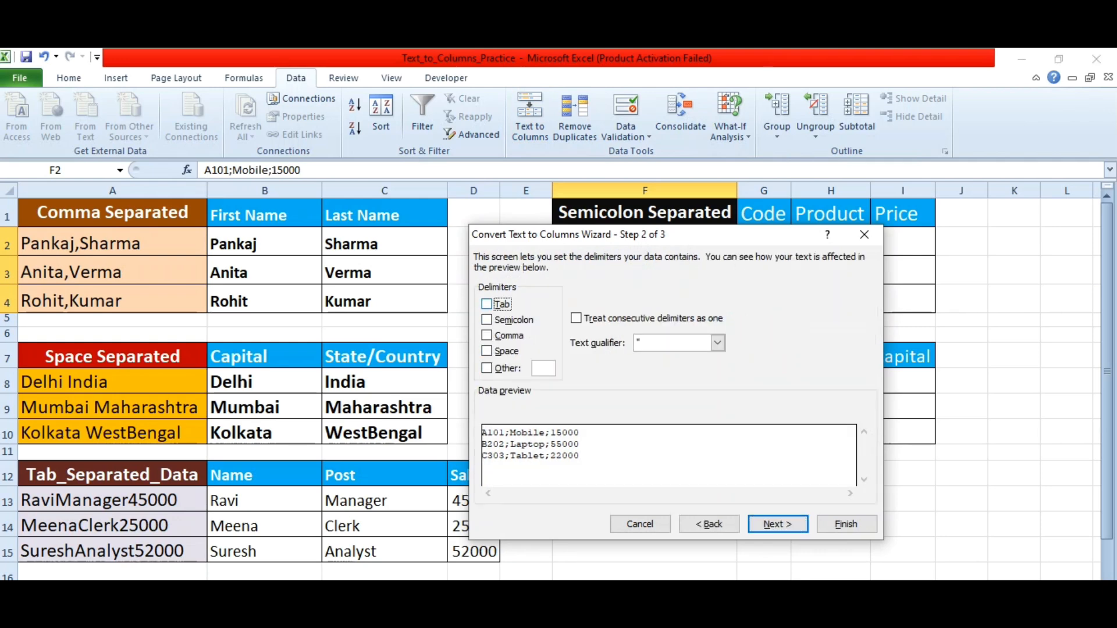
{"action": "left_click", "coordinate": [487, 319]}
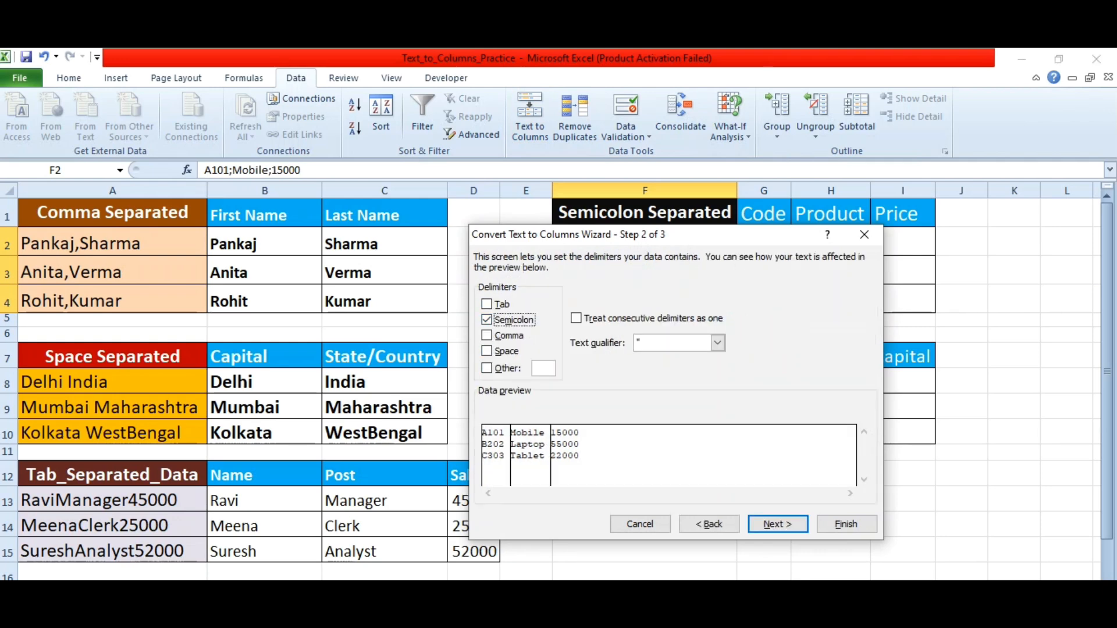
- Set the destination of the semicolon-separated split to $G$2:$I$4 and finish it, replacing the contents of the destination cells
{"action": "left_click_drag", "start_coordinate": [640, 234], "coordinate": [321, 219]}
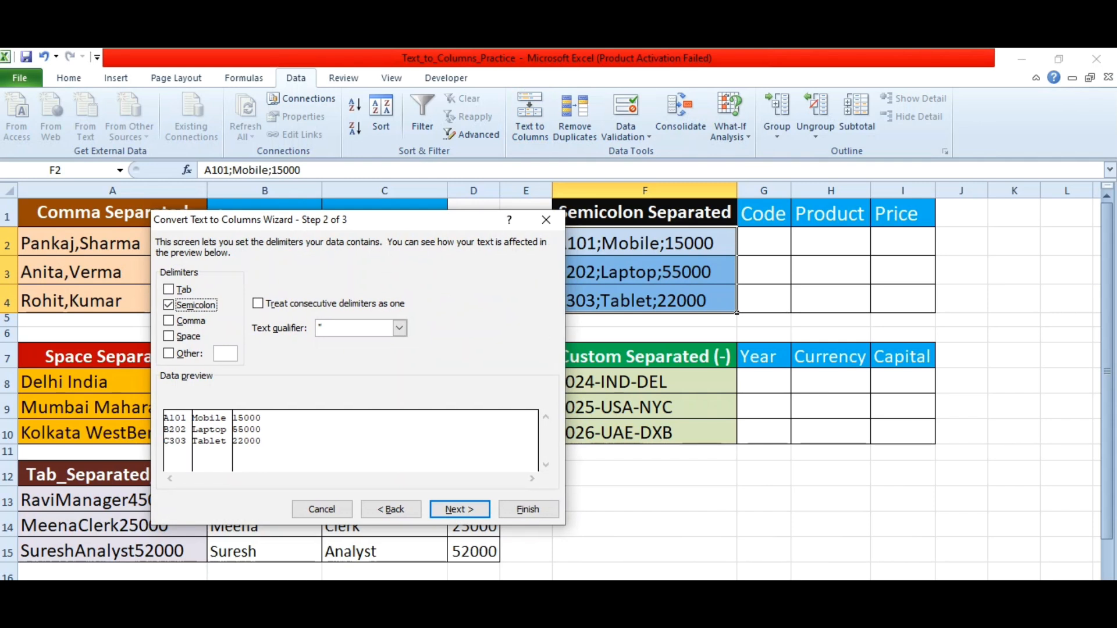
{"action": "left_click", "coordinate": [459, 509]}
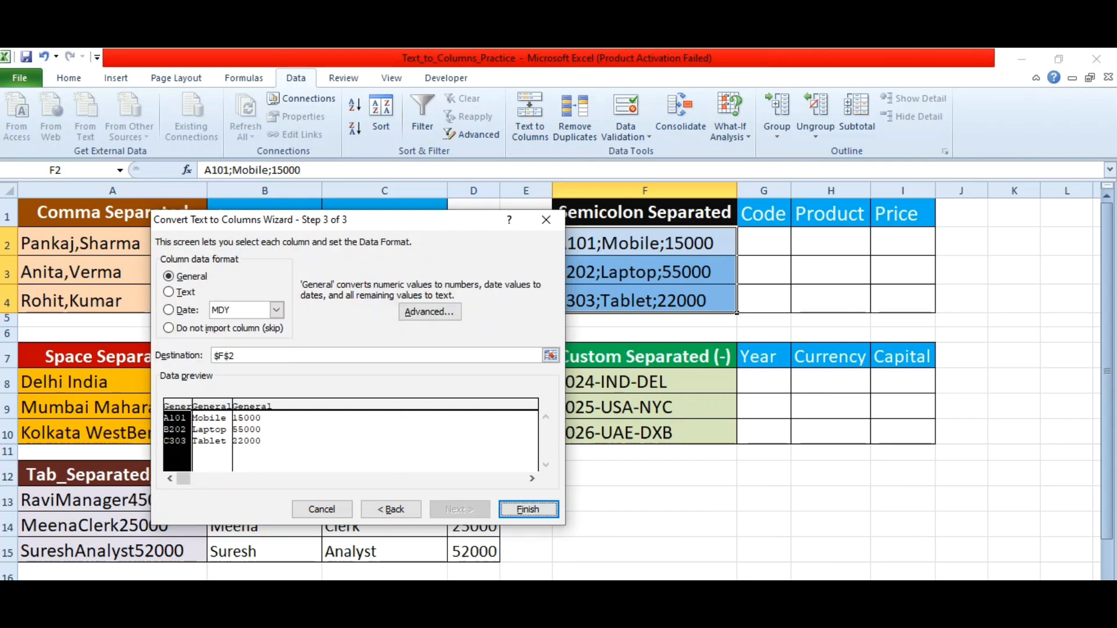
{"action": "left_click", "coordinate": [551, 356]}
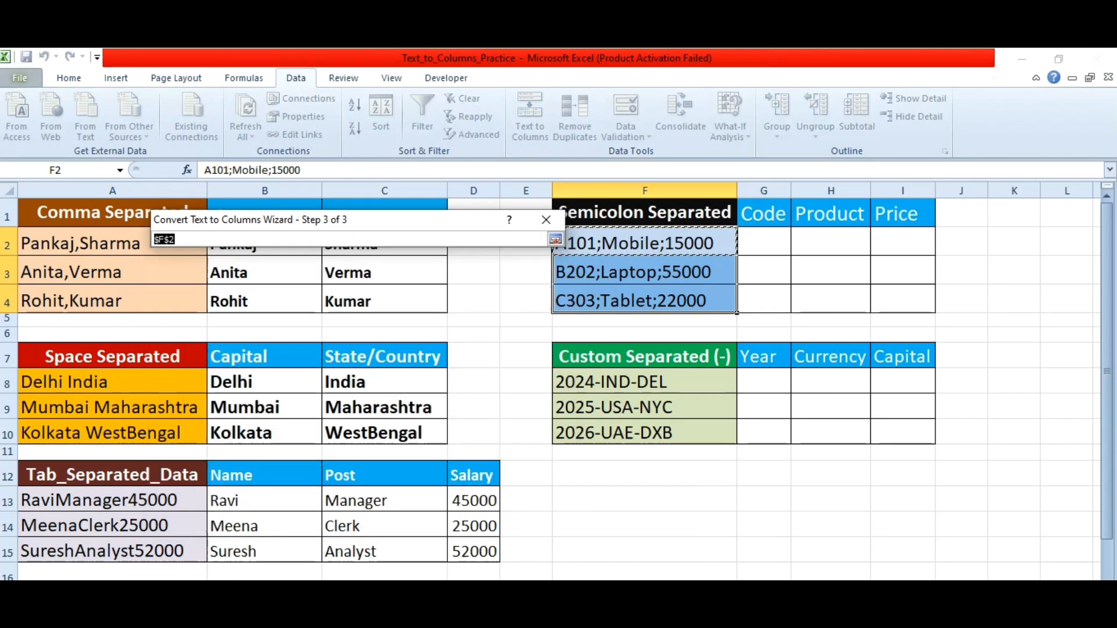
{"action": "left_click_drag", "start_coordinate": [757, 242], "coordinate": [931, 309]}
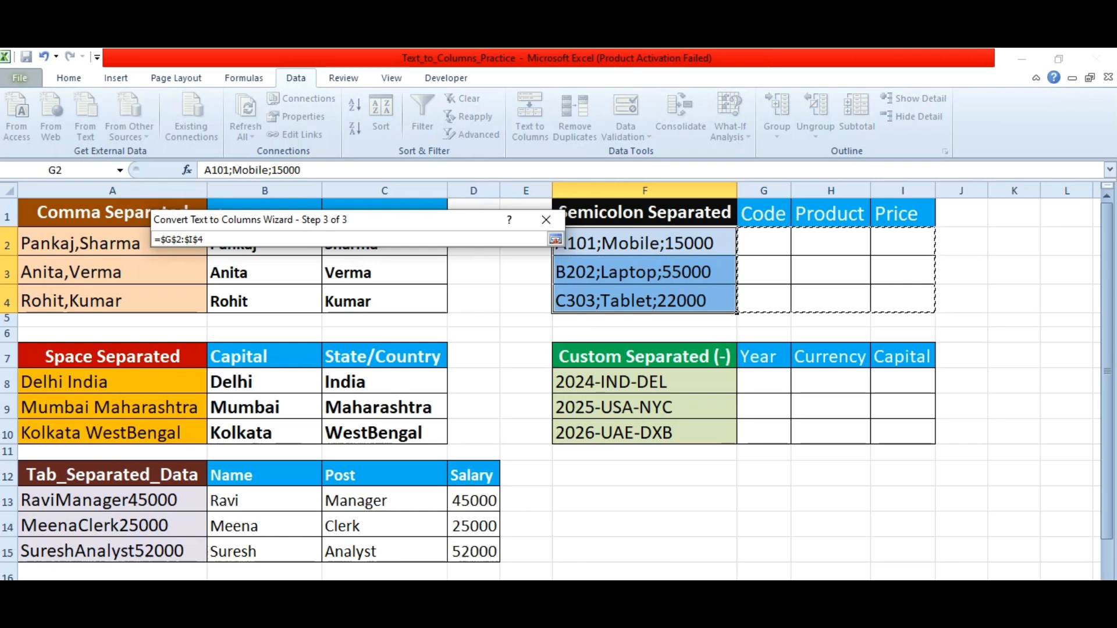
{"action": "left_click", "coordinate": [554, 240]}
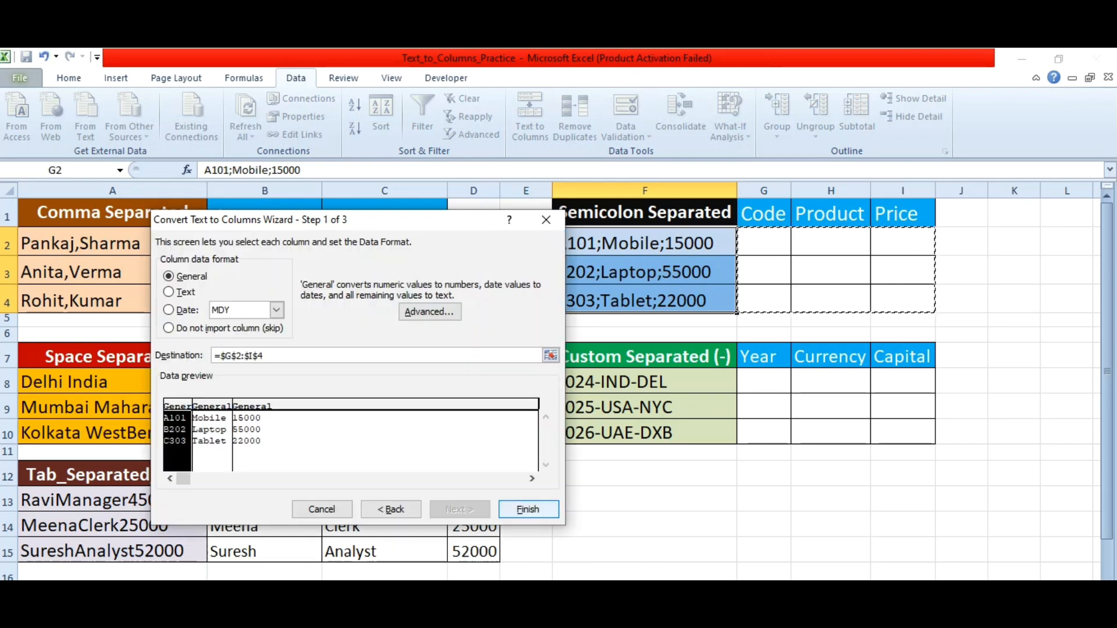
{"action": "left_click", "coordinate": [528, 510]}
{"action": "left_click", "coordinate": [526, 396]}
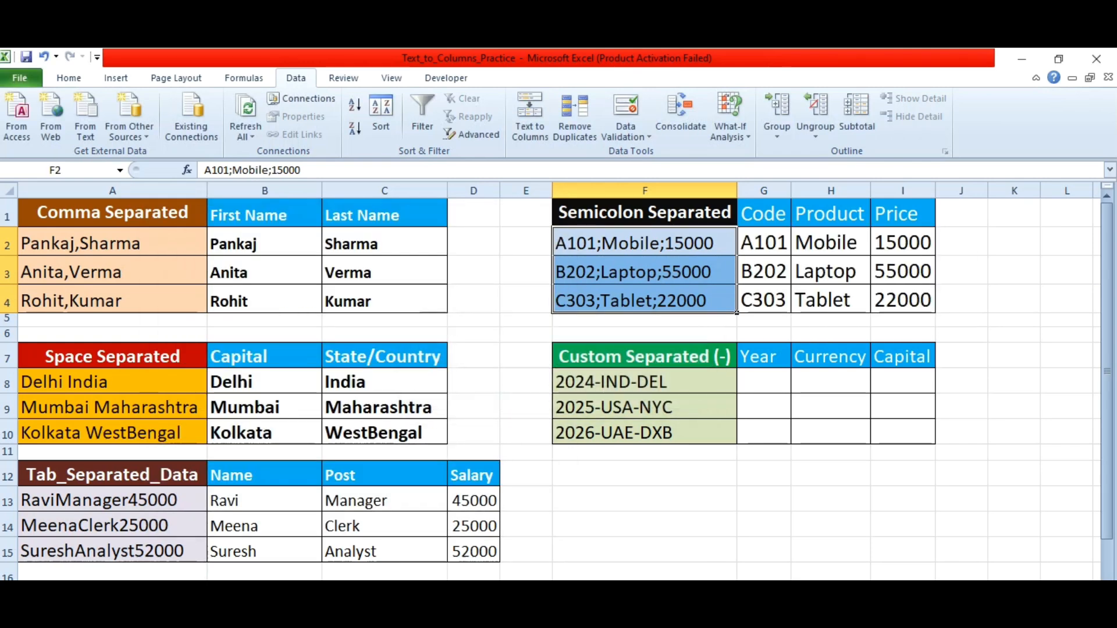
{"action": "left_click", "coordinate": [788, 252]}
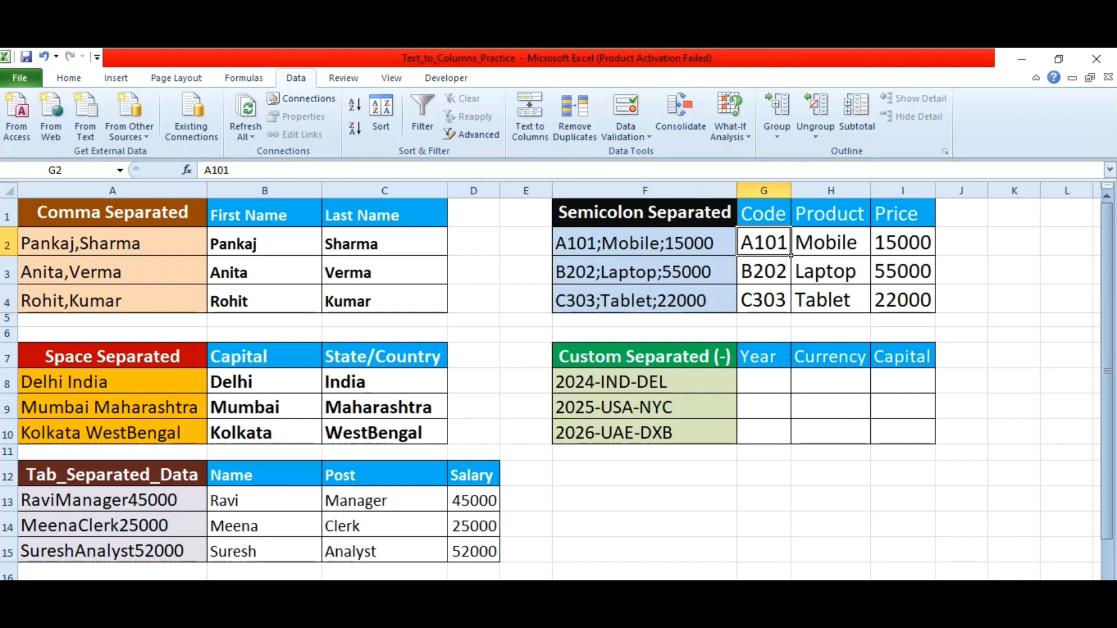
{"action": "left_click", "coordinate": [831, 242]}
{"action": "left_click", "coordinate": [827, 271]}
{"action": "left_click", "coordinate": [903, 242]}
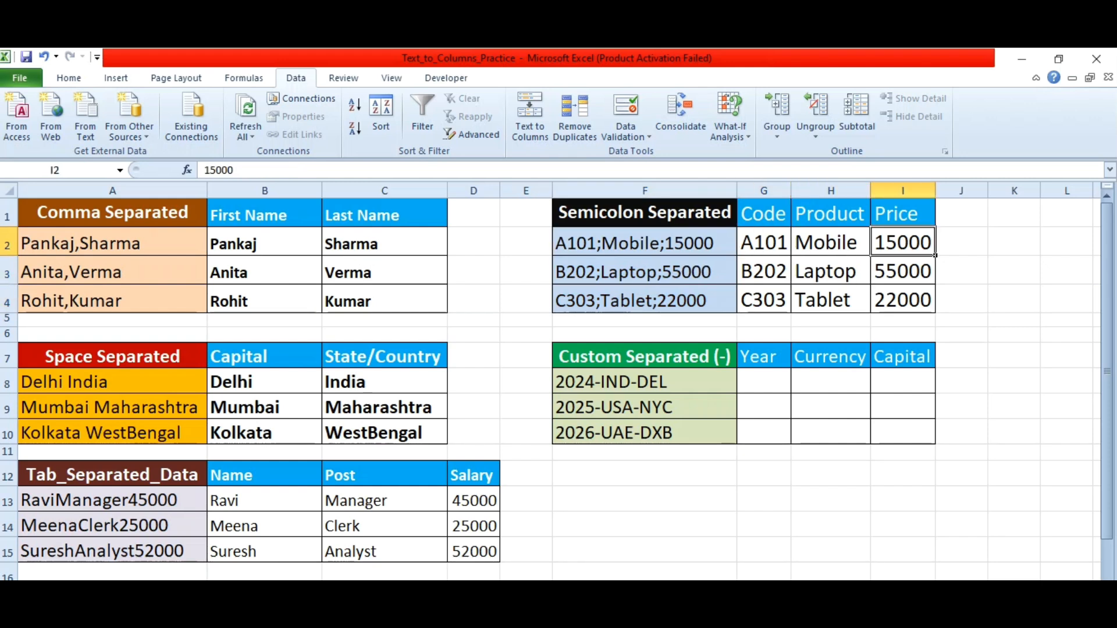
{"action": "left_click", "coordinate": [830, 272]}
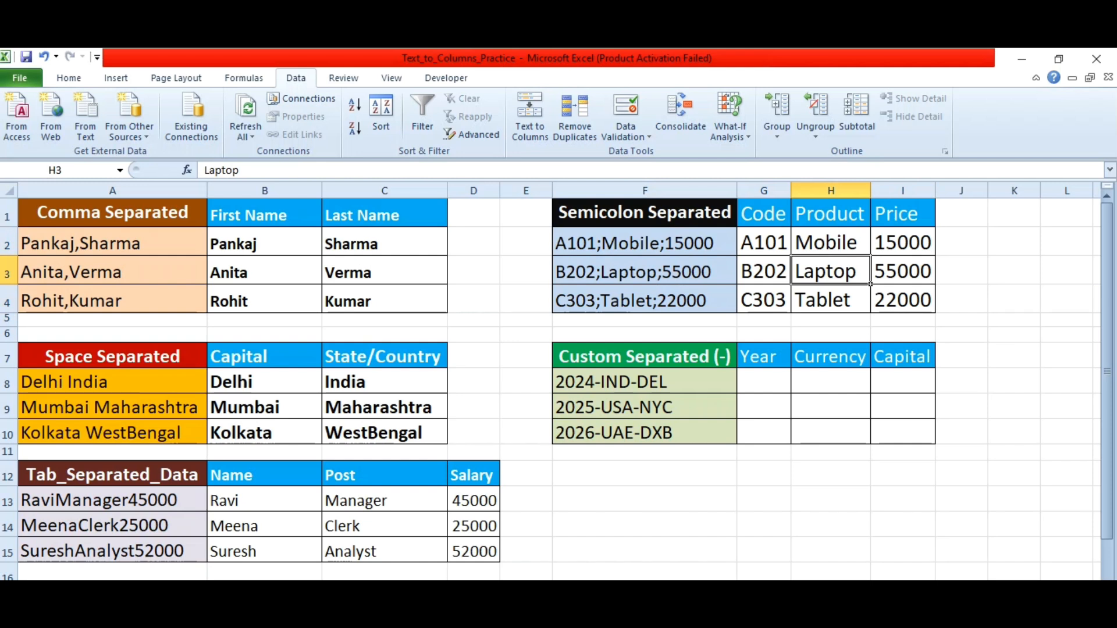
- Set up Text to Columns for the custom-separated data in F8:F10 as Delimited, with Other set to "-" as the only delimiter
{"action": "left_click_drag", "start_coordinate": [640, 382], "coordinate": [640, 433]}
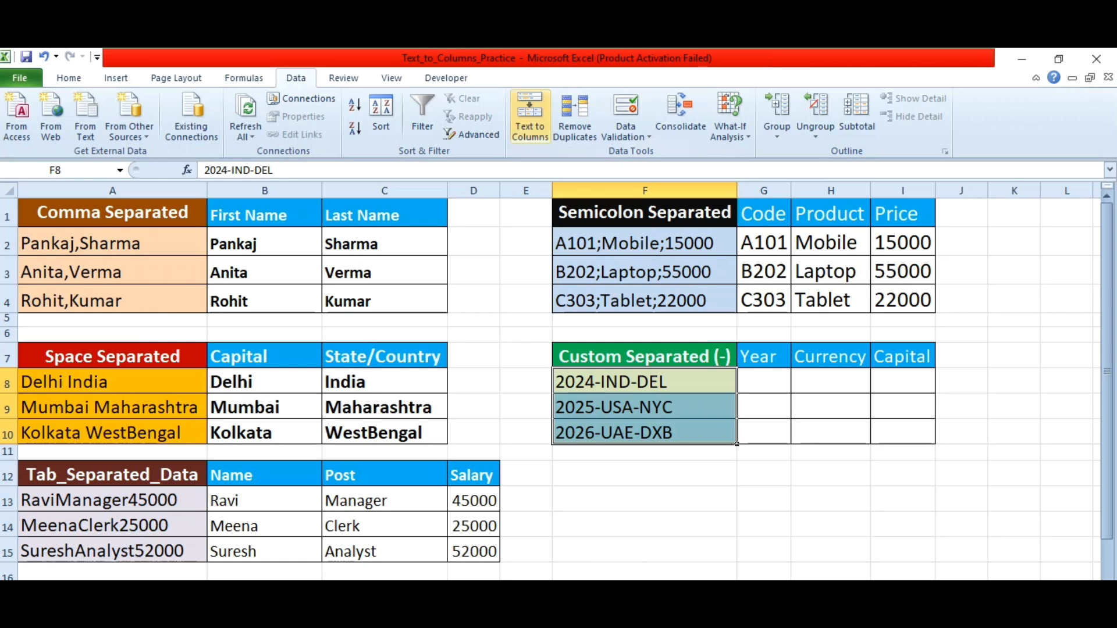
{"action": "left_click", "coordinate": [530, 116]}
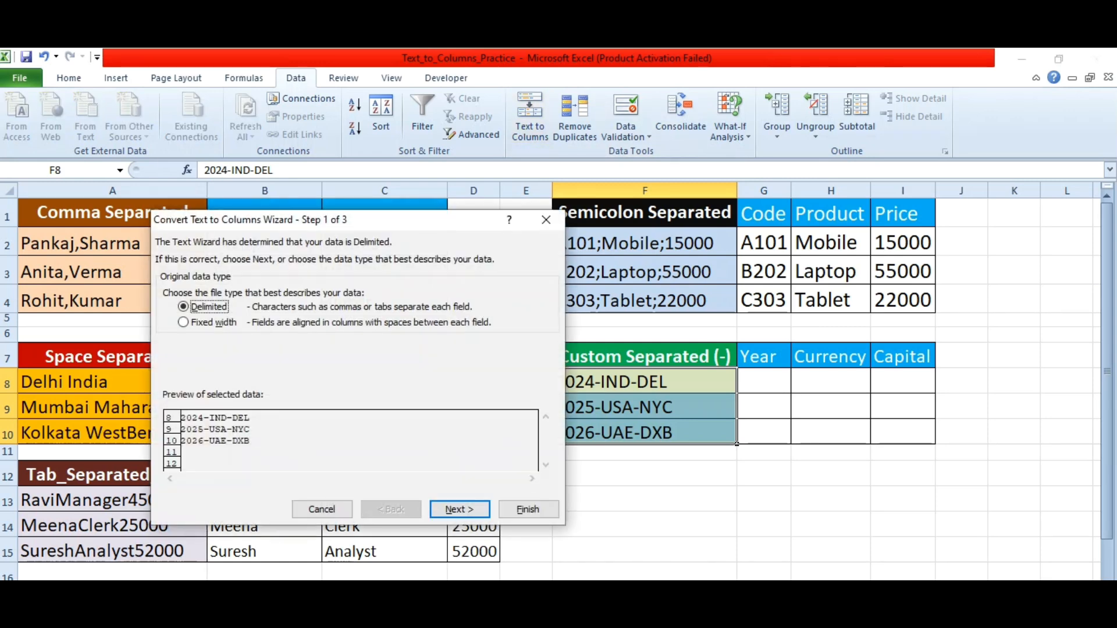
{"action": "left_click", "coordinate": [460, 509]}
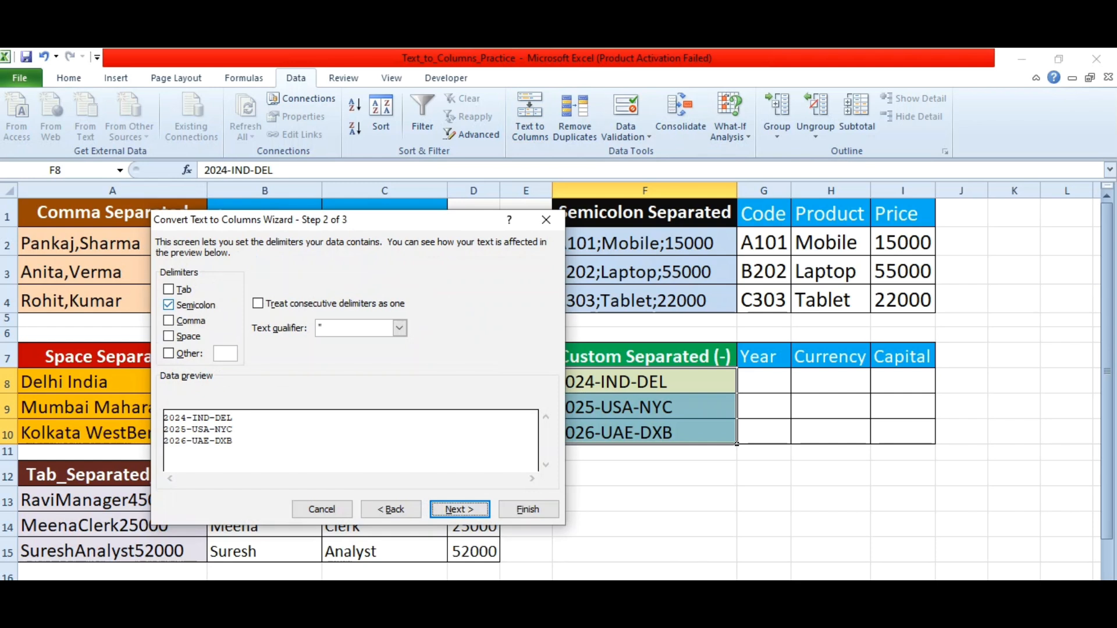
{"action": "left_click", "coordinate": [168, 305]}
{"action": "left_click_drag", "start_coordinate": [262, 219], "coordinate": [134, 205]}
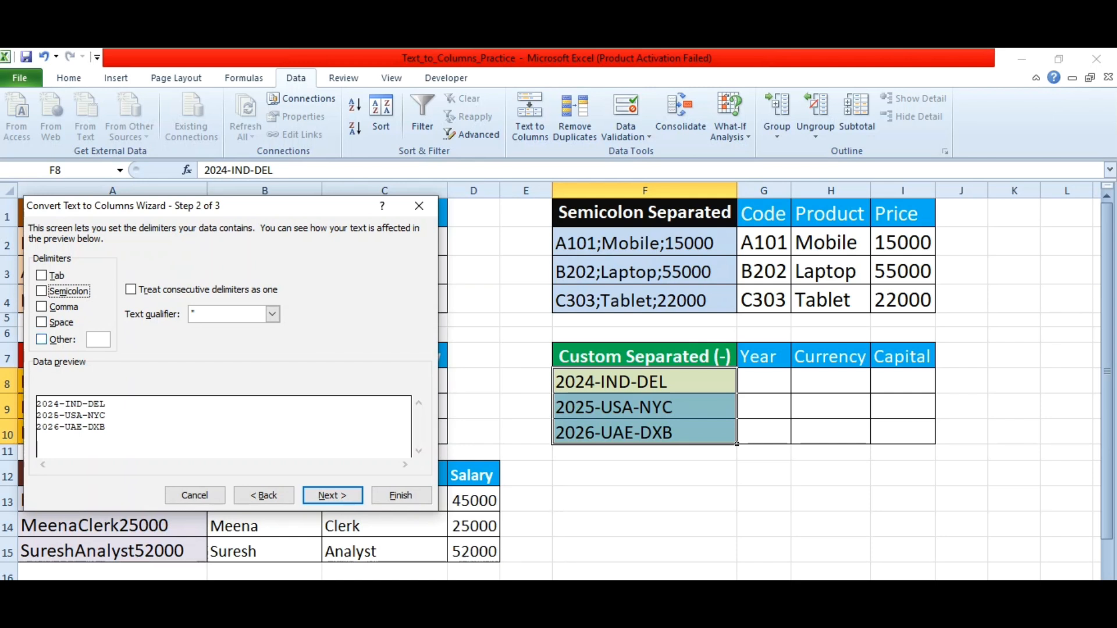
{"action": "left_click", "coordinate": [42, 339]}
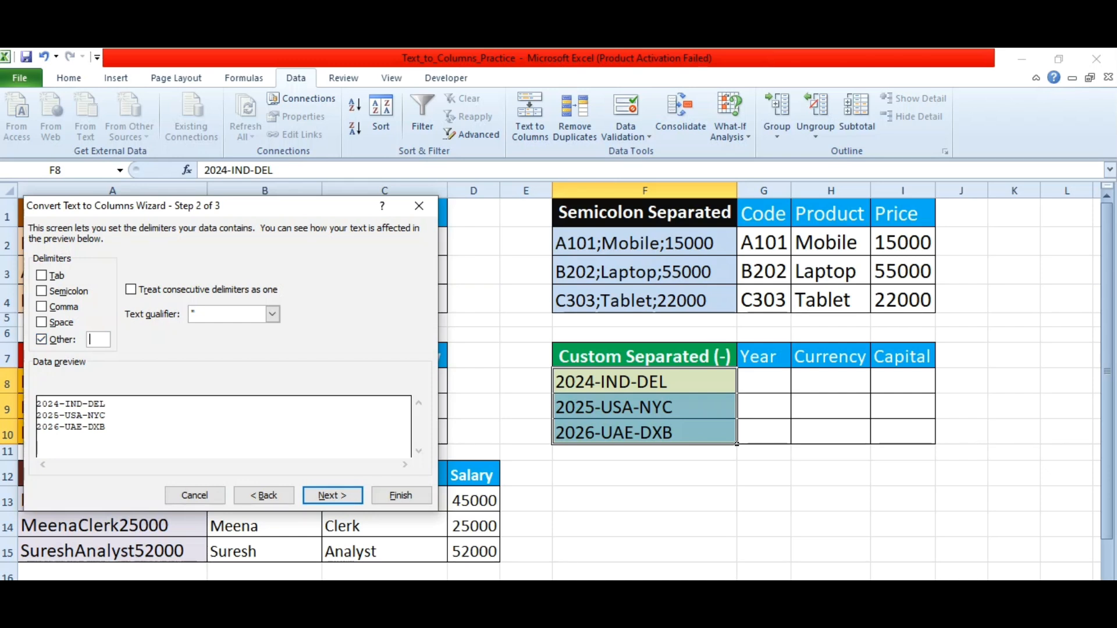
{"action": "type", "text": "-"}
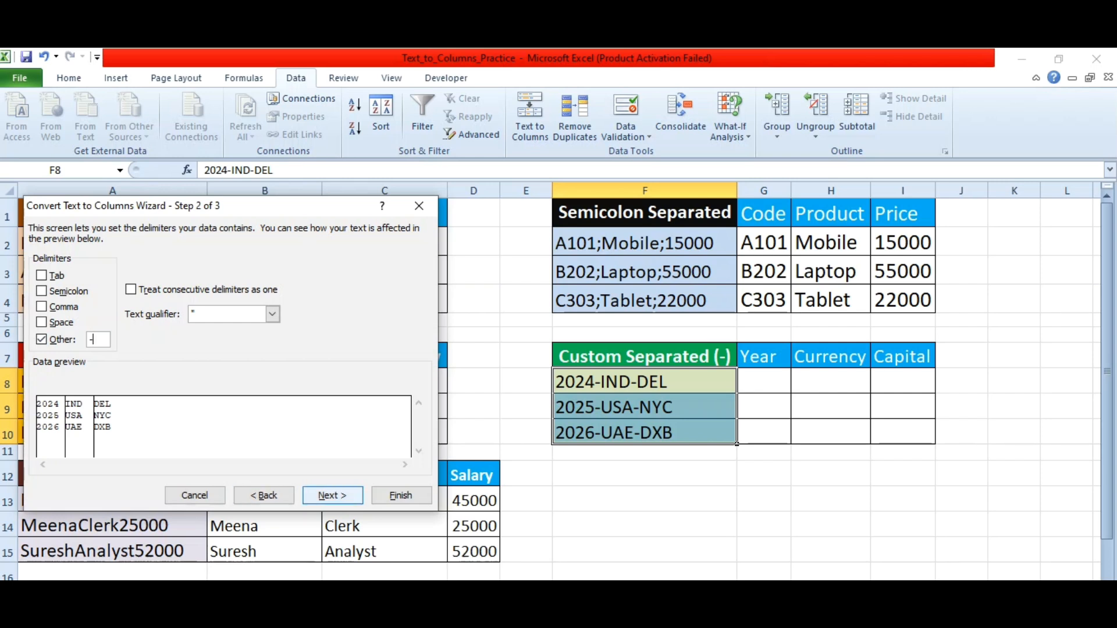
{"action": "left_click", "coordinate": [332, 495]}
- Set the destination of the hyphen-separated split to $G$8:$I$10 and finish it, replacing the contents of the destination cells
{"action": "left_click", "coordinate": [423, 341]}
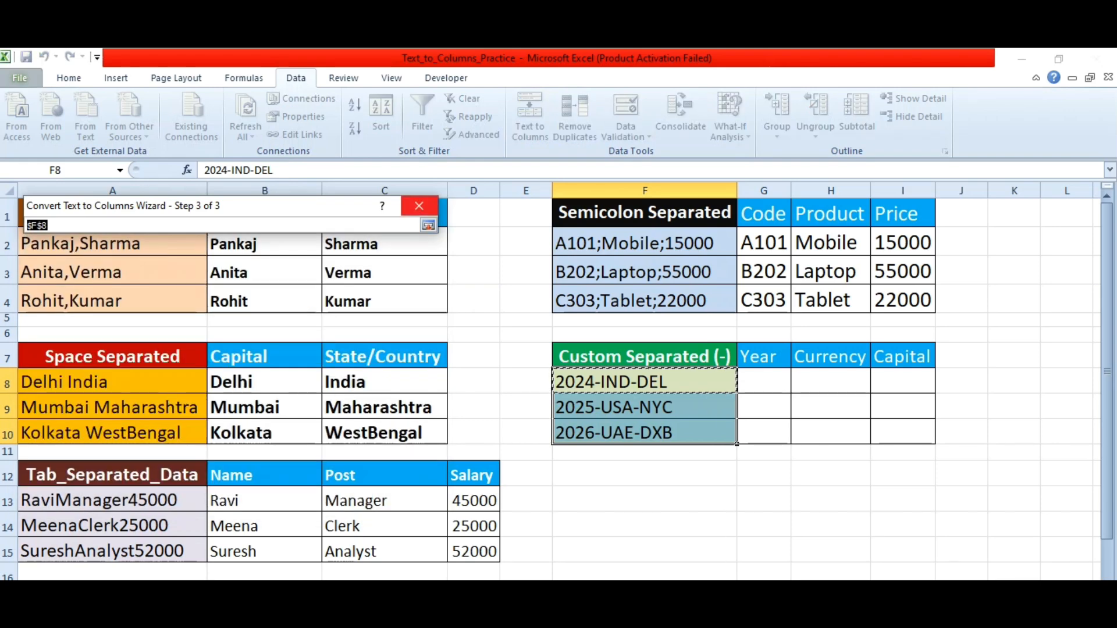
{"action": "left_click_drag", "start_coordinate": [756, 381], "coordinate": [925, 433]}
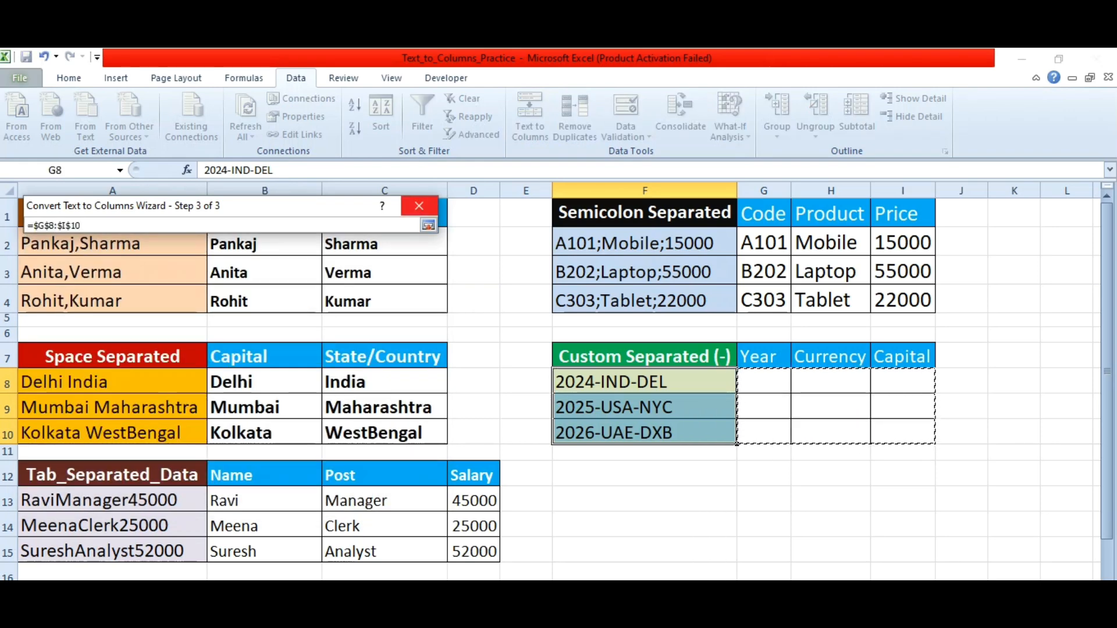
{"action": "left_click", "coordinate": [429, 225]}
{"action": "left_click", "coordinate": [402, 495]}
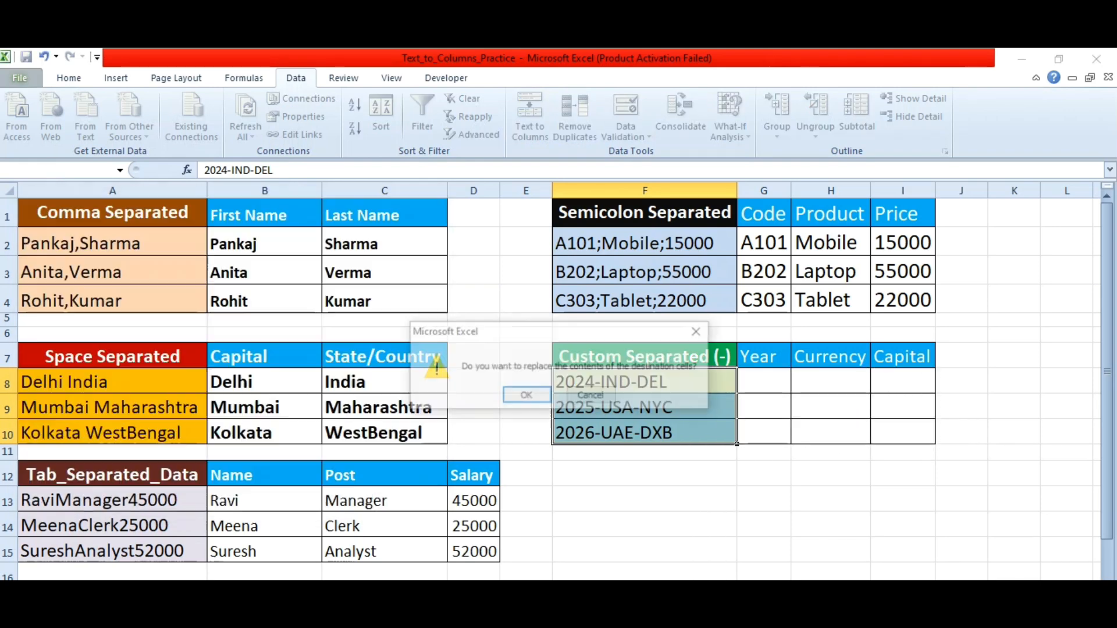
{"action": "left_click", "coordinate": [525, 395]}
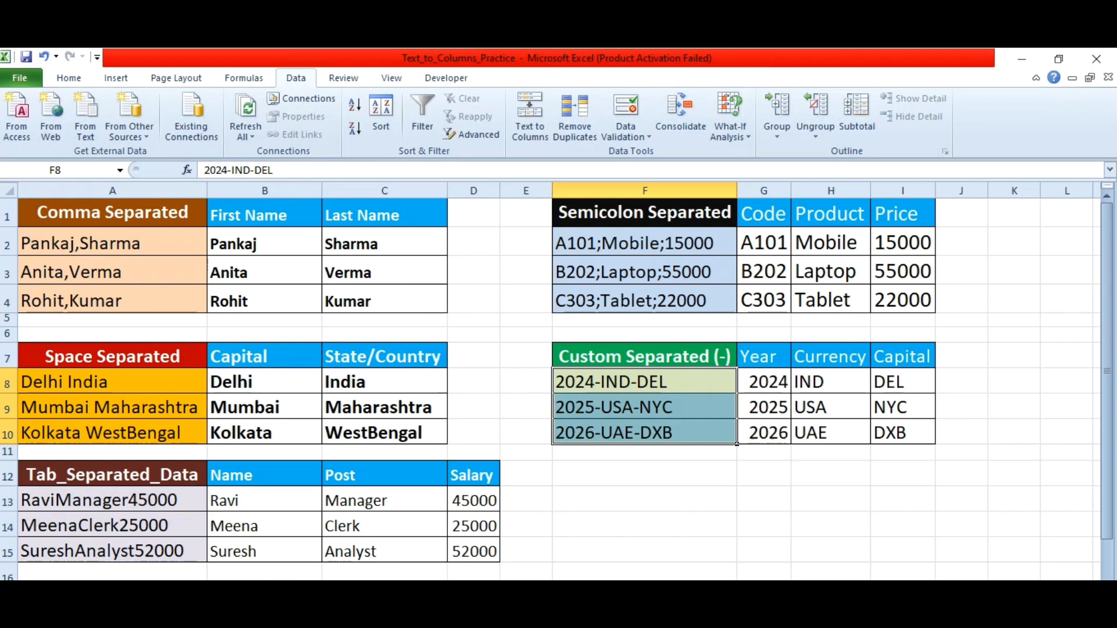
{"action": "key", "text": "Right"}
{"action": "key", "text": "Right"}
{"action": "key", "text": "Right"}
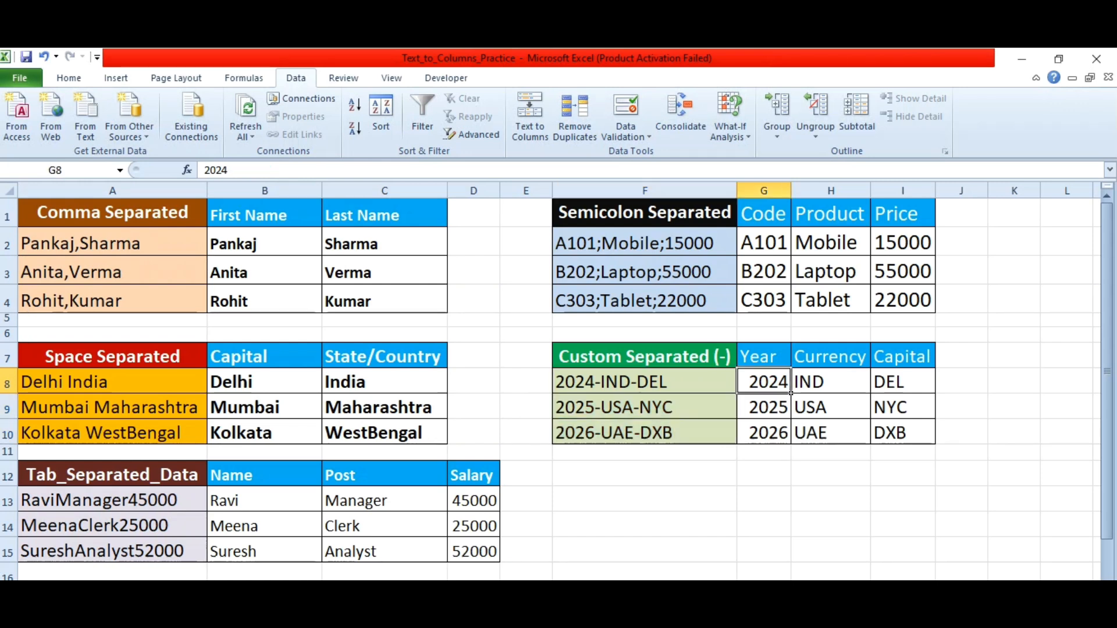
{"action": "key", "text": "Down"}
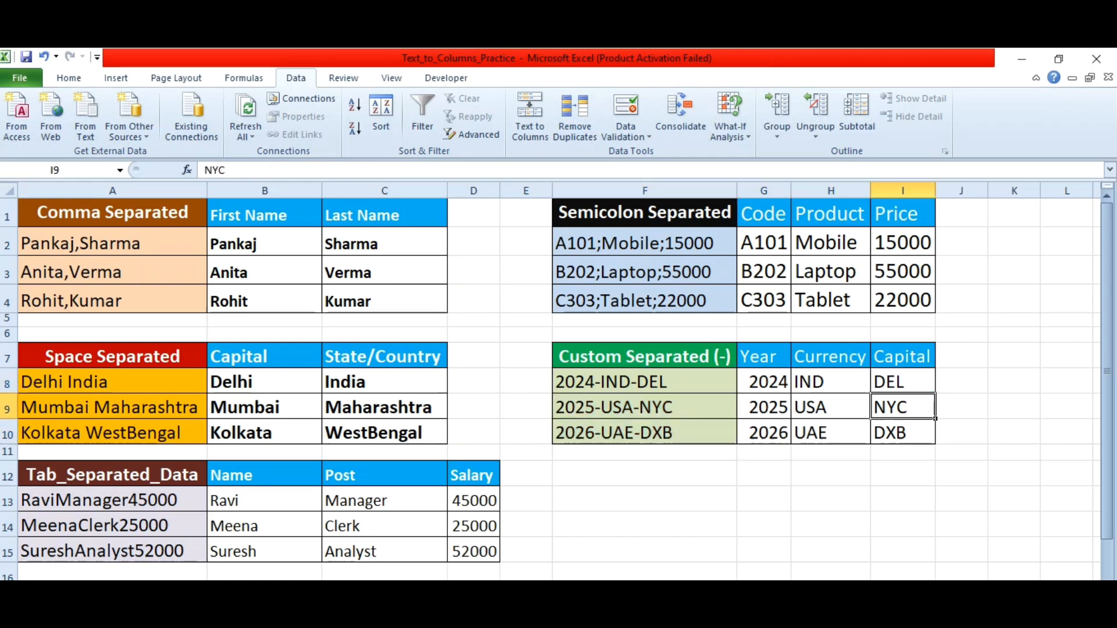
{"action": "key", "text": "Left"}
{"action": "key", "text": "Left"}
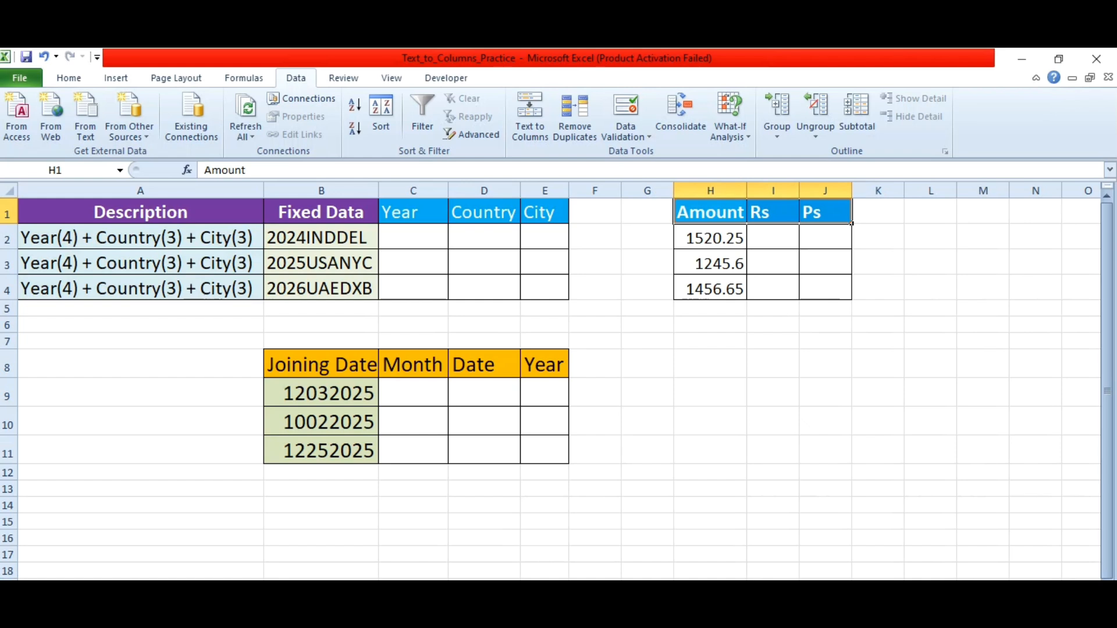
- Set up Text to Columns for the fixed data in B2:B4 as Fixed width, with column breaks at positions 4 and 7
{"action": "left_click_drag", "start_coordinate": [321, 238], "coordinate": [321, 289]}
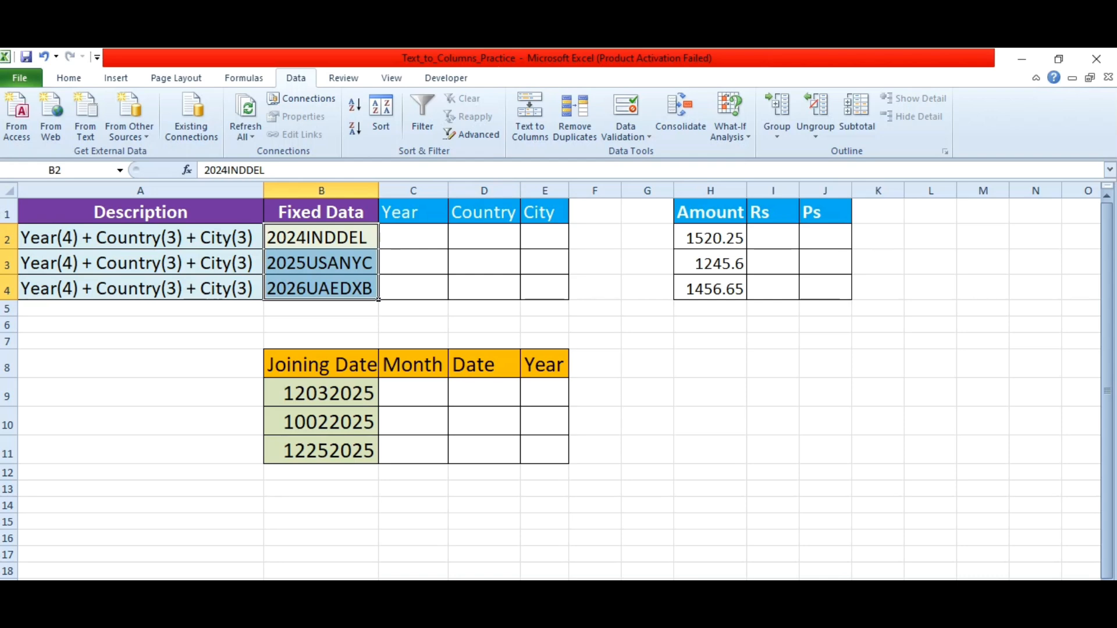
{"action": "left_click", "coordinate": [530, 116]}
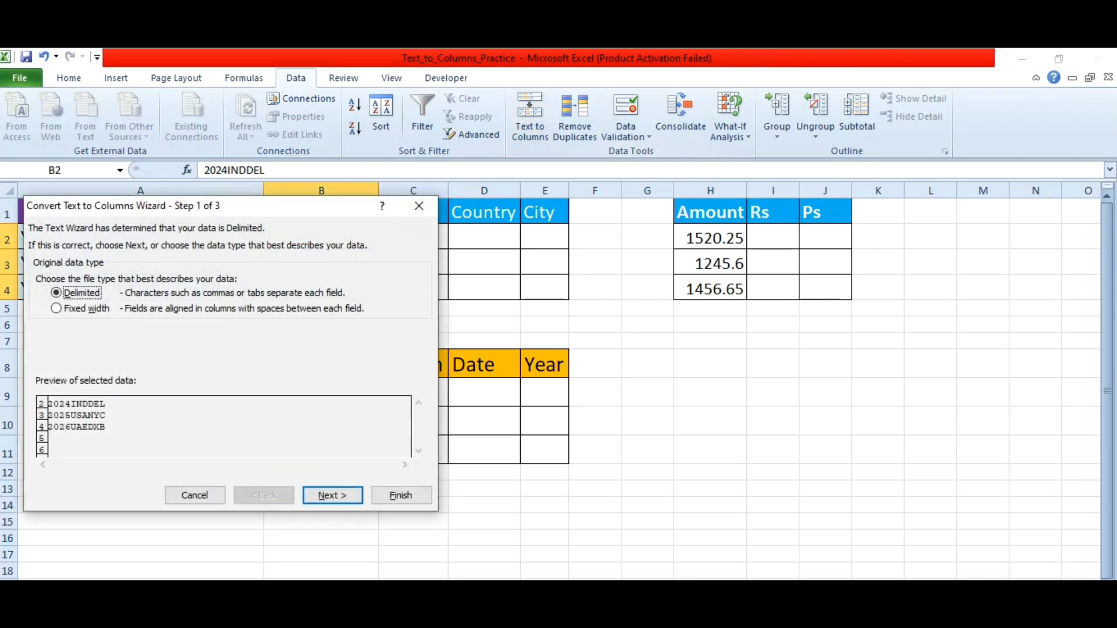
{"action": "left_click_drag", "start_coordinate": [279, 206], "coordinate": [758, 256]}
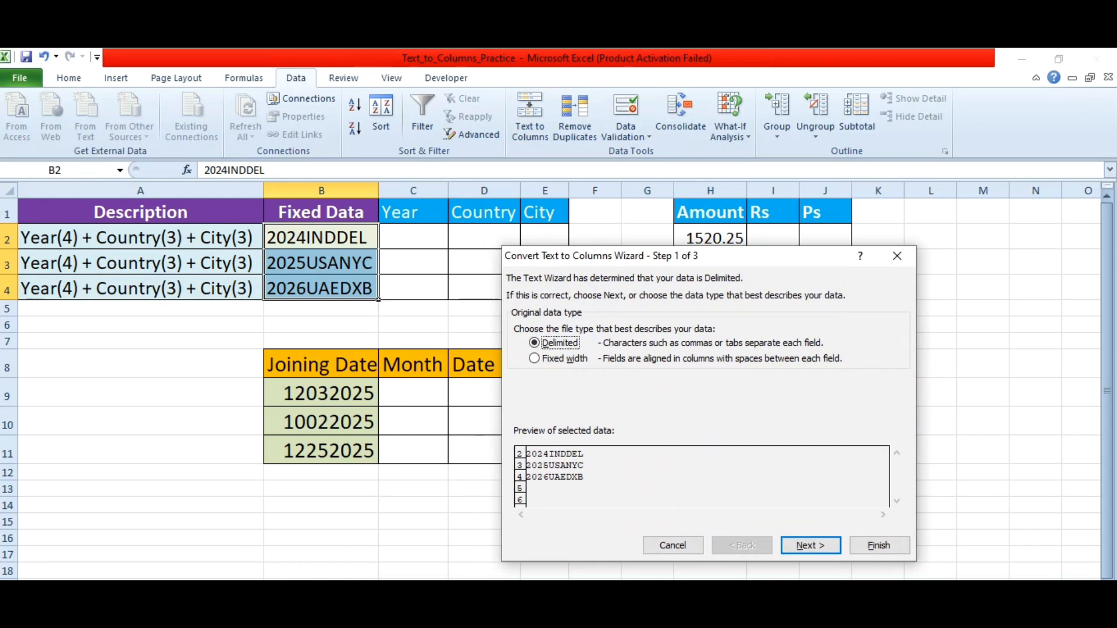
{"action": "left_click", "coordinate": [550, 358]}
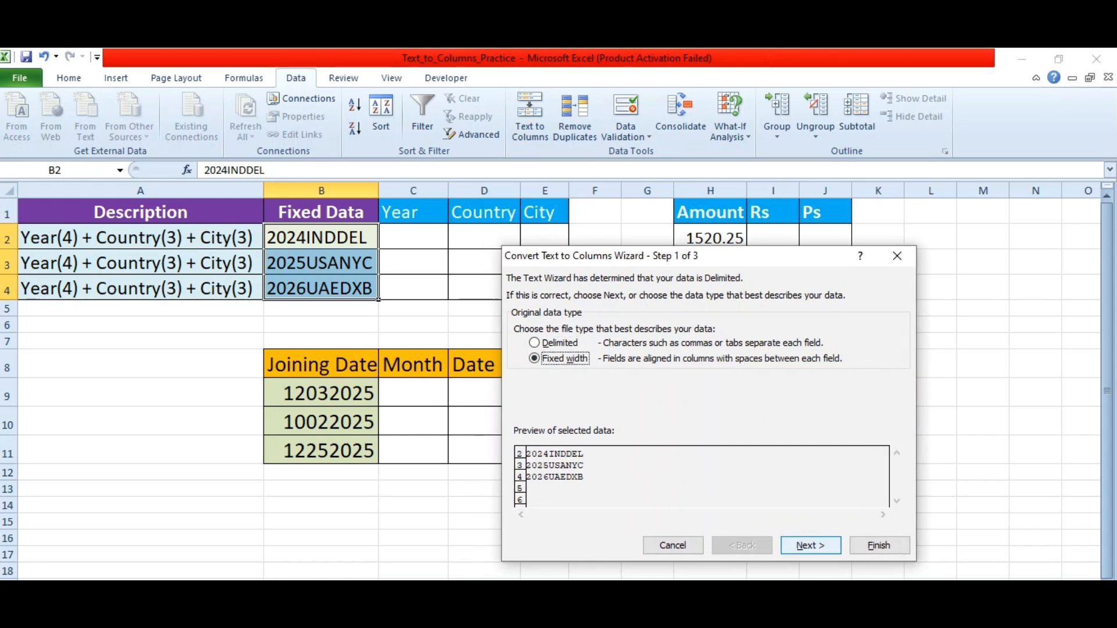
{"action": "left_click", "coordinate": [811, 545]}
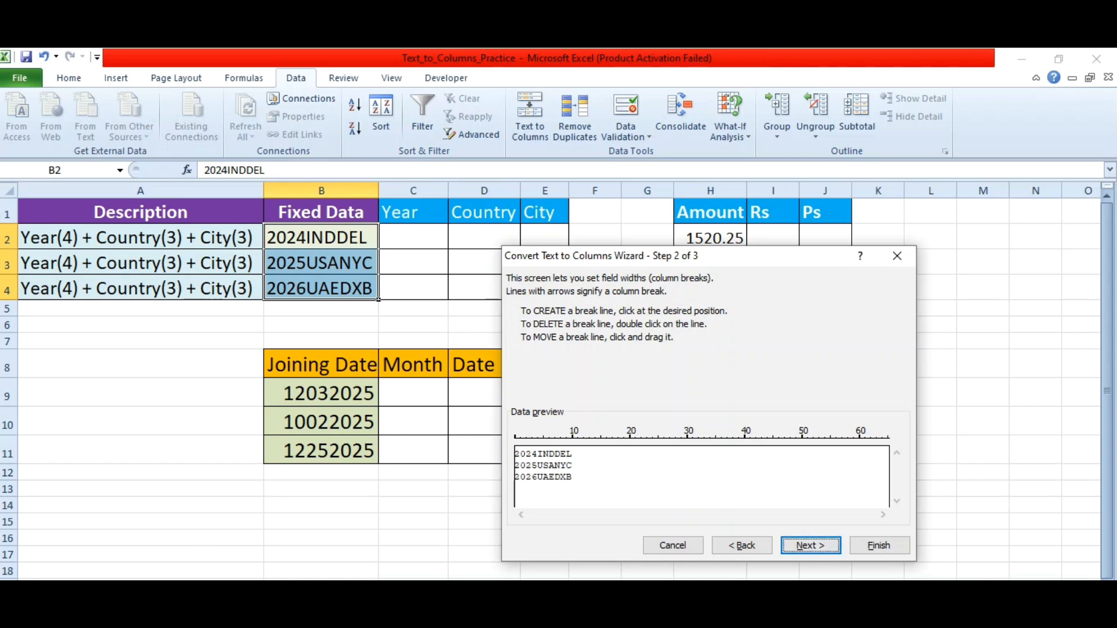
{"action": "left_click", "coordinate": [538, 472]}
{"action": "left_click", "coordinate": [555, 473]}
{"action": "key", "text": "Return"}
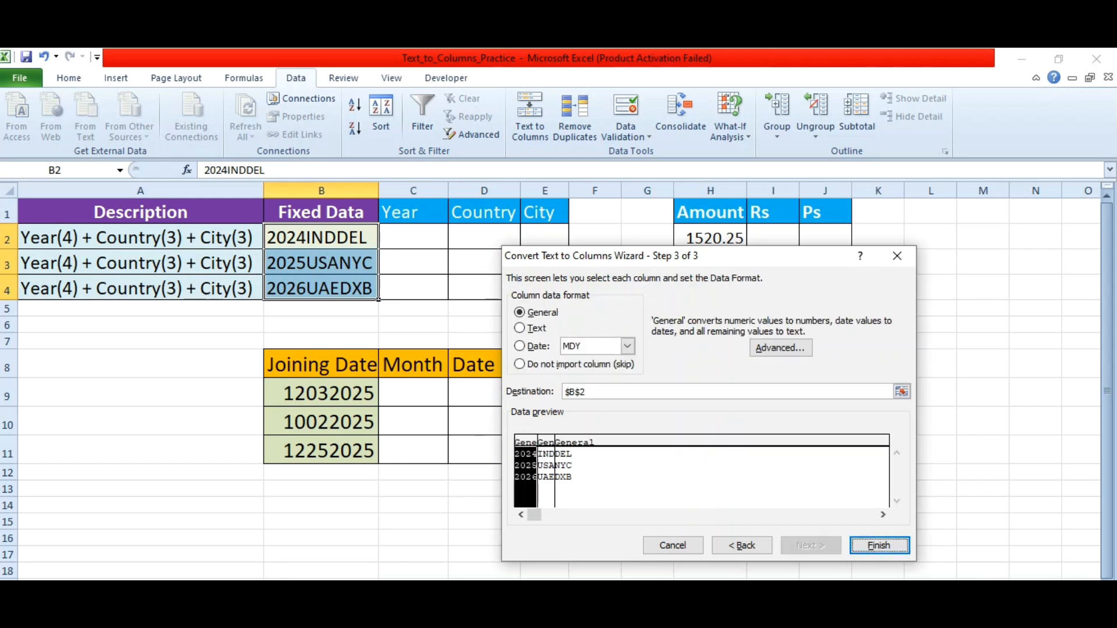
- Try finishing the fixed-width split with destination $C$2:$E$4, replacing the destination contents, and undo it
{"action": "left_click", "coordinate": [902, 392]}
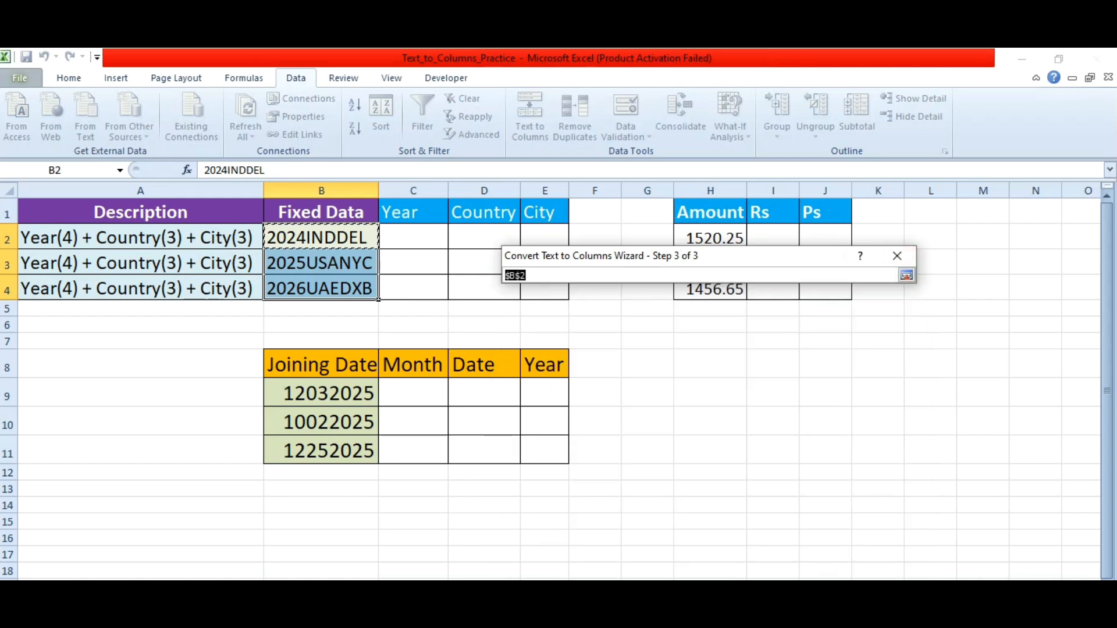
{"action": "left_click_drag", "start_coordinate": [413, 238], "coordinate": [563, 294]}
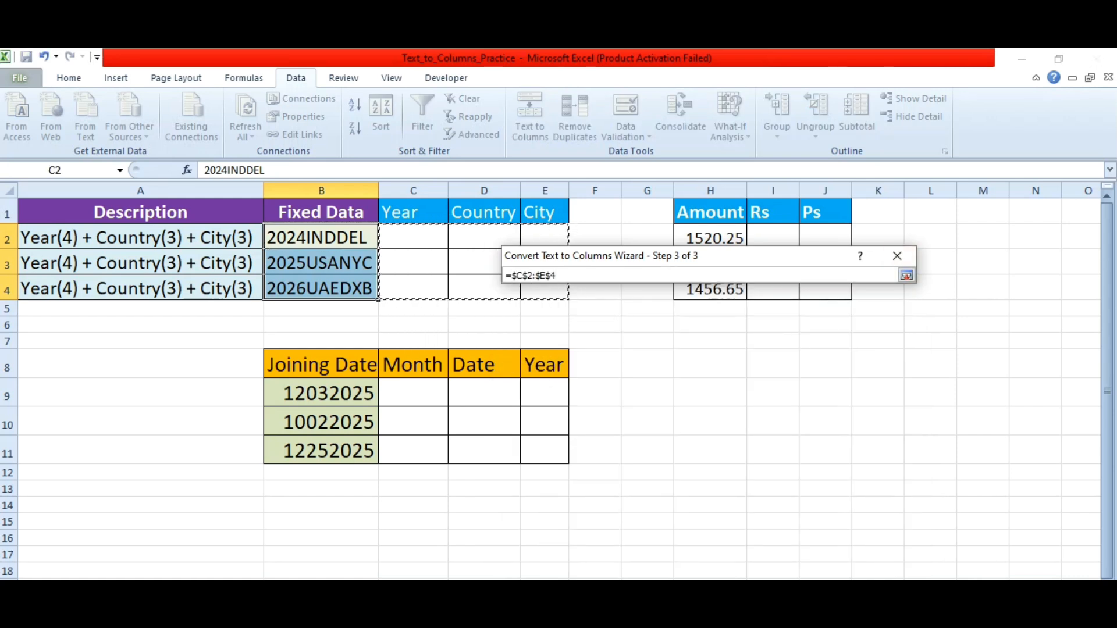
{"action": "left_click", "coordinate": [906, 276]}
{"action": "left_click", "coordinate": [879, 545]}
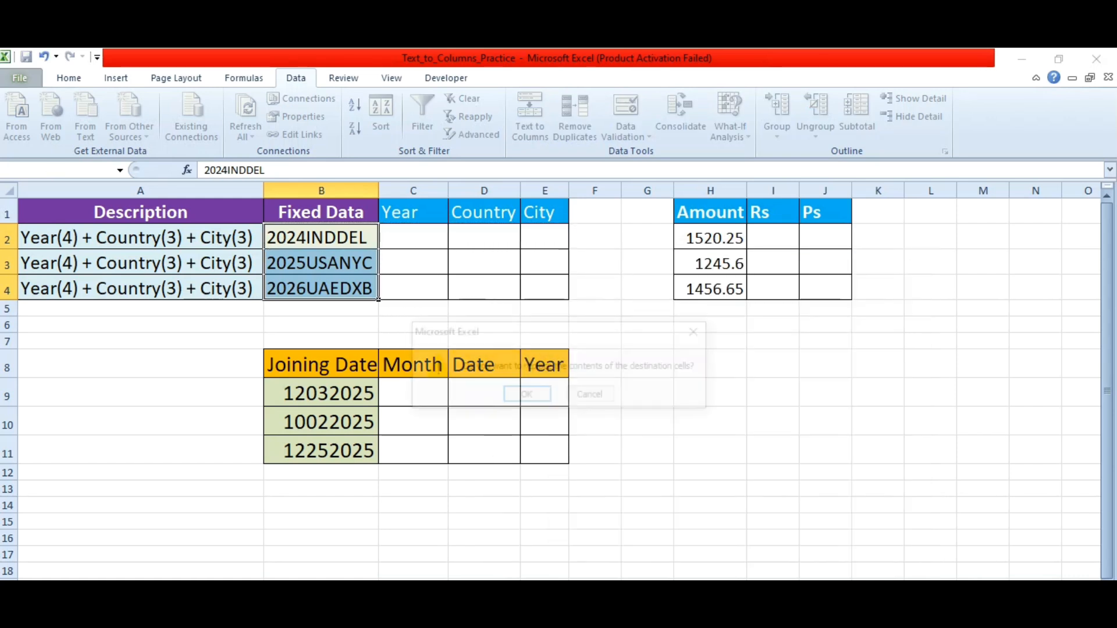
{"action": "key", "text": "Return"}
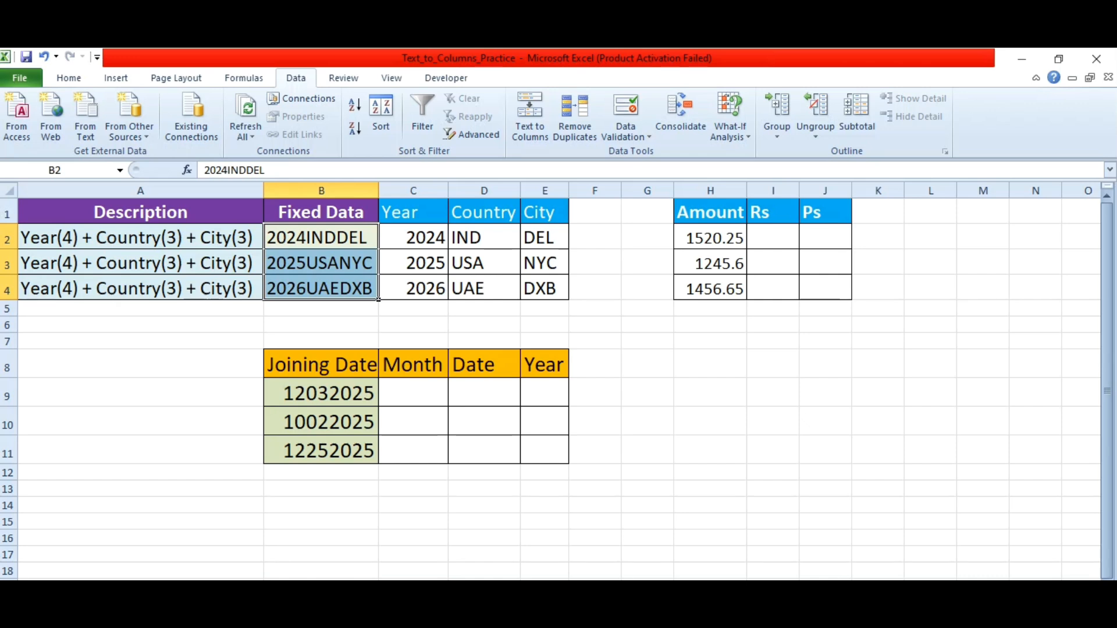
{"action": "key", "text": "ctrl+z"}
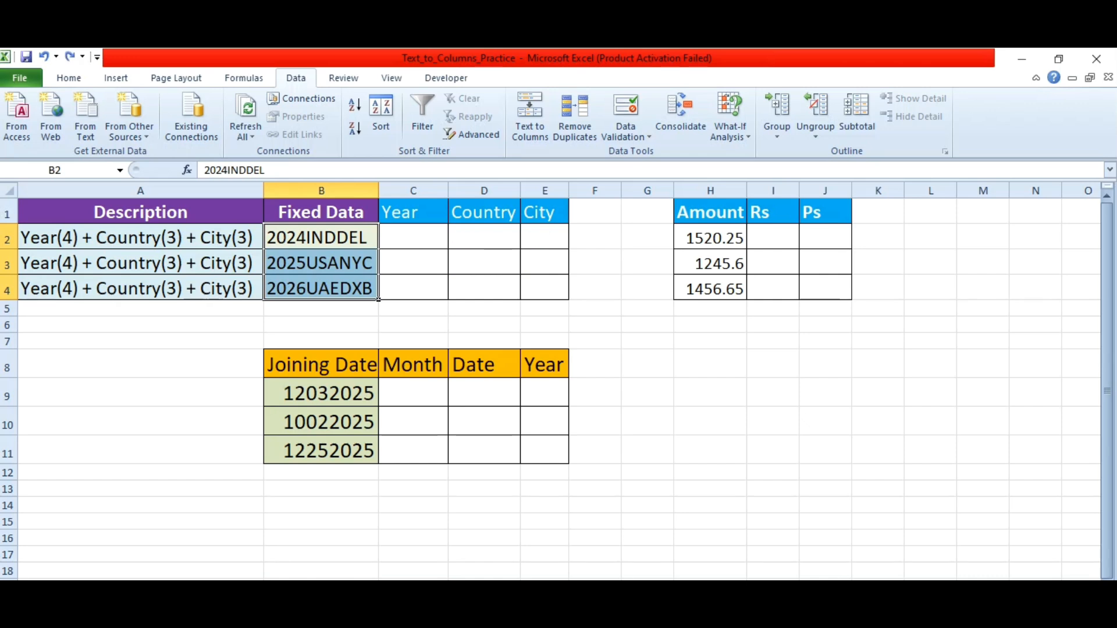
- Set up Text to Columns for the fixed data in B2:B4 as Fixed width, with column breaks at positions 4 and 7
{"action": "left_click", "coordinate": [529, 116]}
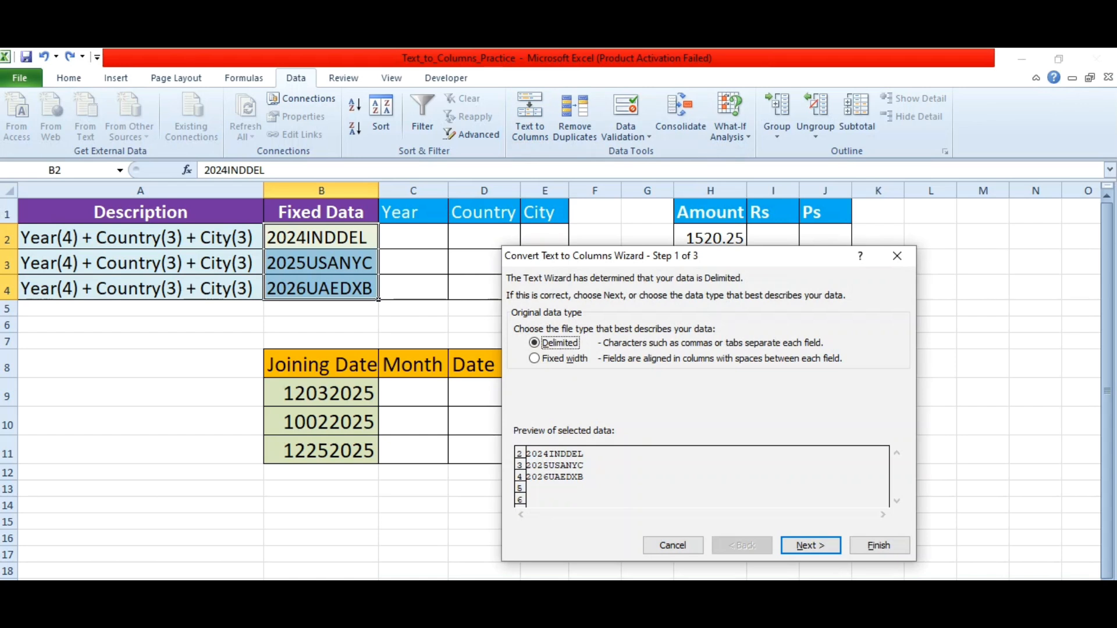
{"action": "left_click", "coordinate": [534, 358]}
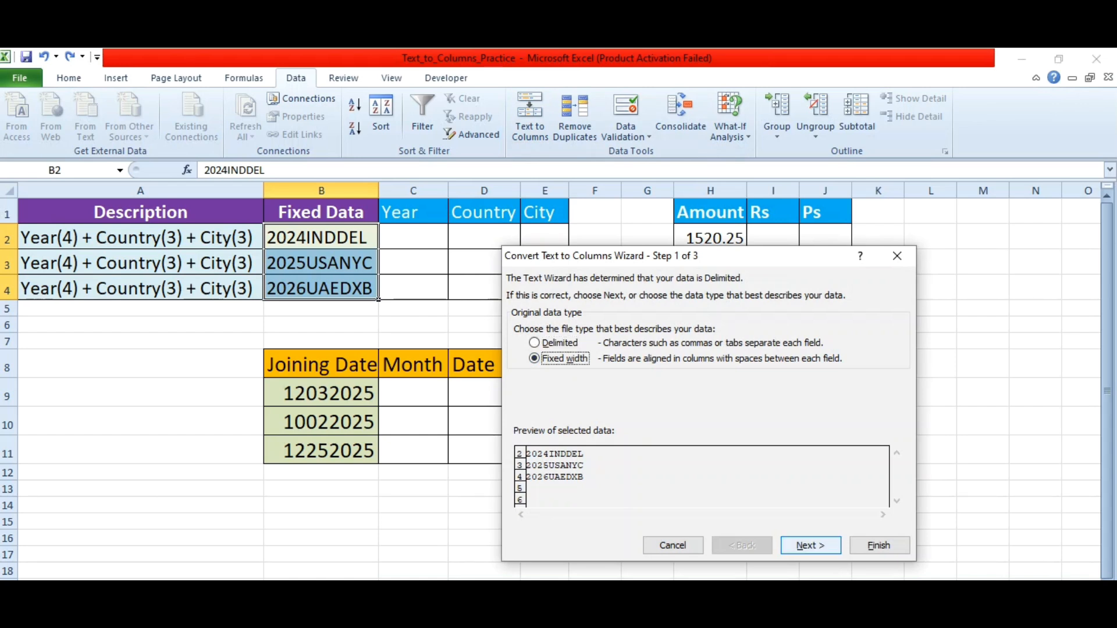
{"action": "key", "text": "Return"}
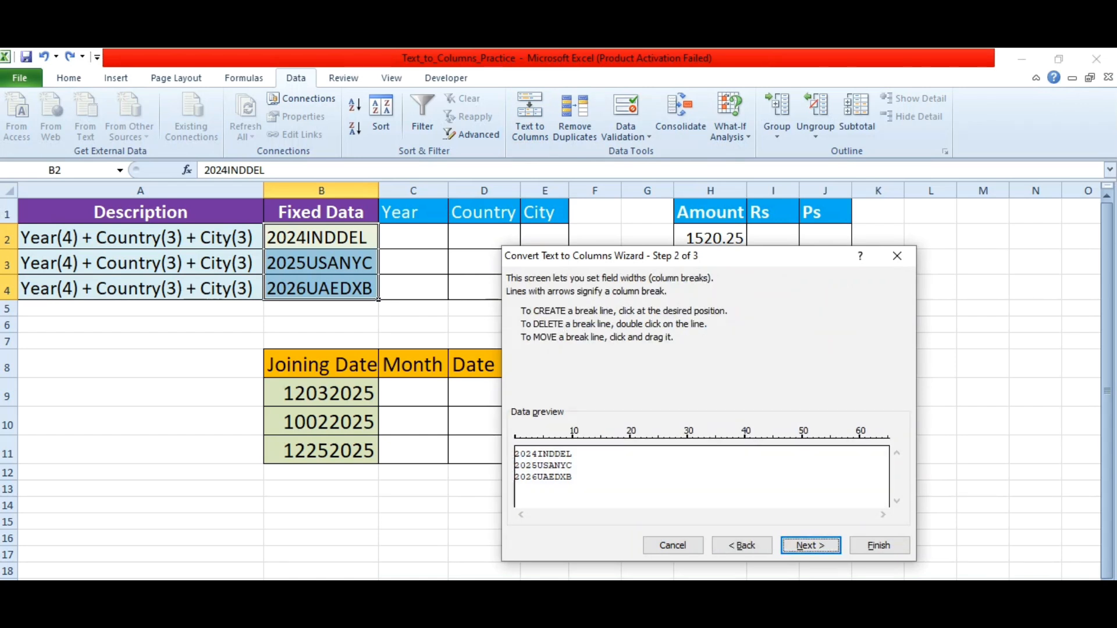
{"action": "key", "text": "Return"}
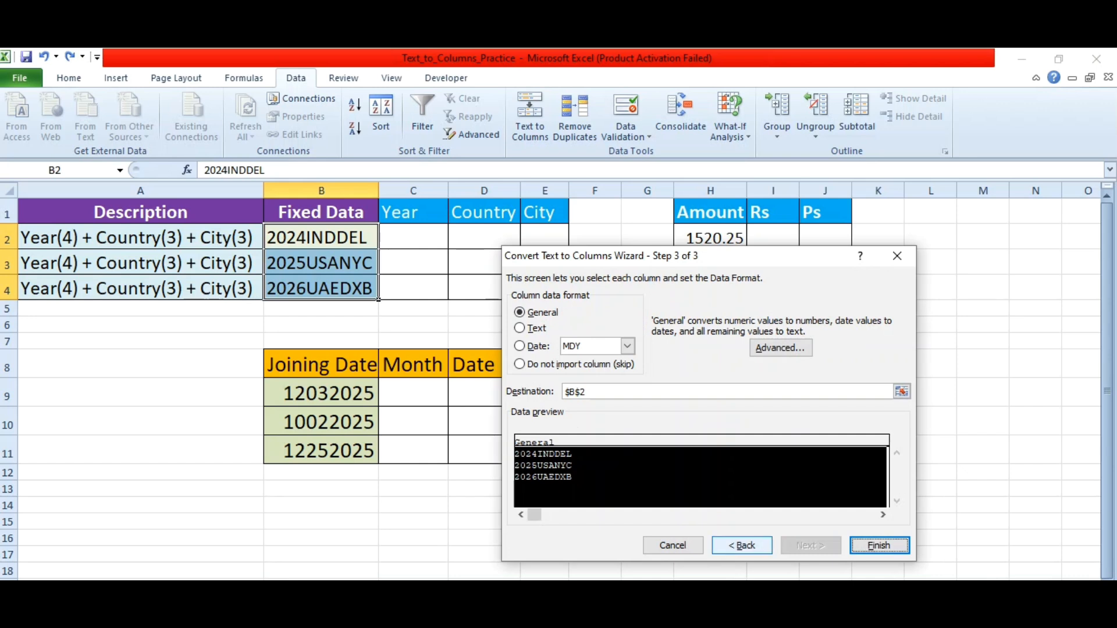
{"action": "left_click", "coordinate": [741, 545]}
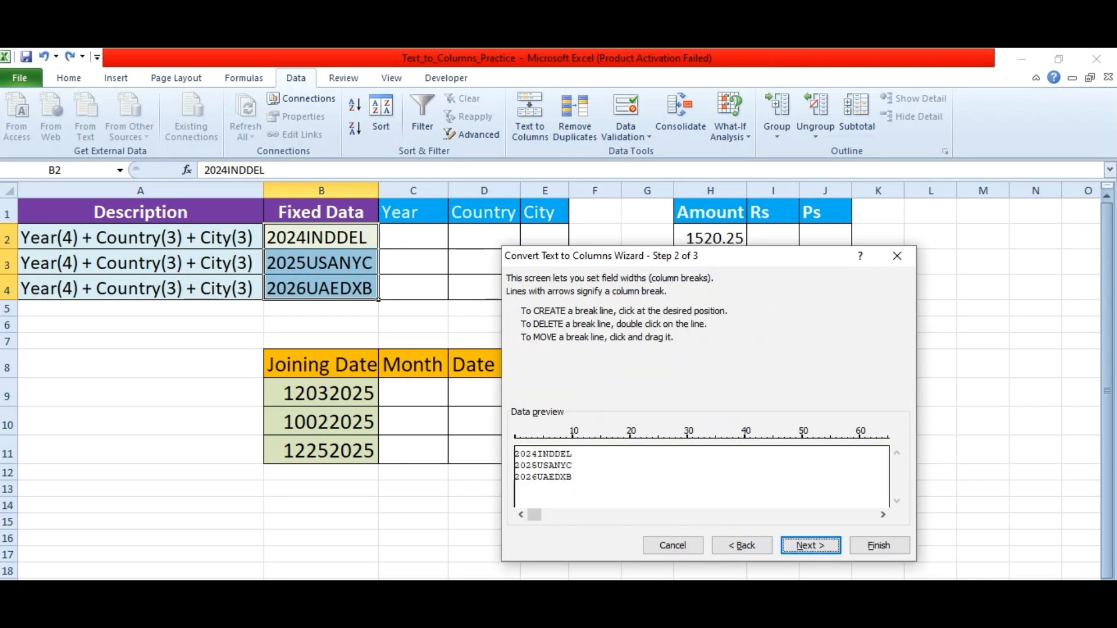
{"action": "left_click", "coordinate": [538, 465]}
{"action": "left_click", "coordinate": [555, 465]}
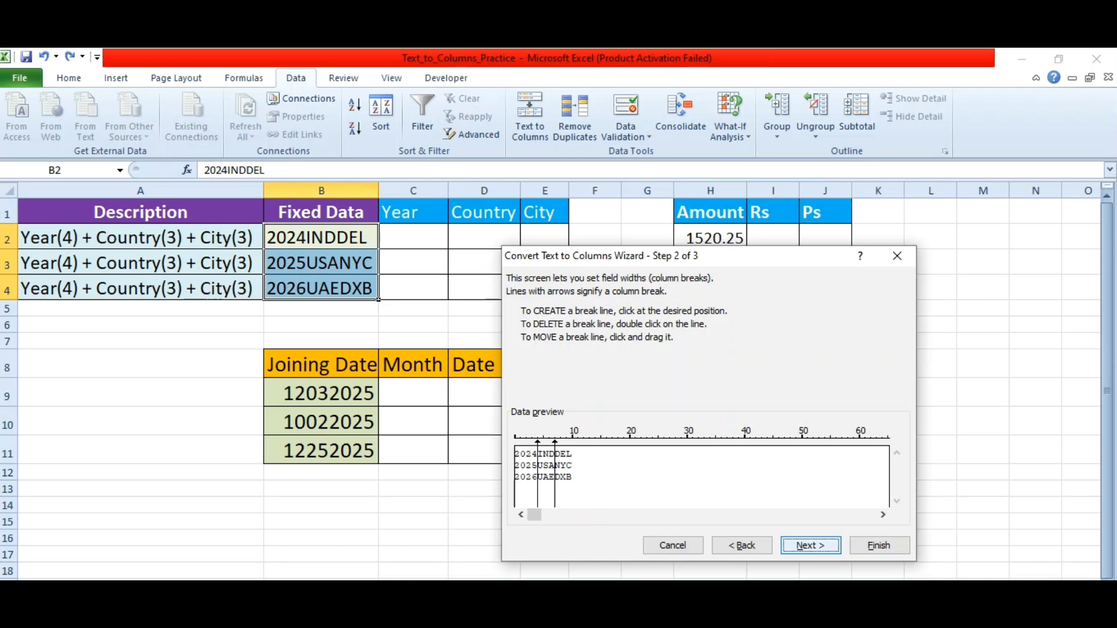
{"action": "key", "text": "Return"}
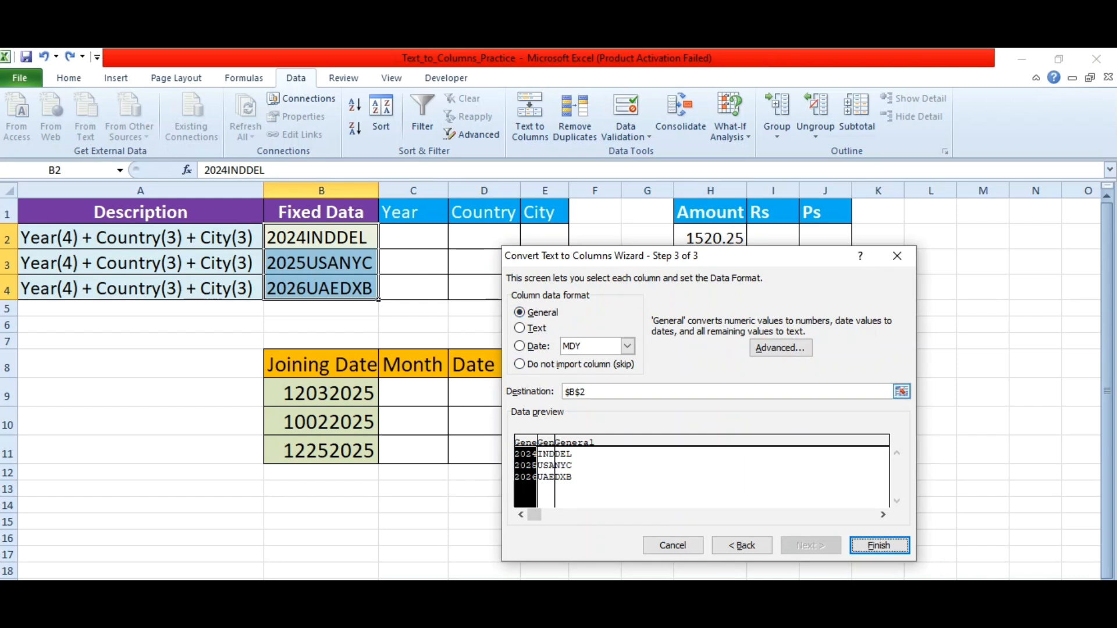
- Set the destination of the fixed-data split to $C$2:$E$4 and finish it, replacing the contents of the destination cells
{"action": "left_click", "coordinate": [902, 391]}
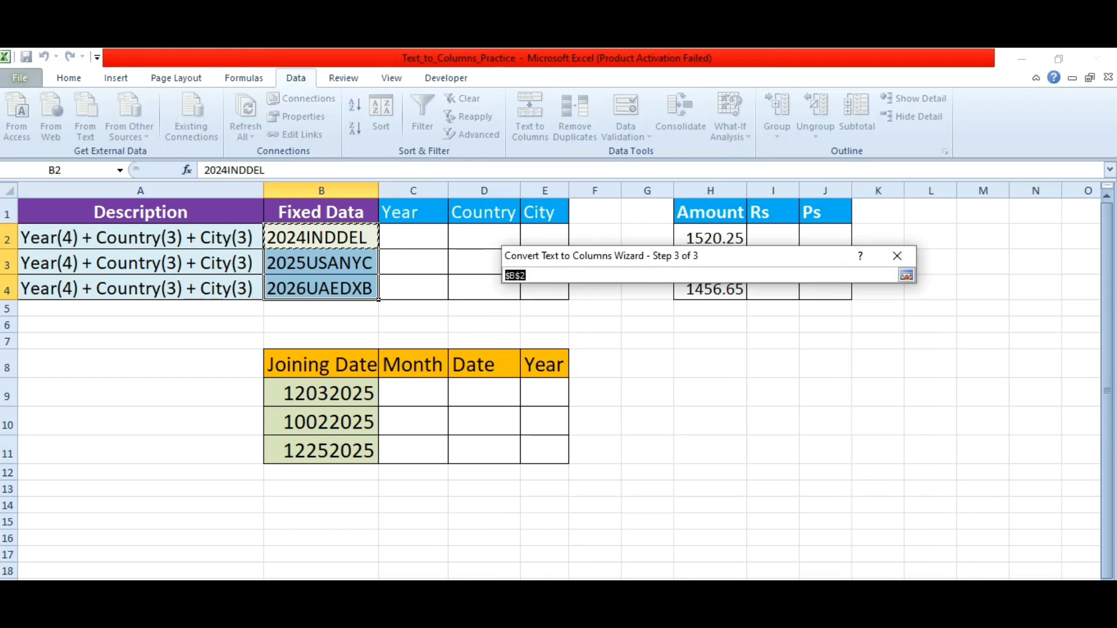
{"action": "left_click_drag", "start_coordinate": [407, 238], "coordinate": [557, 290]}
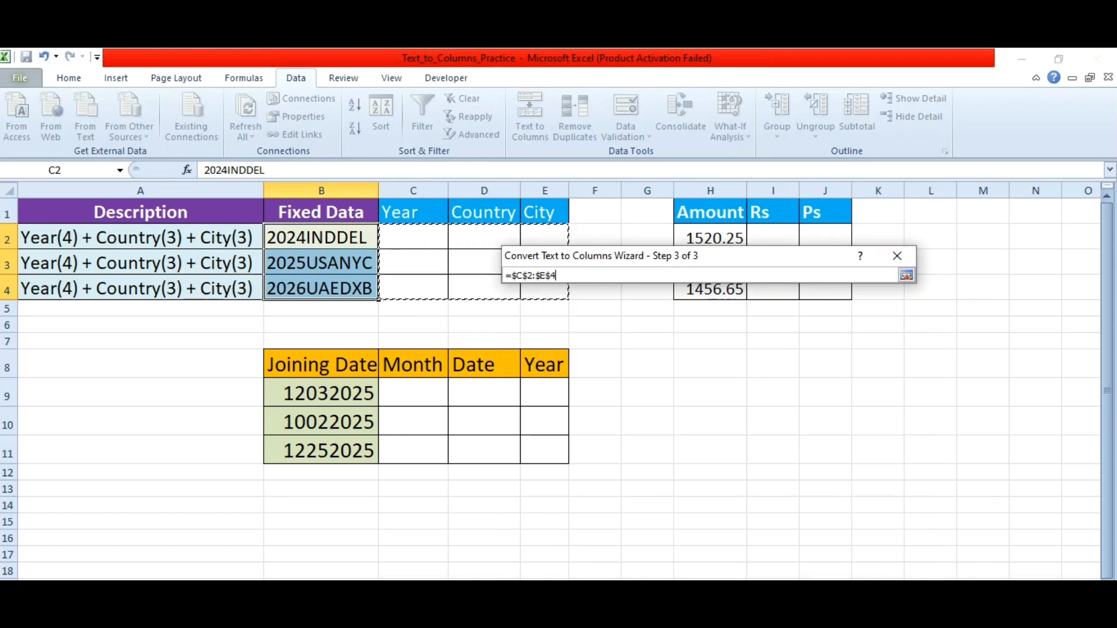
{"action": "key", "text": "Return"}
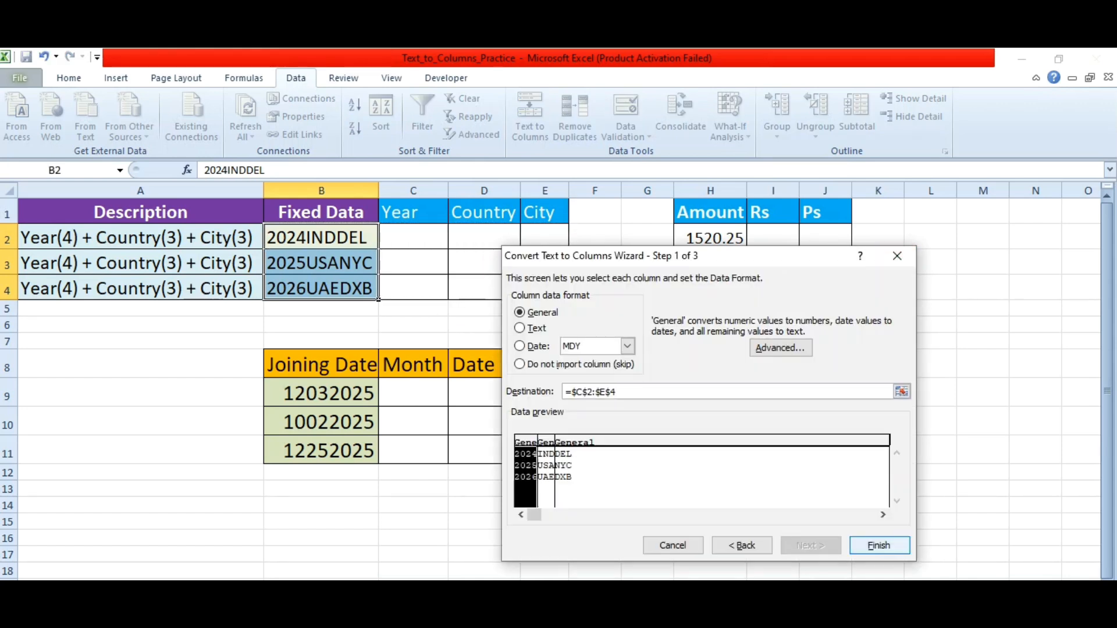
{"action": "key", "text": "Return"}
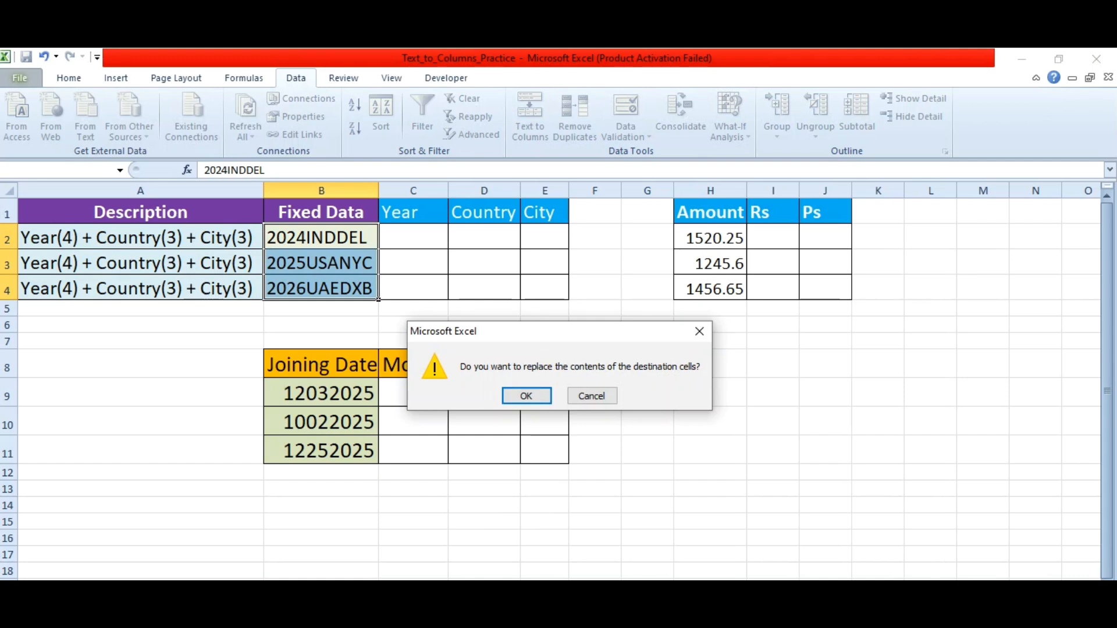
{"action": "key", "text": "Return"}
- Examine the split values in the Year, Country and City columns of the fixed-data table
{"action": "key", "text": "Right"}
{"action": "key", "text": "Down"}
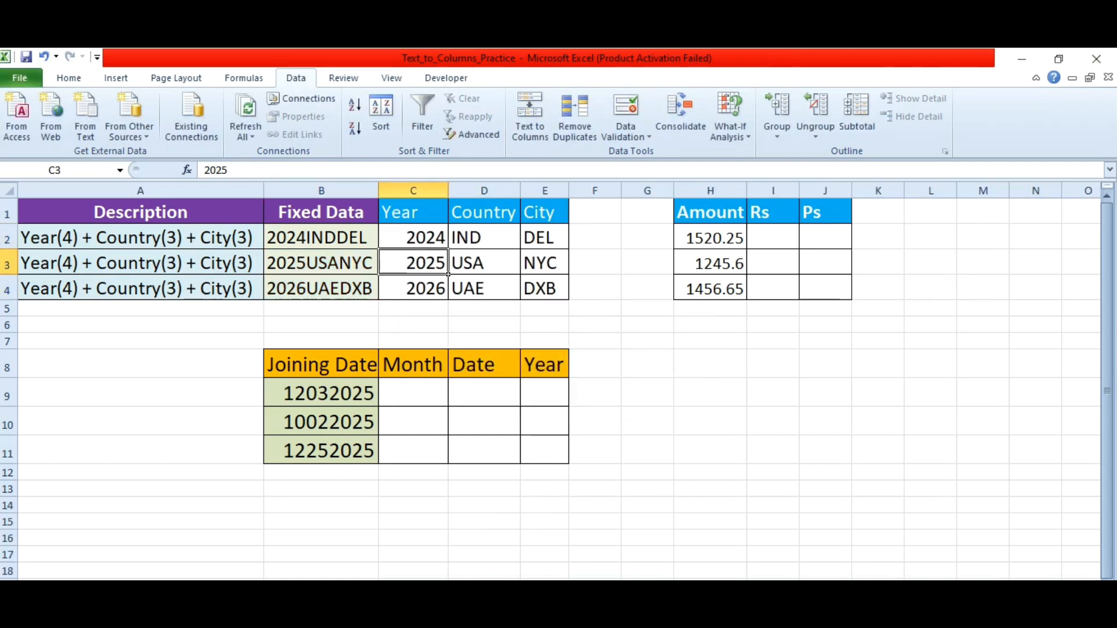
{"action": "key", "text": "Down"}
{"action": "key", "text": "Up"}
{"action": "key", "text": "Up"}
{"action": "key", "text": "Right"}
{"action": "key", "text": "Down"}
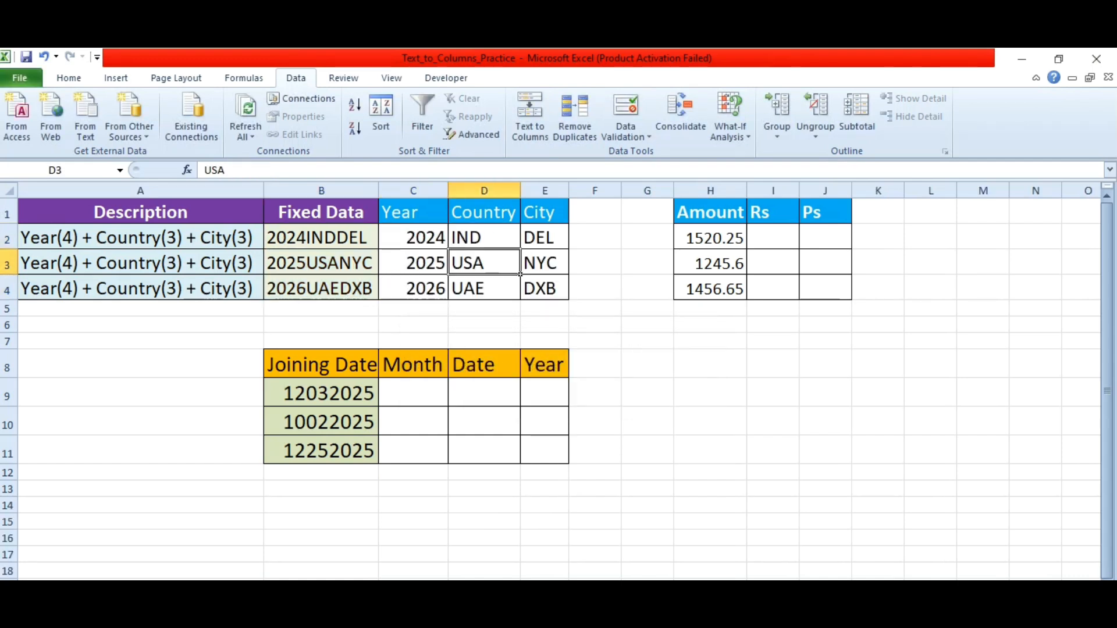
{"action": "key", "text": "Up"}
{"action": "key", "text": "Right"}
{"action": "key", "text": "Down"}
{"action": "key", "text": "Down"}
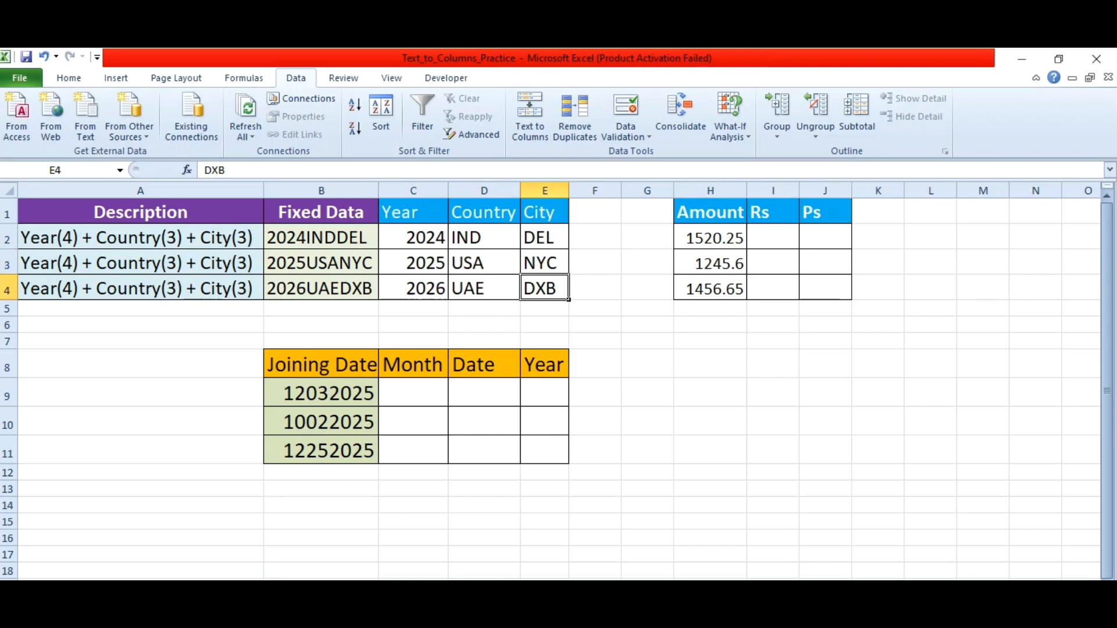
- Repeat the Fixed width setup of Text to Columns for B2:B4, placing column breaks after the year and country codes at 4 and 7
{"action": "left_click_drag", "start_coordinate": [320, 237], "coordinate": [320, 288]}
{"action": "left_click", "coordinate": [530, 116]}
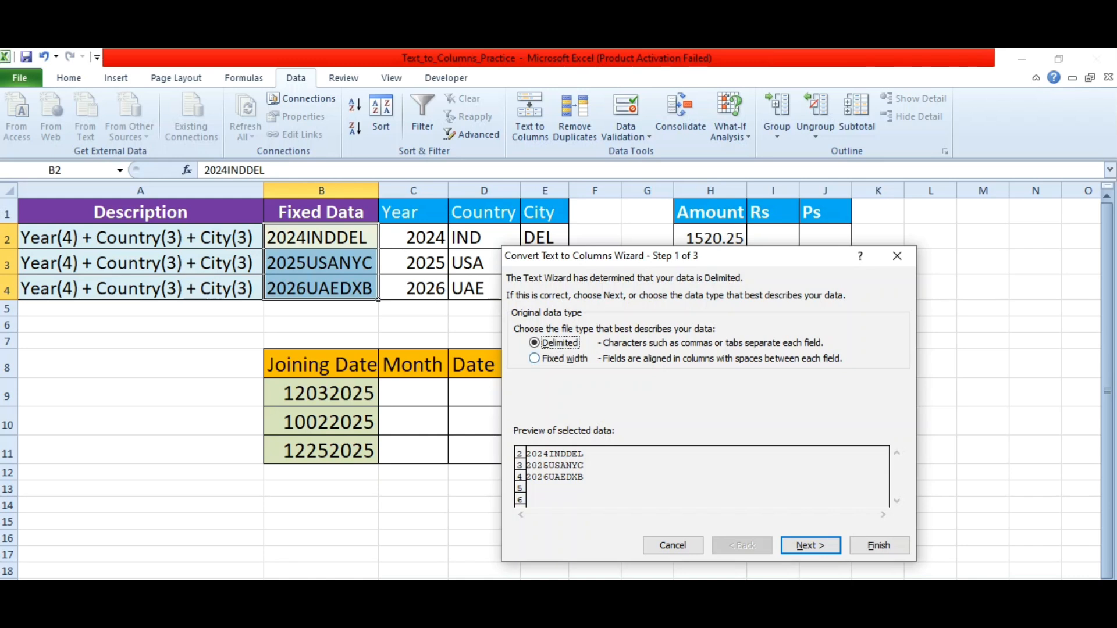
{"action": "key", "text": "Down"}
{"action": "key", "text": "Return"}
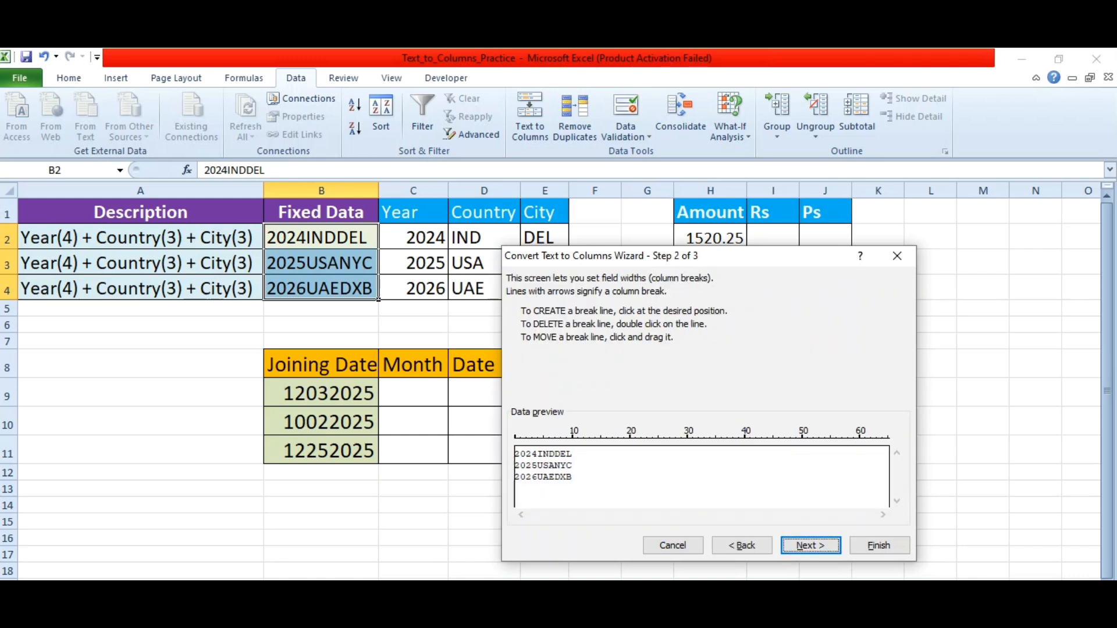
{"action": "left_click", "coordinate": [538, 466]}
{"action": "left_click", "coordinate": [555, 466]}
{"action": "mouse_move", "coordinate": [555, 466]}
{"action": "left_mouse_down"}
{"action": "mouse_move", "coordinate": [584, 466]}
{"action": "mouse_move", "coordinate": [555, 466]}
{"action": "left_mouse_up"}
{"action": "left_click_drag", "start_coordinate": [555, 466], "coordinate": [555, 466]}
{"action": "key", "text": "Return"}
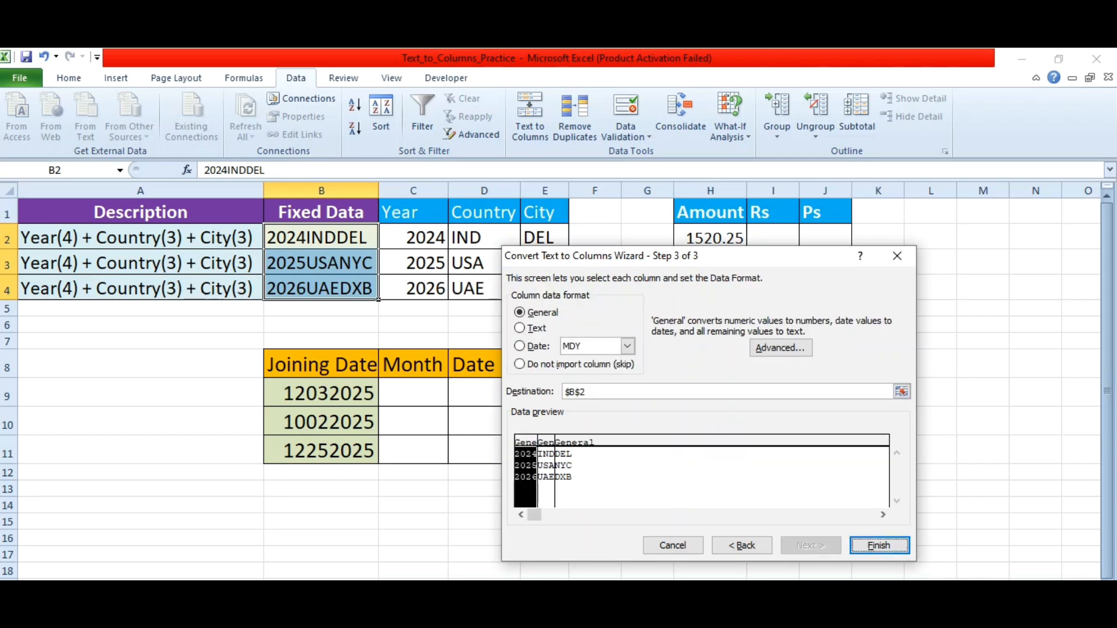
- Direct the repeated fixed-width split to $C$2:$E$4 and finish it, overwriting the existing Year, Country and City values
{"action": "left_click", "coordinate": [902, 392]}
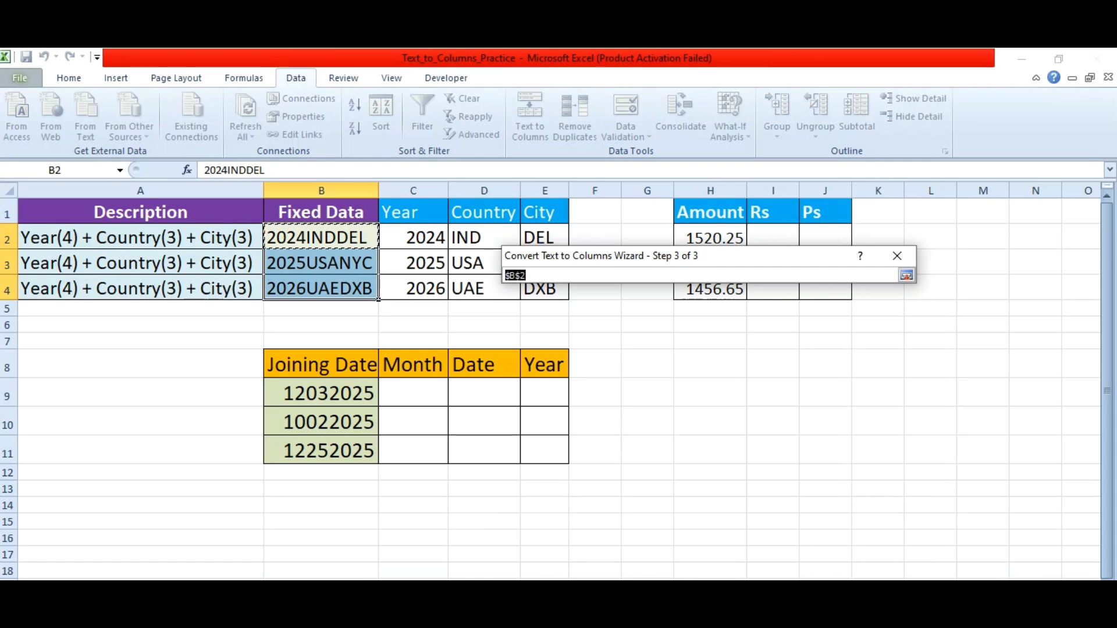
{"action": "left_click_drag", "start_coordinate": [413, 238], "coordinate": [544, 289]}
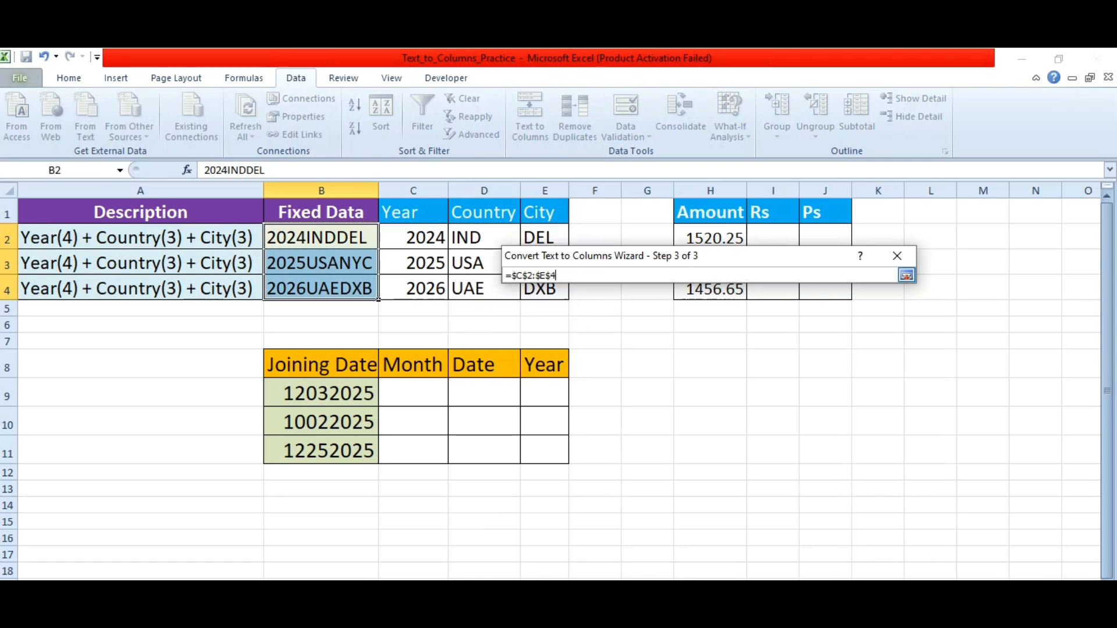
{"action": "left_click", "coordinate": [906, 276]}
{"action": "key", "text": "Return"}
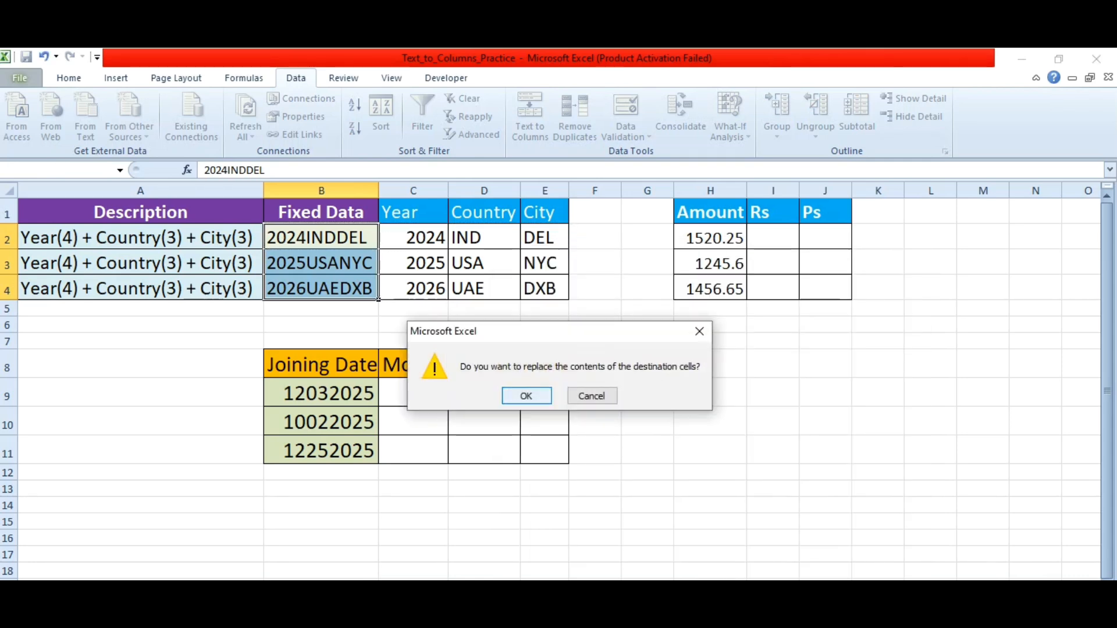
{"action": "key", "text": "Return"}
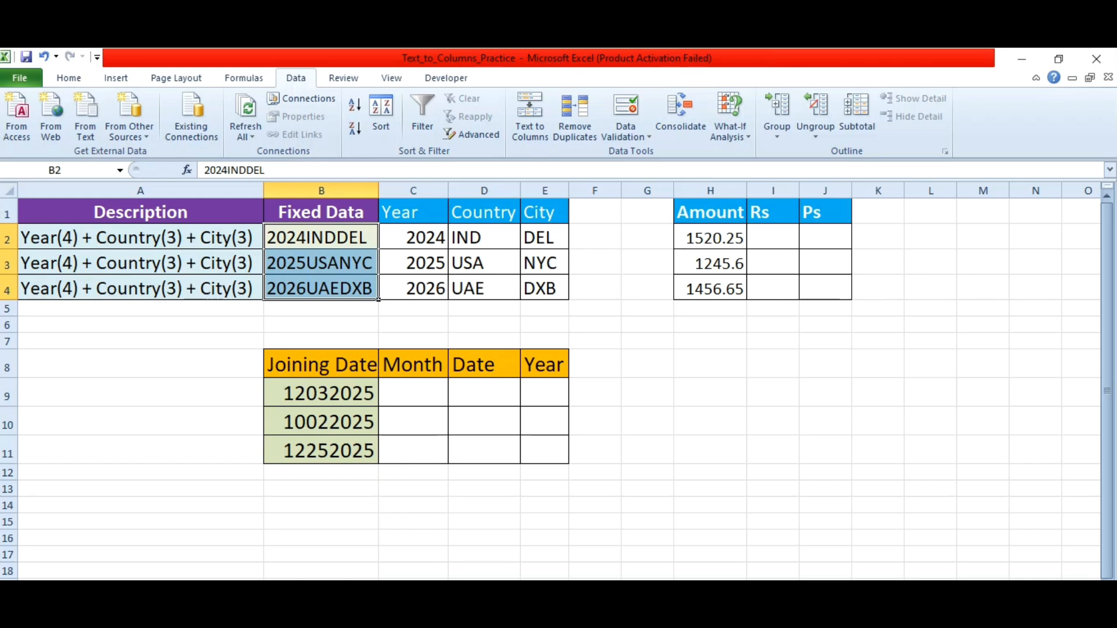
- Set up Text to Columns for the joining dates in B9:B11 as Fixed width, with column breaks at positions 2 and 4
{"action": "left_click_drag", "start_coordinate": [321, 393], "coordinate": [322, 450]}
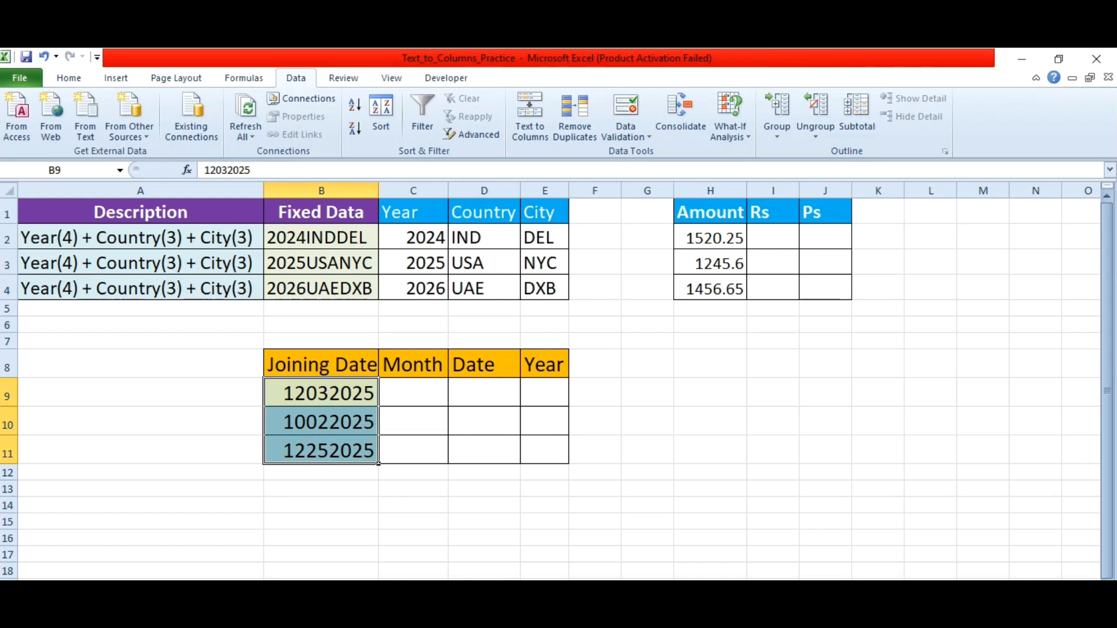
{"action": "left_click", "coordinate": [529, 116]}
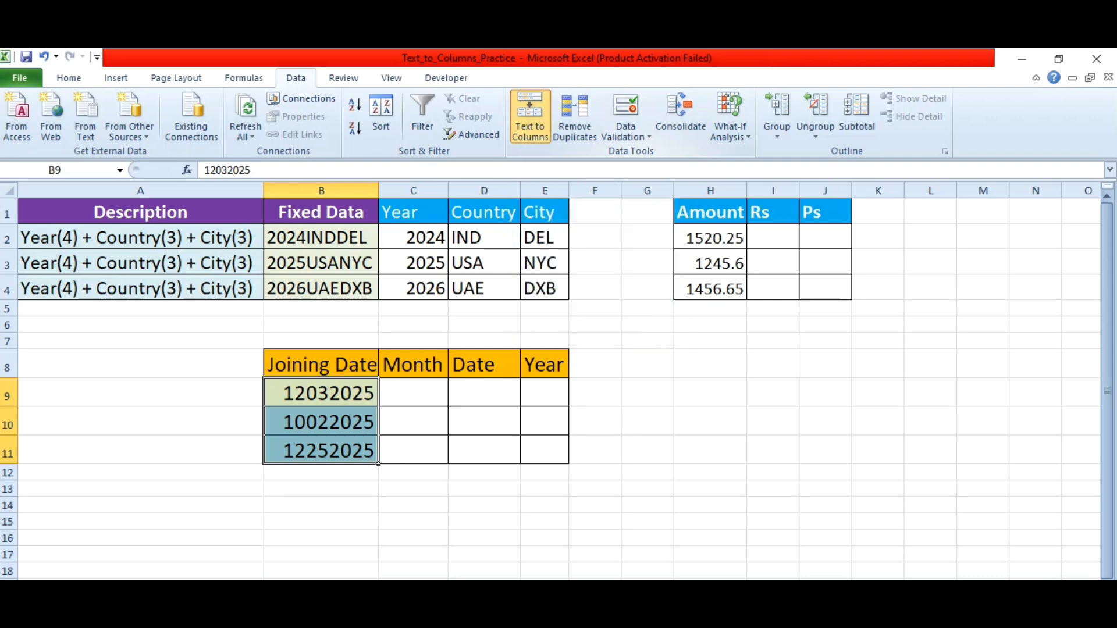
{"action": "left_click", "coordinate": [534, 359]}
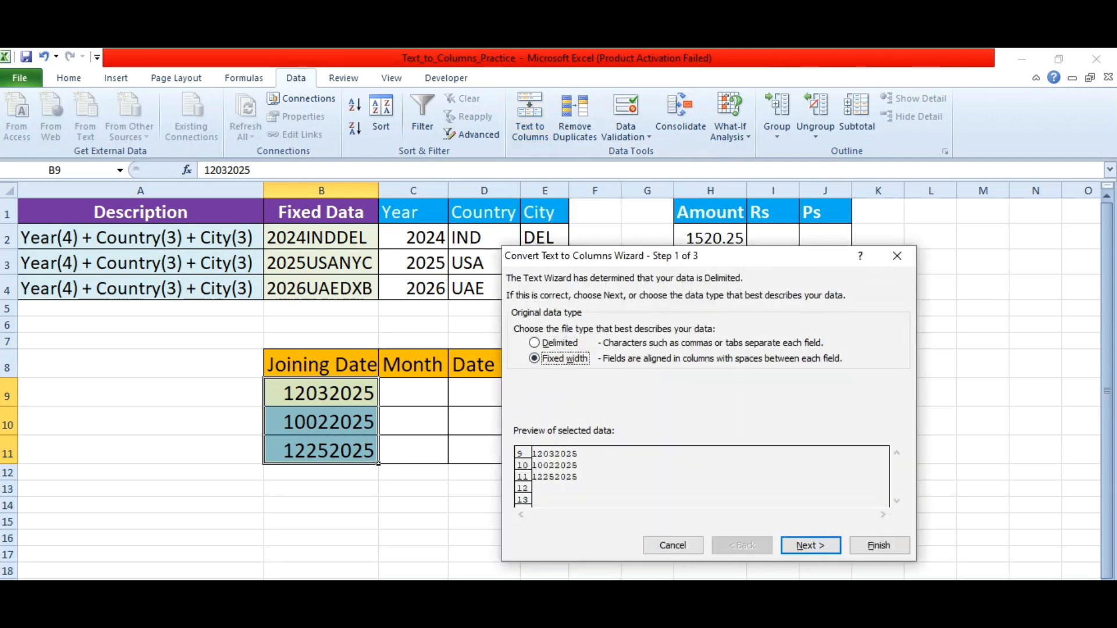
{"action": "left_click", "coordinate": [810, 545]}
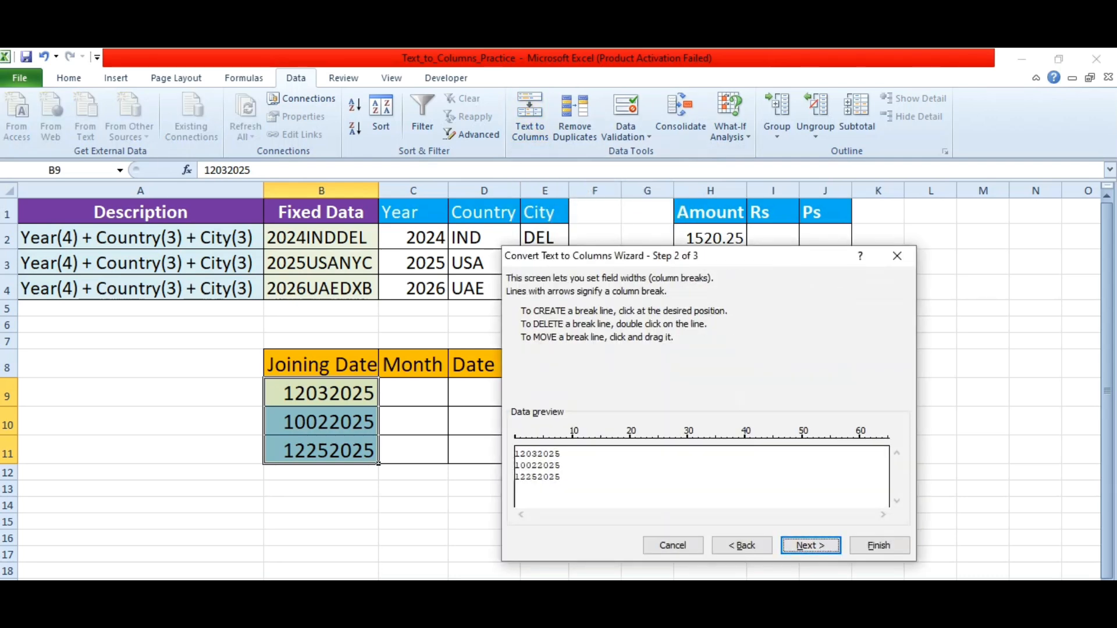
{"action": "left_click", "coordinate": [526, 459]}
{"action": "left_click", "coordinate": [543, 466]}
{"action": "left_click_drag", "start_coordinate": [543, 465], "coordinate": [537, 465]}
{"action": "left_click", "coordinate": [810, 545]}
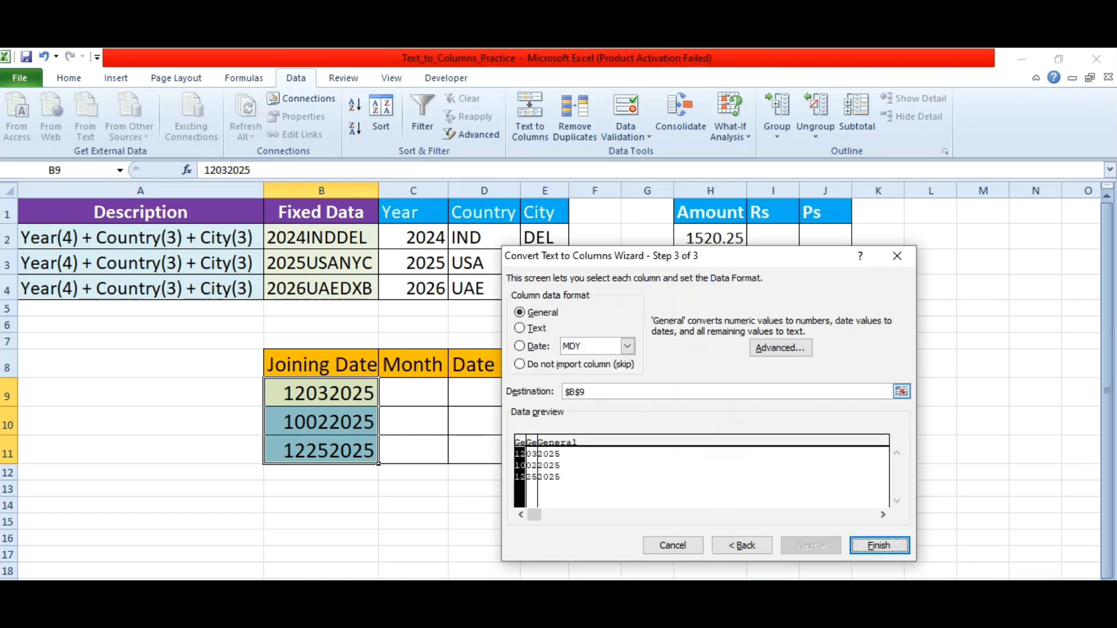
- Set the destination of the joining-date split to $C$9:$E$11 and finish it, replacing the contents of the destination cells
{"action": "left_click", "coordinate": [902, 391]}
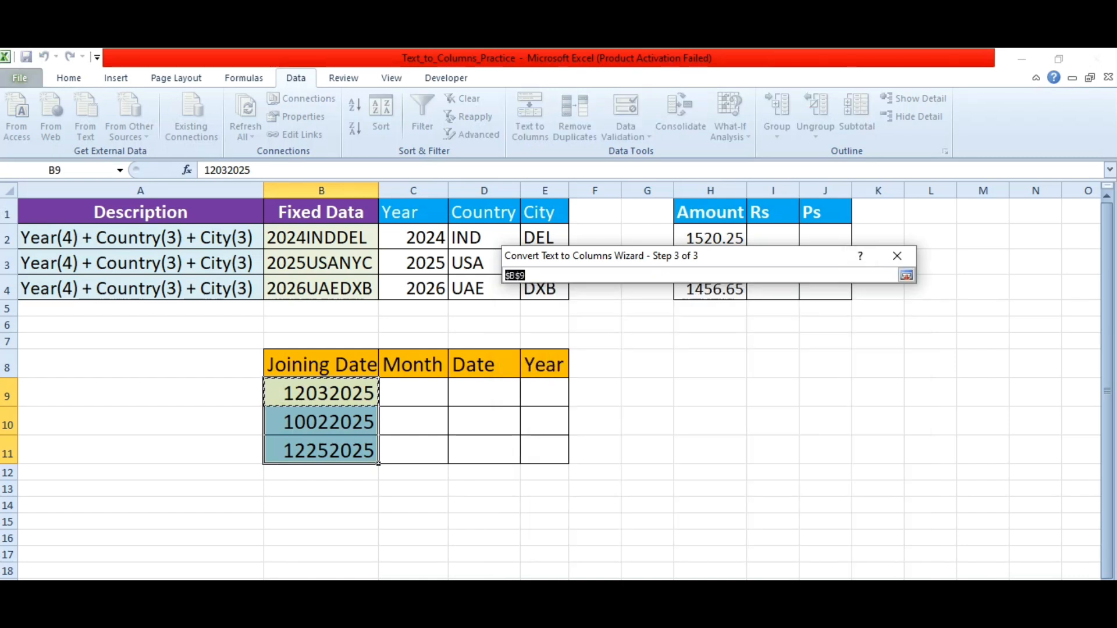
{"action": "left_click_drag", "start_coordinate": [414, 392], "coordinate": [544, 451]}
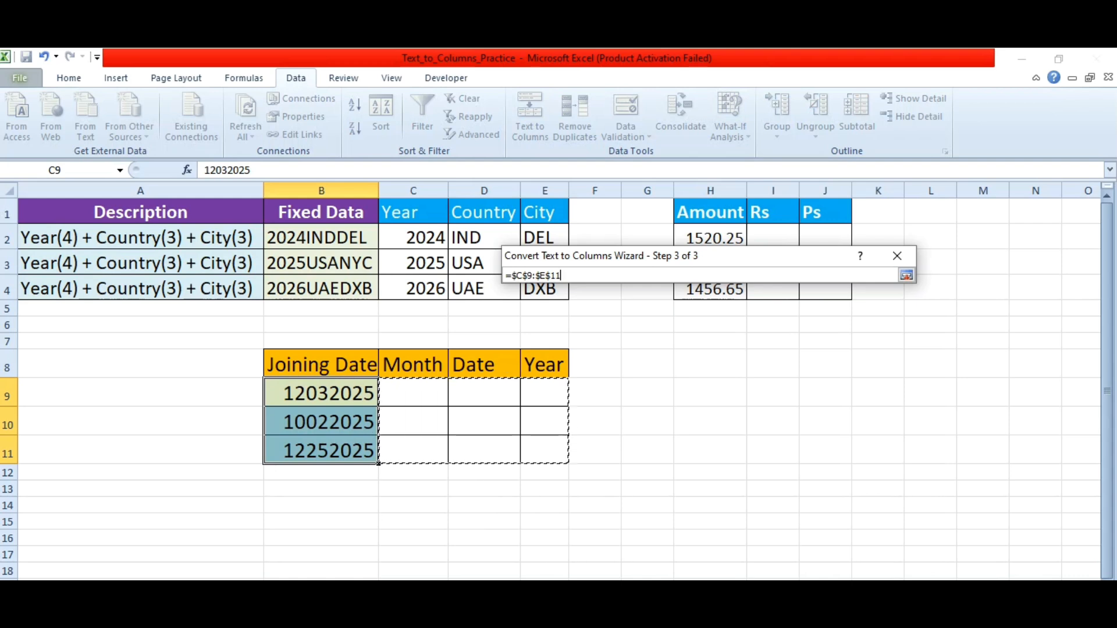
{"action": "key", "text": "Return"}
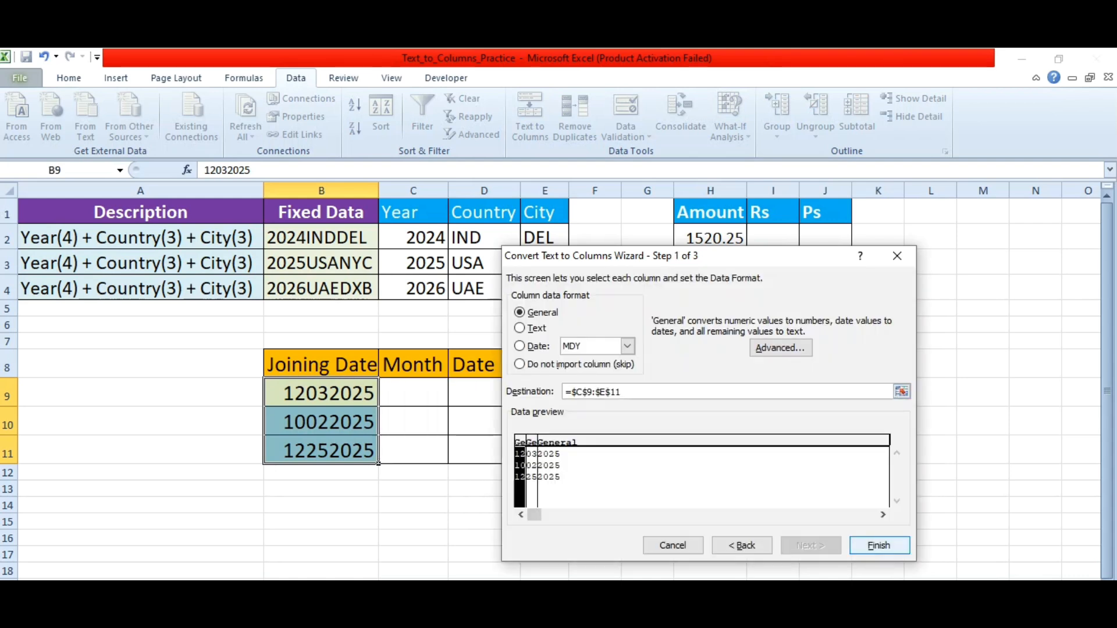
{"action": "left_click", "coordinate": [878, 545]}
{"action": "key", "text": "Return"}
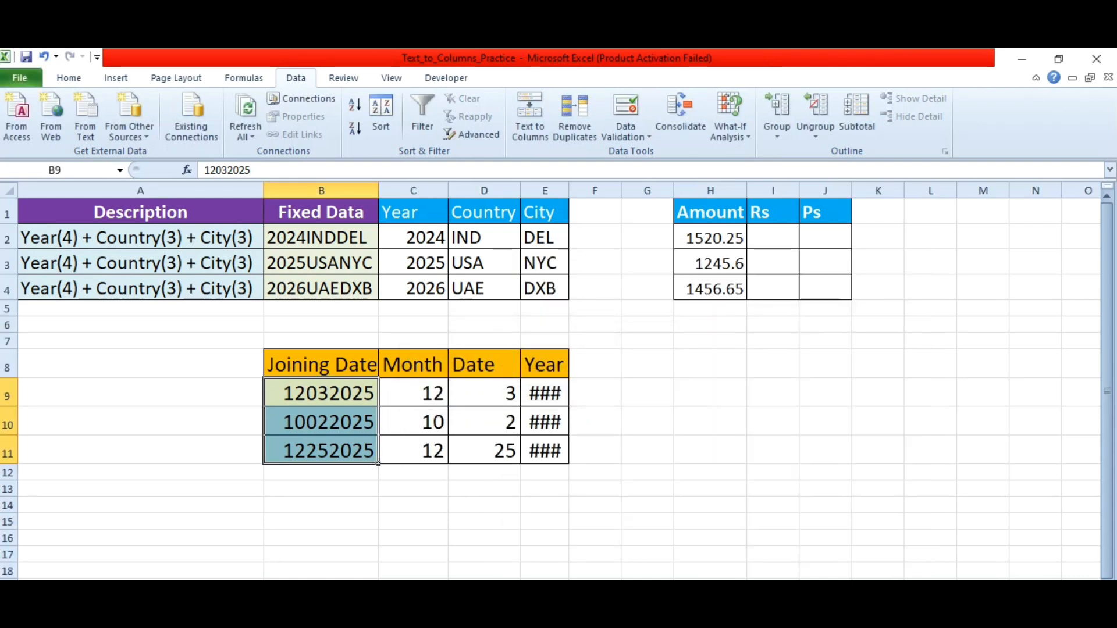
- Auto-fit the width of column E to the joining-date Year values
{"action": "left_click", "coordinate": [434, 401]}
{"action": "left_click", "coordinate": [512, 401]}
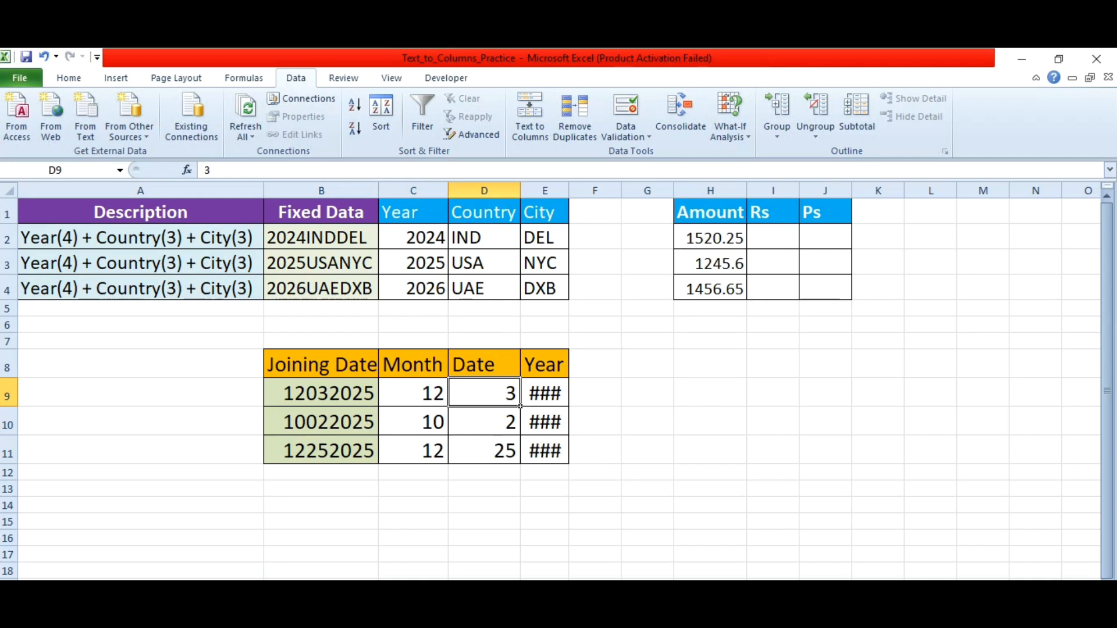
{"action": "double_click", "coordinate": [569, 191]}
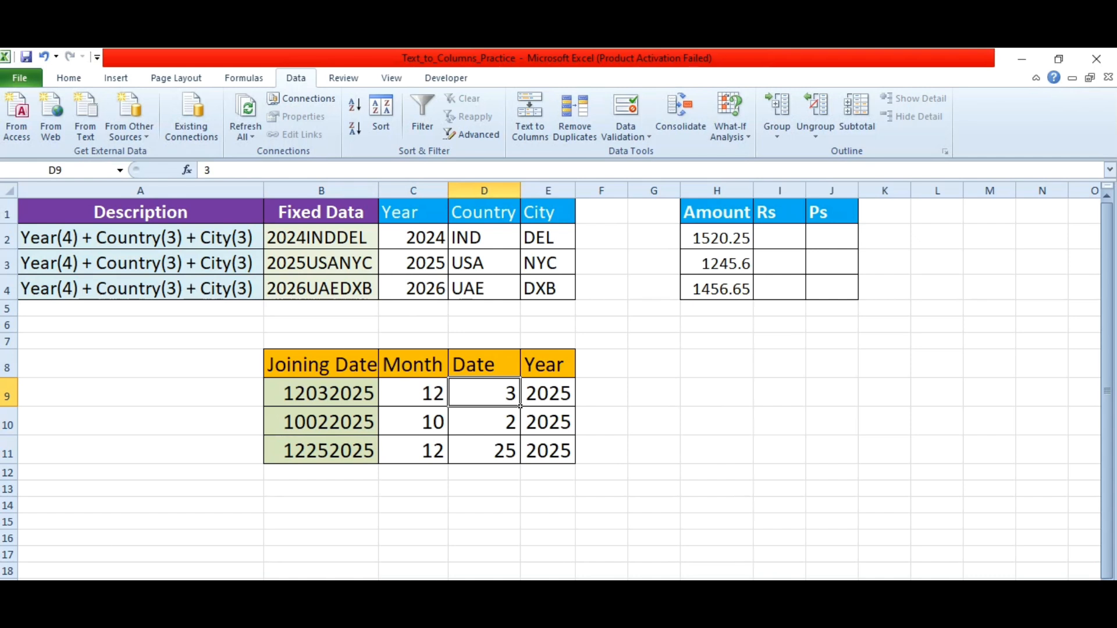
- Set up Text to Columns for the amounts in H2:H4 as Fixed width, with a column break at position 4
{"action": "left_click_drag", "start_coordinate": [719, 239], "coordinate": [754, 300]}
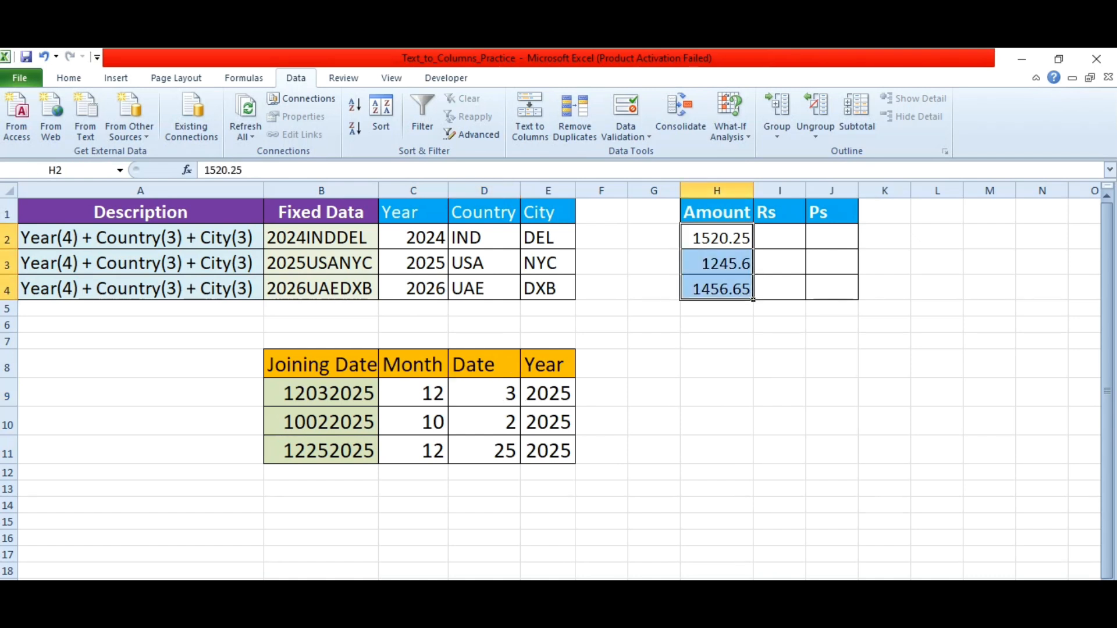
{"action": "left_click", "coordinate": [530, 117]}
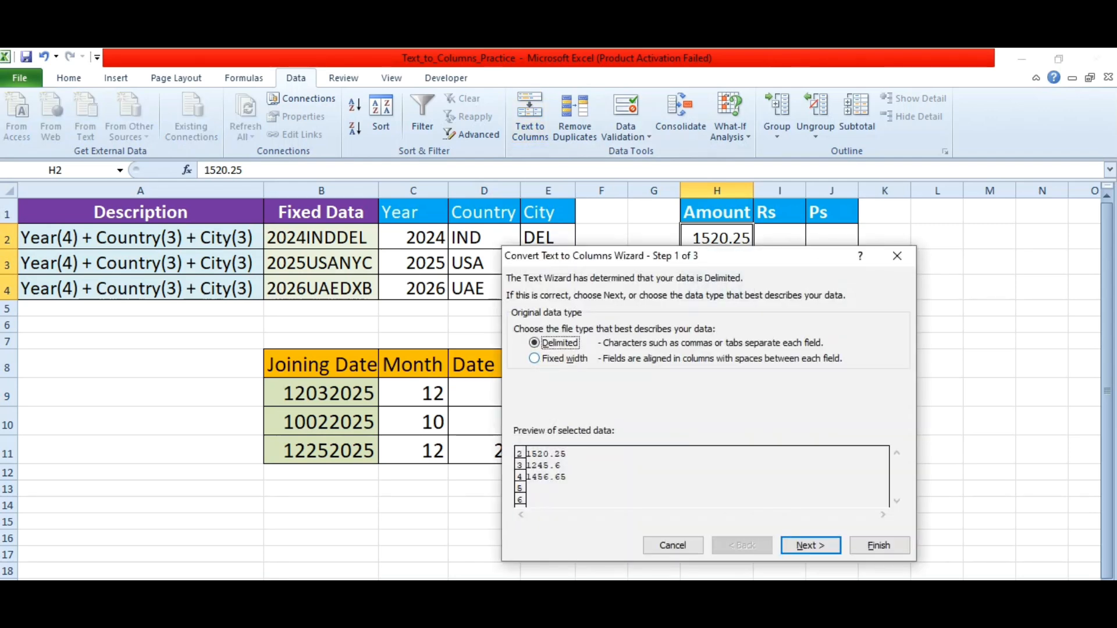
{"action": "left_click", "coordinate": [563, 359]}
{"action": "left_click", "coordinate": [810, 546]}
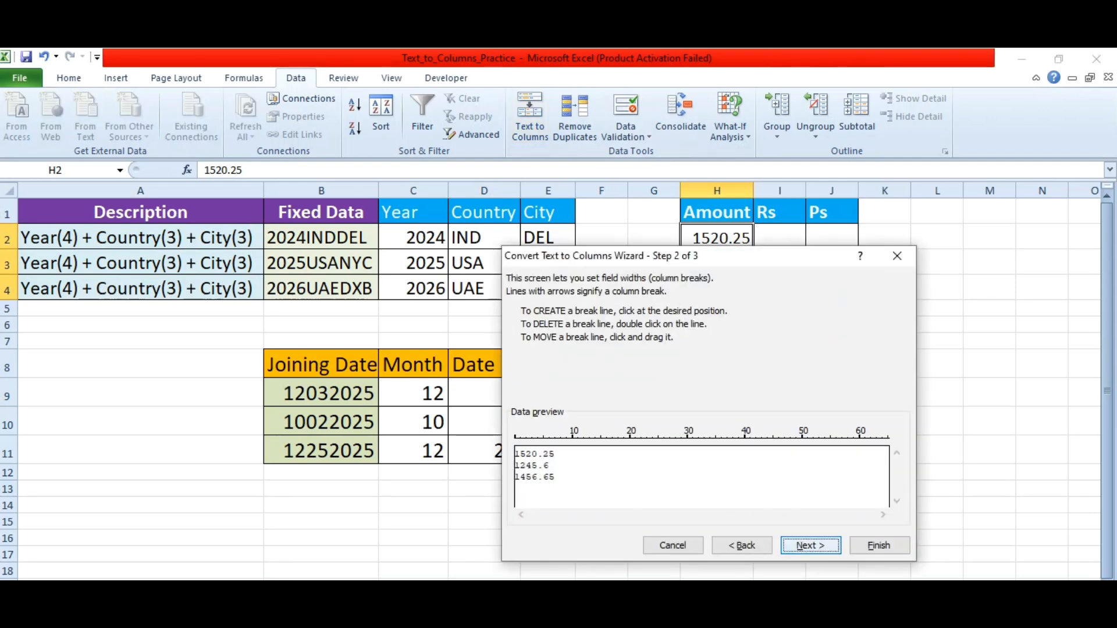
{"action": "left_click_drag", "start_coordinate": [582, 256], "coordinate": [239, 268]}
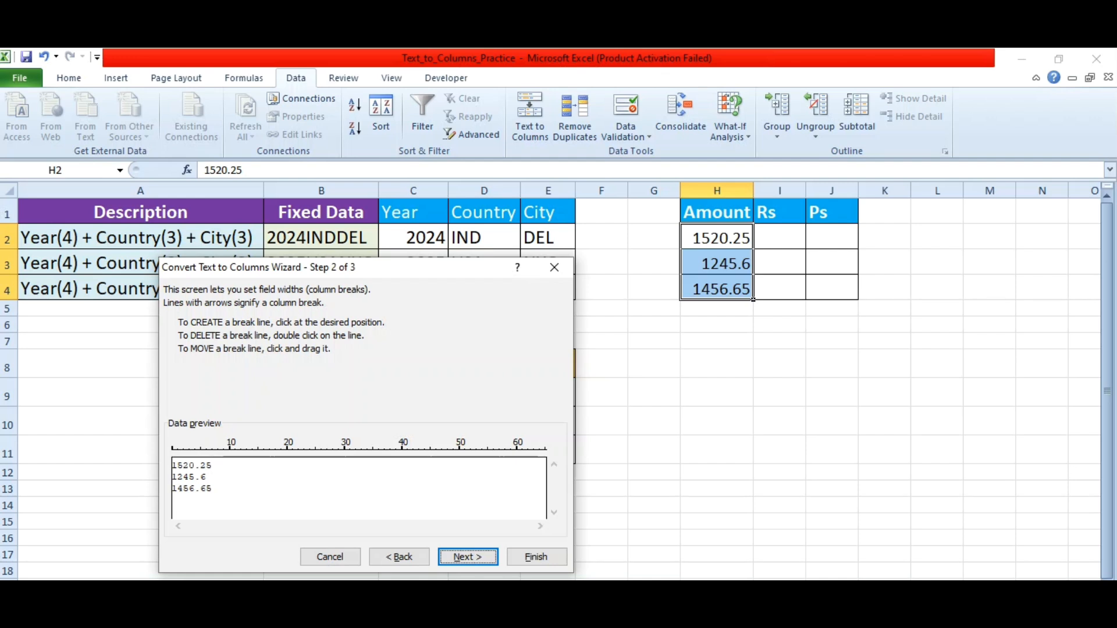
{"action": "left_click", "coordinate": [195, 465]}
- Set the destination of the amount split to $I$2:$J$4 and finish it, replacing the contents of the destination cells
{"action": "left_click", "coordinate": [468, 557]}
{"action": "left_click", "coordinate": [559, 402]}
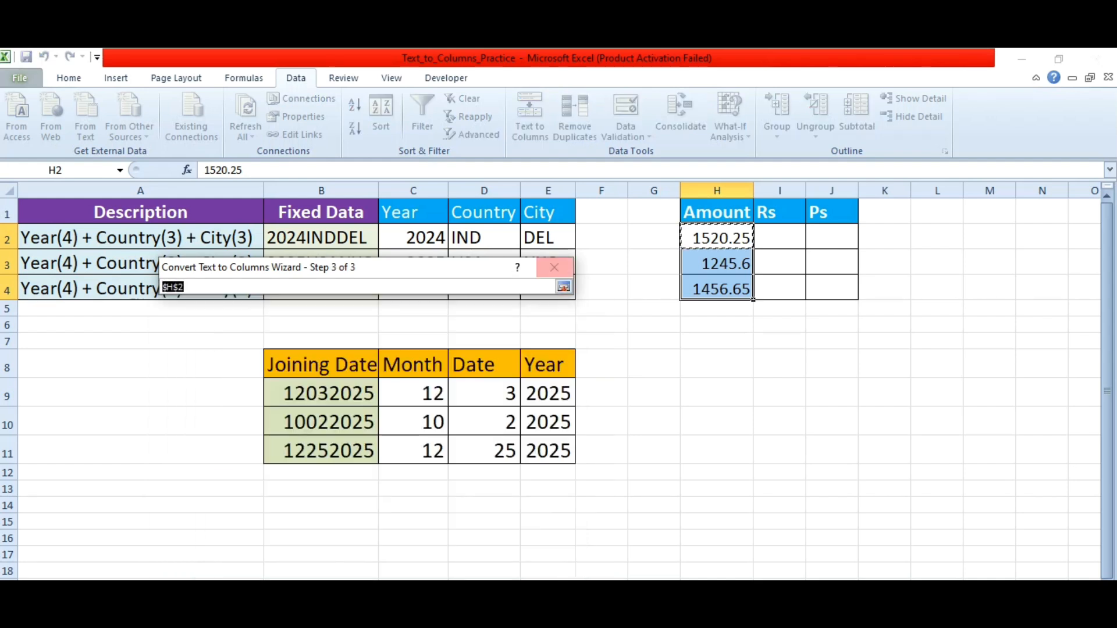
{"action": "left_click_drag", "start_coordinate": [779, 238], "coordinate": [838, 291]}
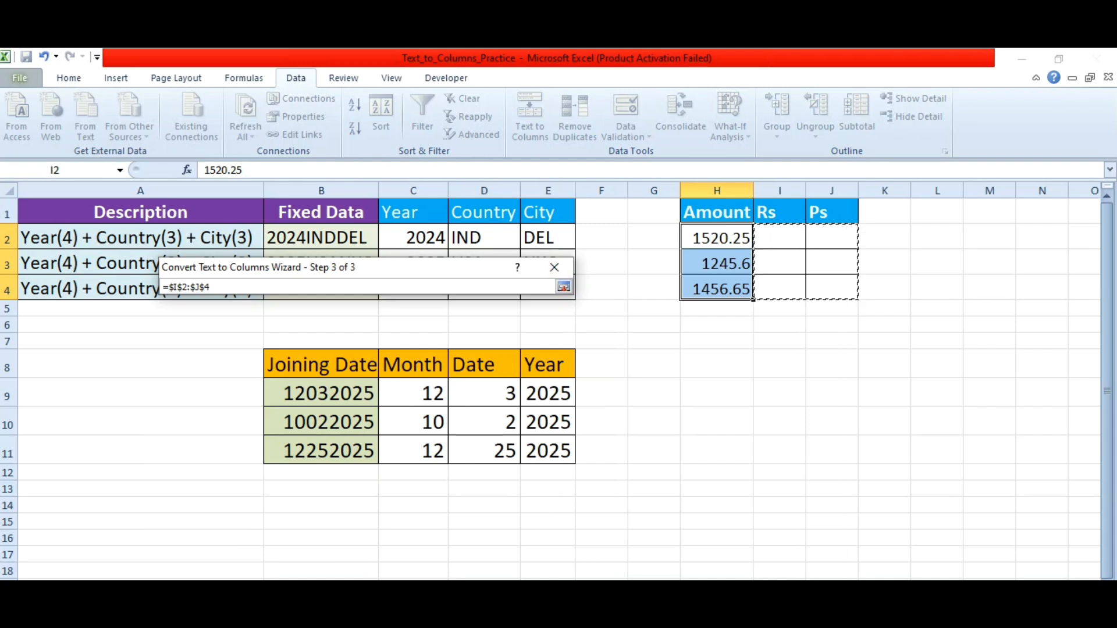
{"action": "left_click", "coordinate": [564, 287]}
{"action": "left_click", "coordinate": [531, 556]}
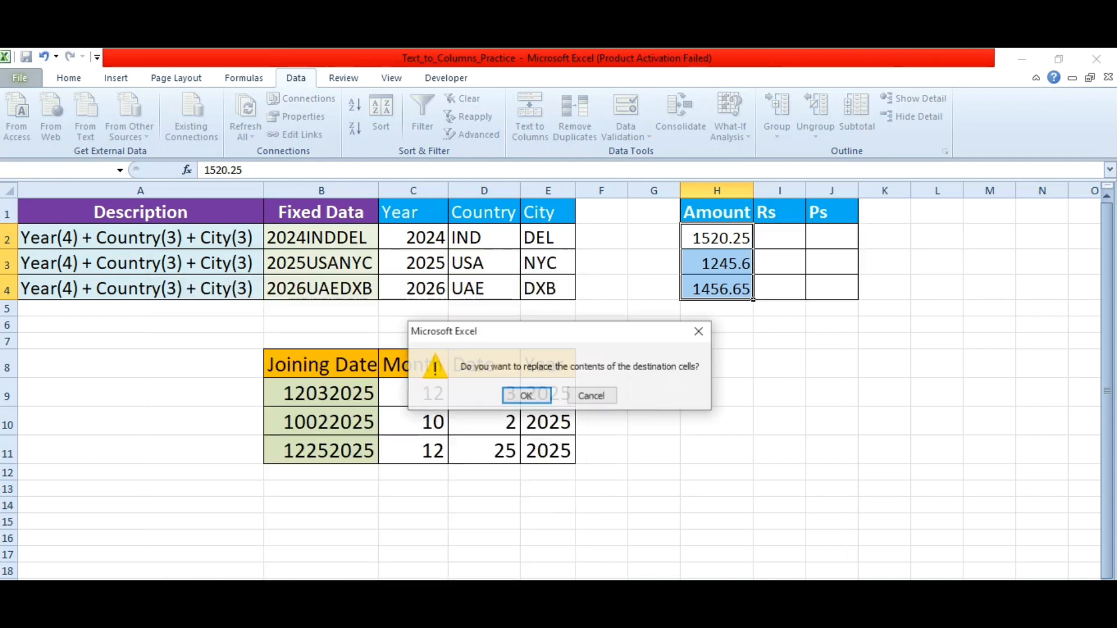
{"action": "left_click", "coordinate": [526, 395]}
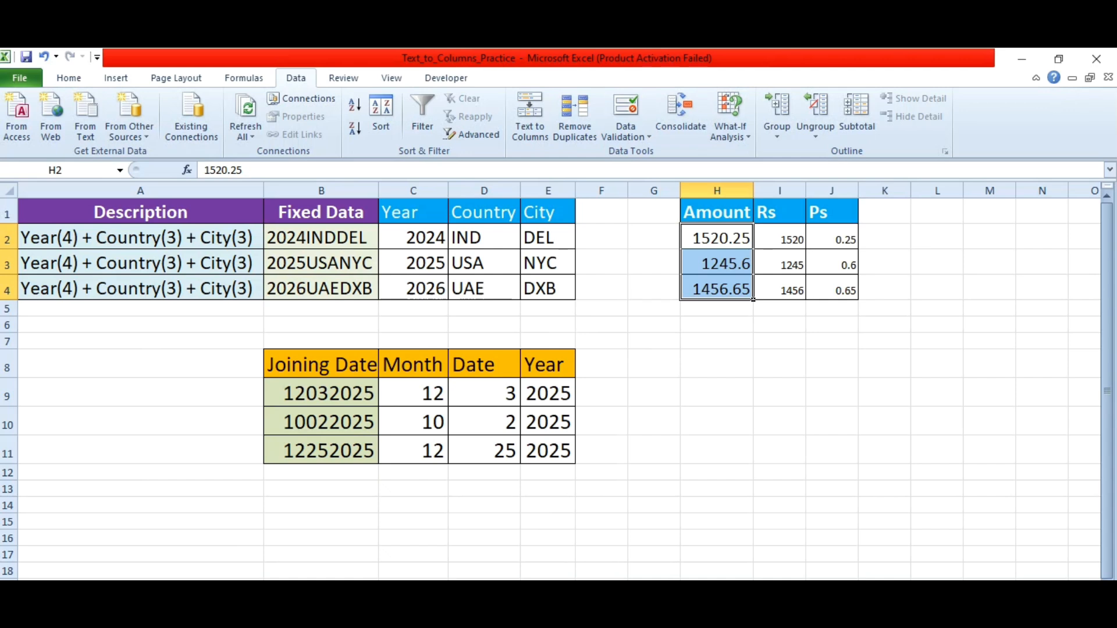
{"action": "left_click", "coordinate": [780, 237]}
{"action": "left_click_drag", "start_coordinate": [814, 240], "coordinate": [850, 291]}
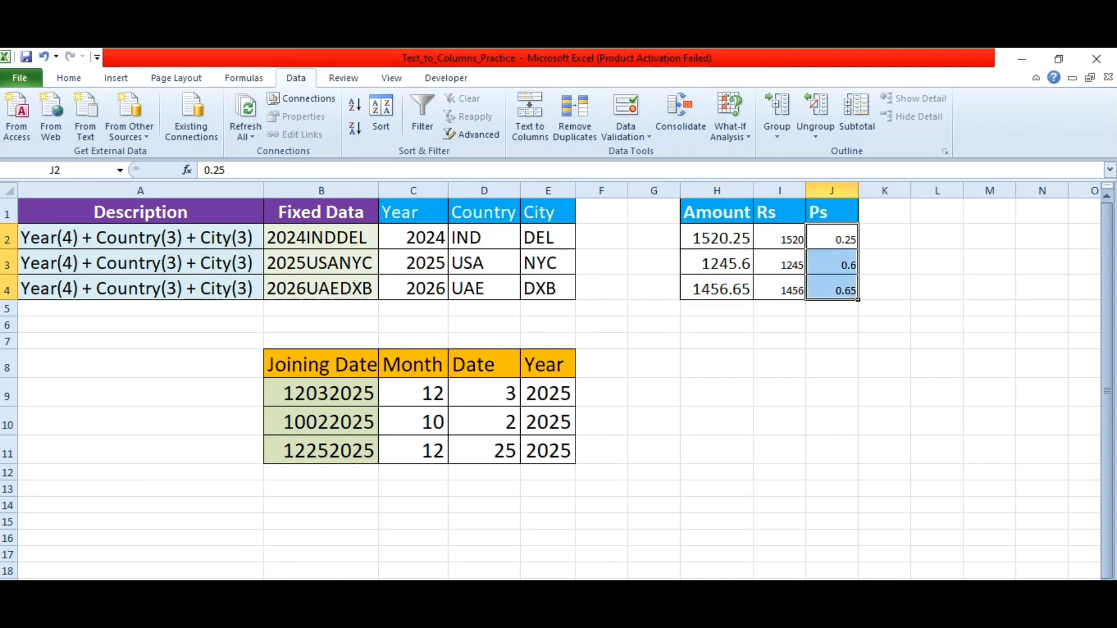